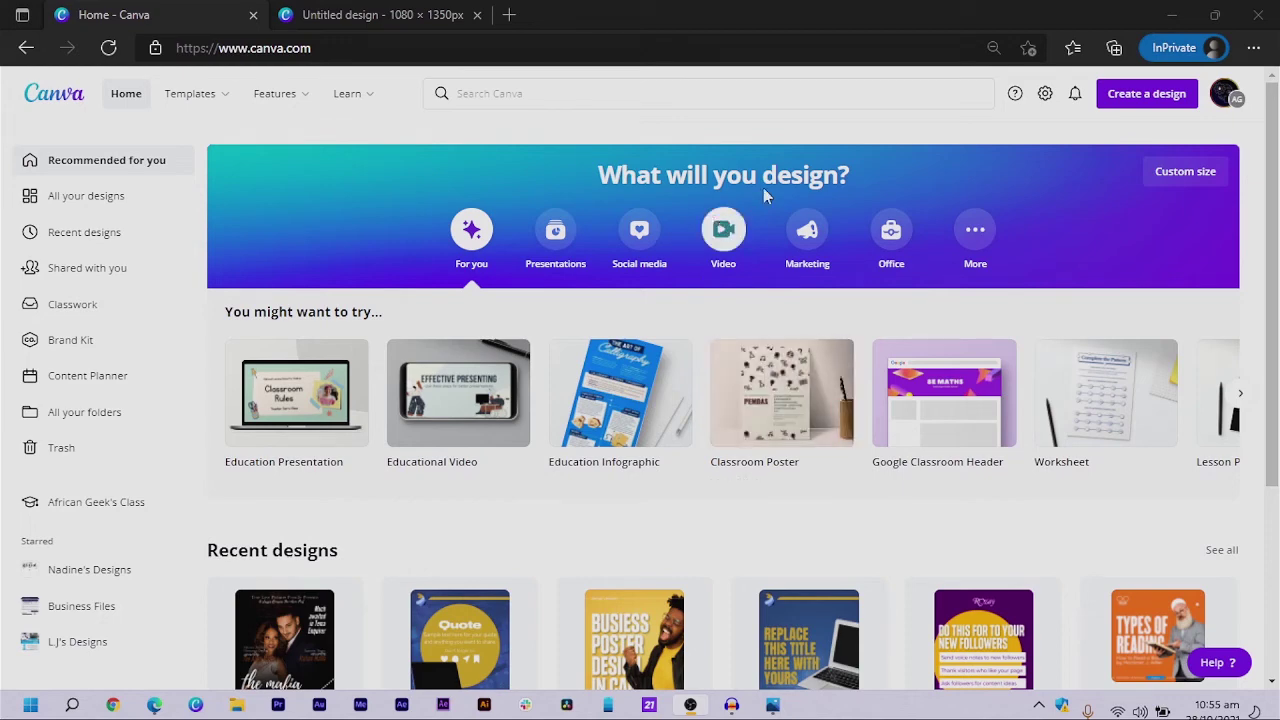
Start a custom-size design and open the blank 1080 × 1350 px page in the editor
left_click(1144, 100)
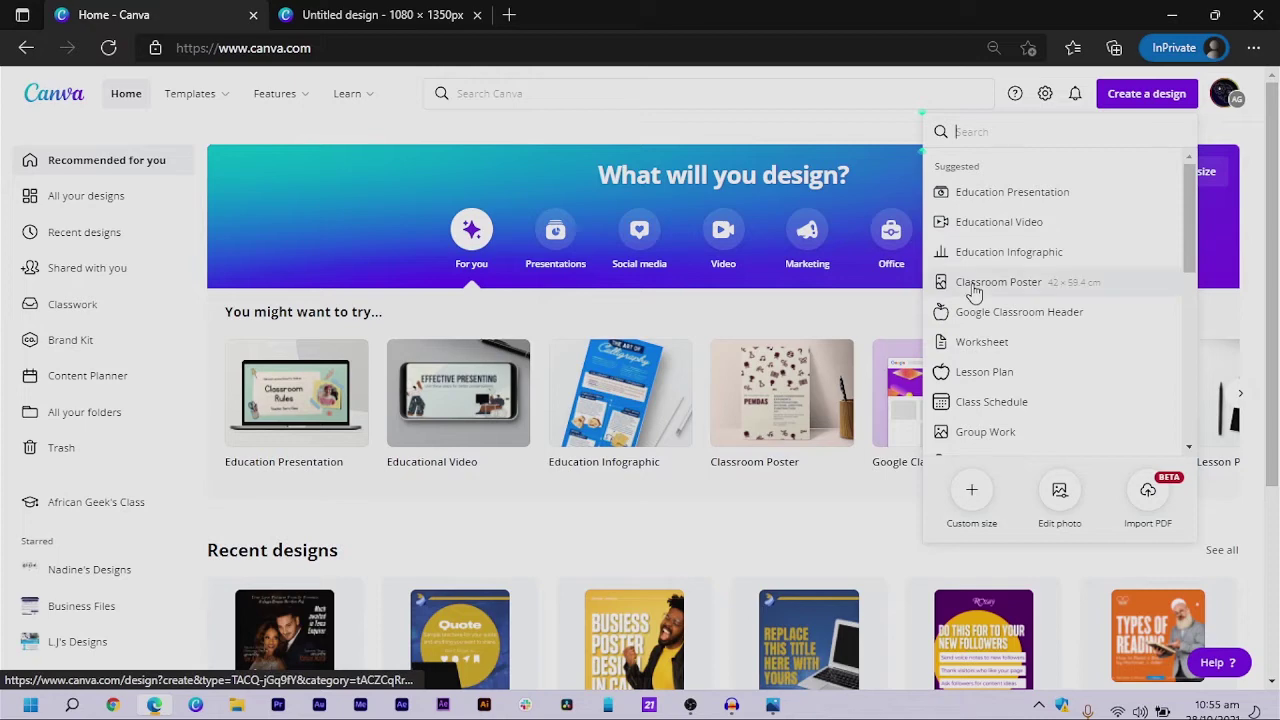
left_click(990, 500)
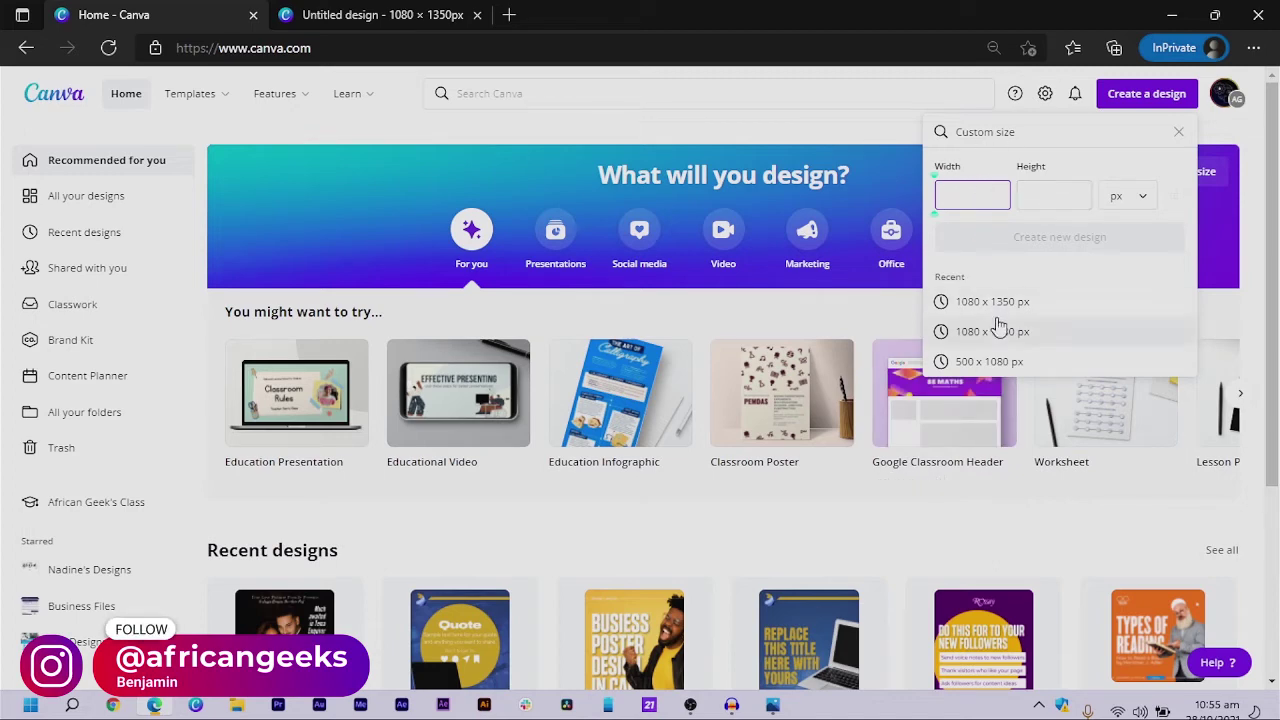
left_click(413, 10)
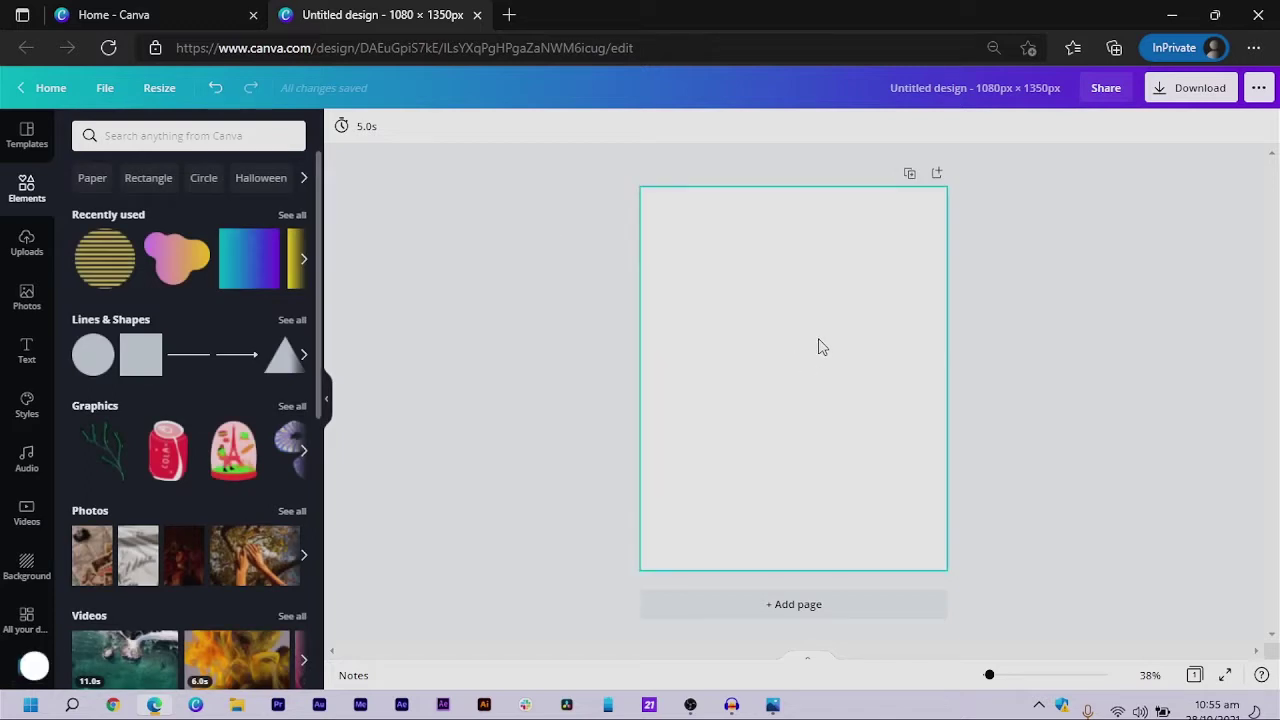
left_click(731, 353)
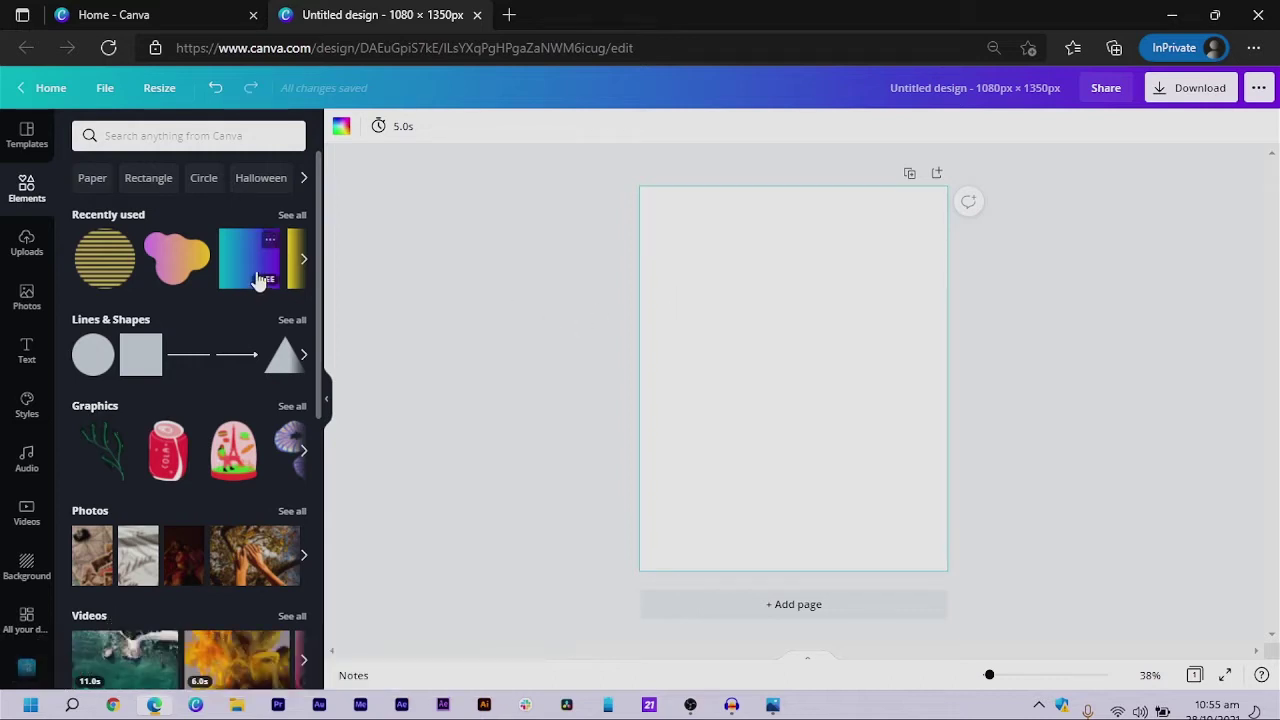
Search the elements for 'gradient' and filter the results to Graphics
left_click(210, 135)
type("grai")
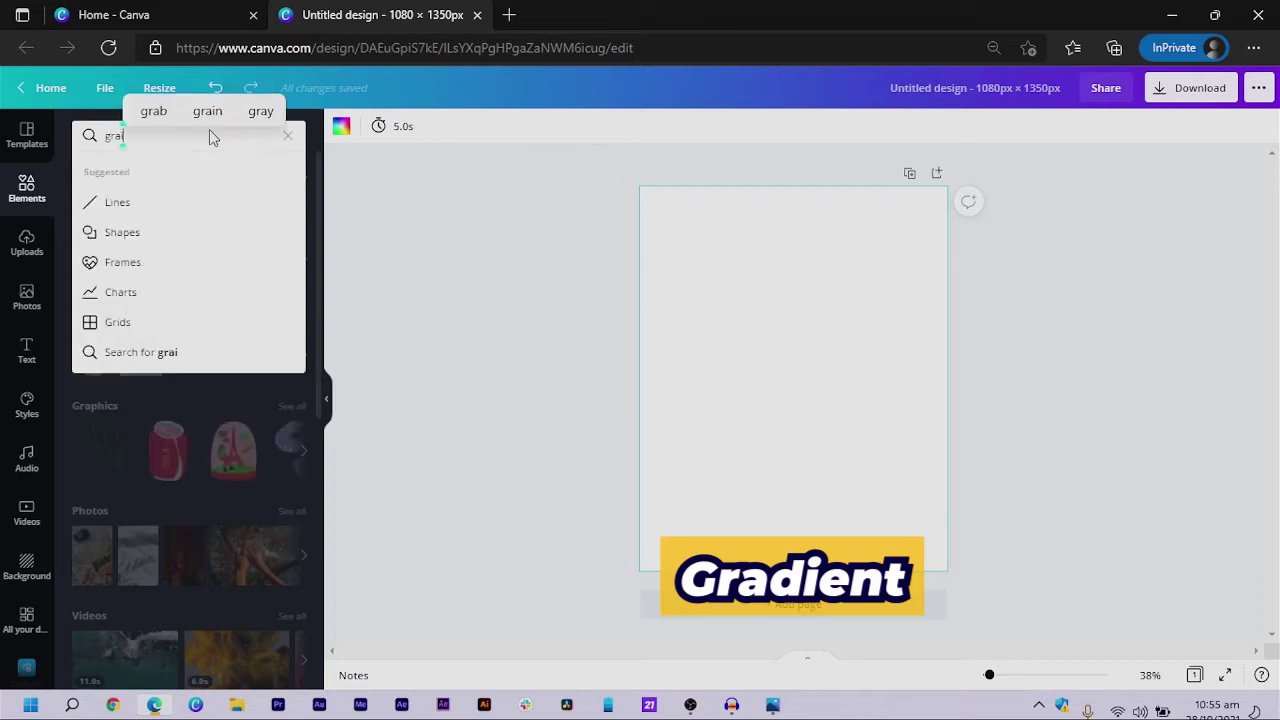
key("BackSpace")
type("deint")
key("Return")
left_click(178, 137)
key("ctrl+a")
key("Escape")
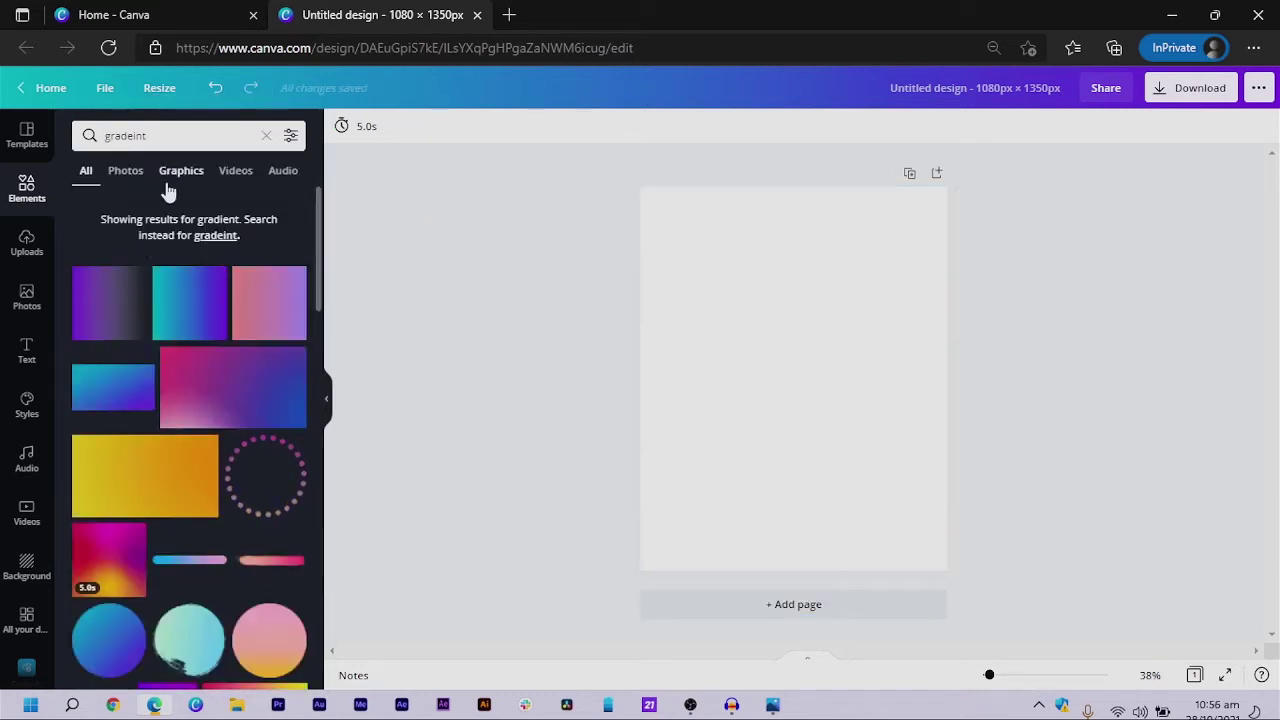
left_click(126, 171)
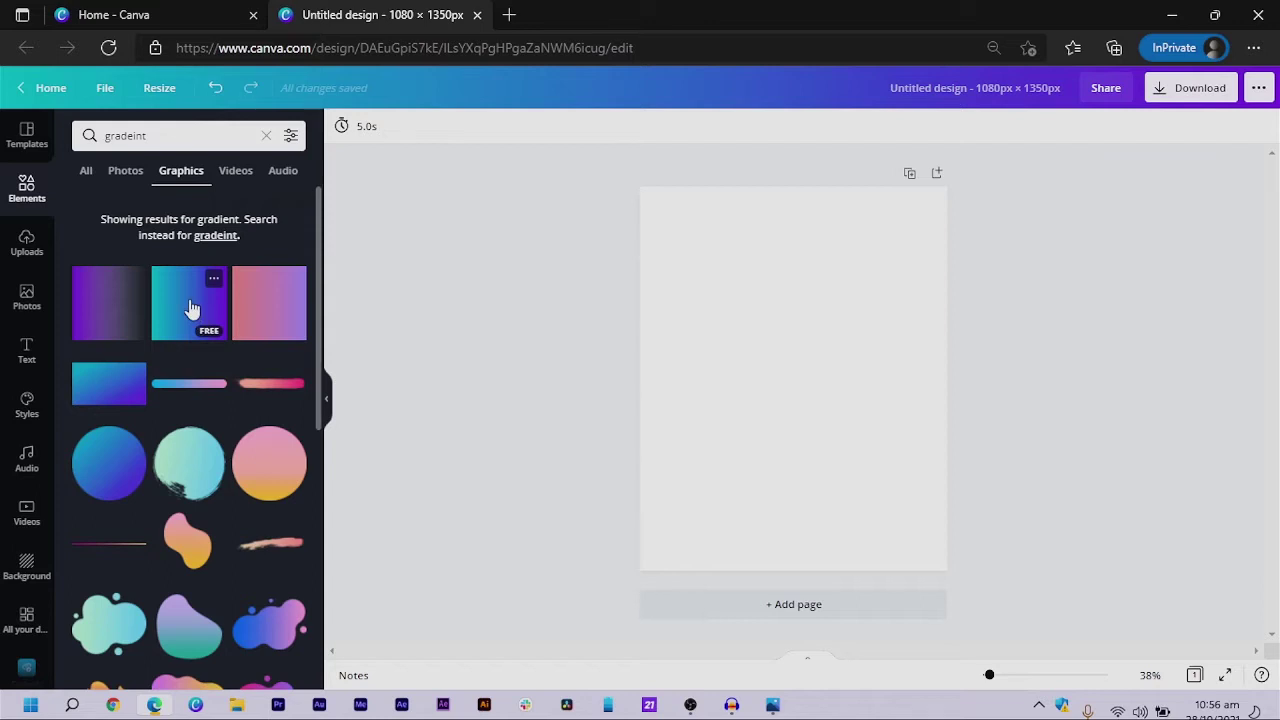
Add the teal-purple Square gradient and stretch it over the whole page
left_click(192, 307)
left_click(213, 278)
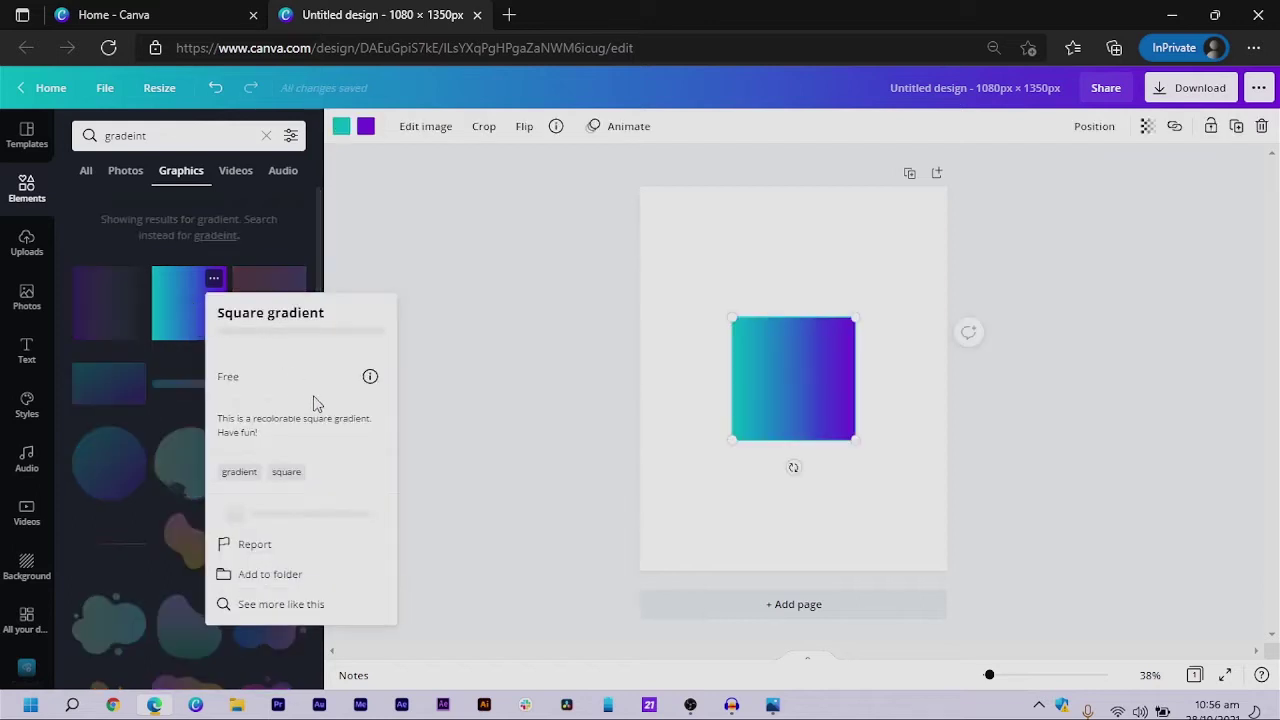
left_click(780, 392)
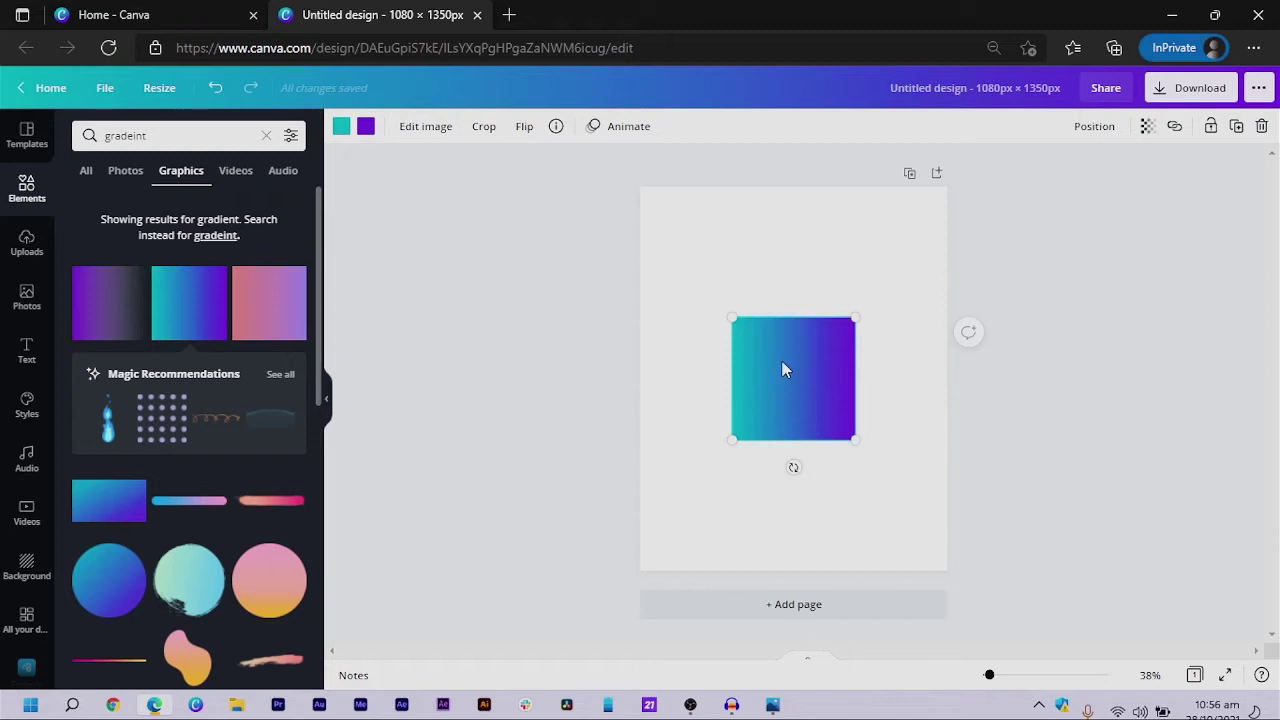
left_click(556, 128)
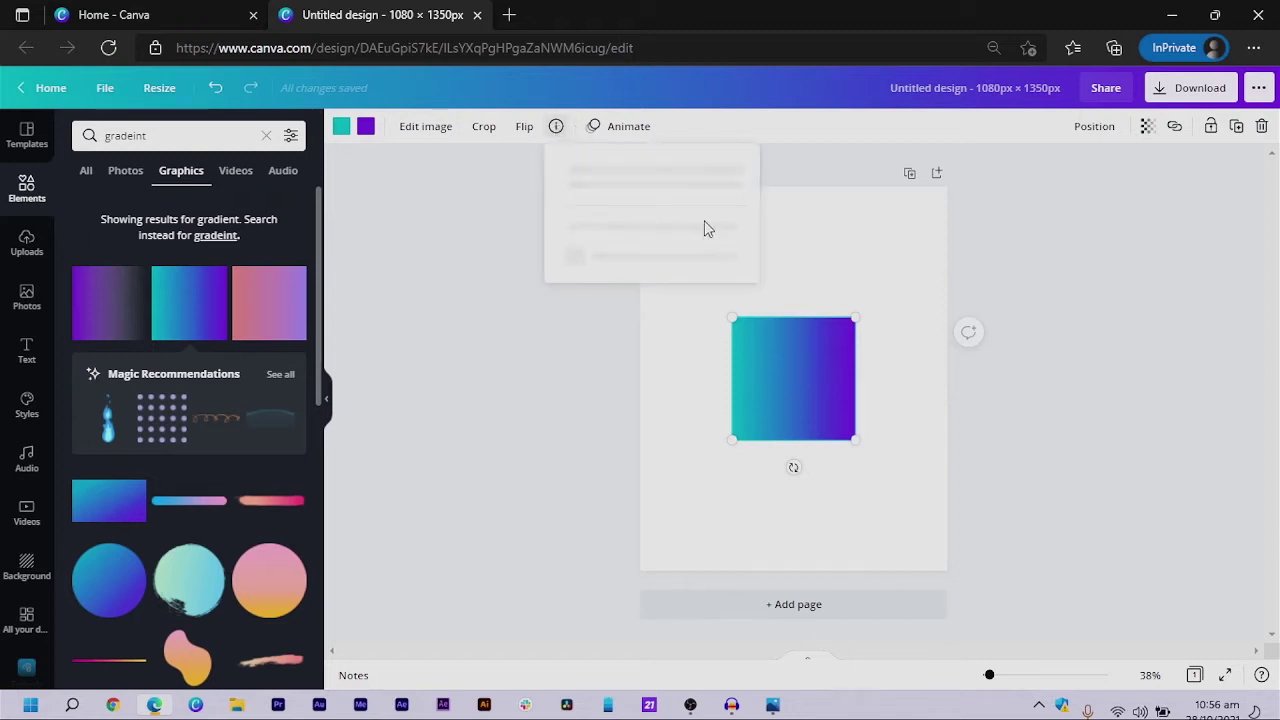
left_click(842, 386)
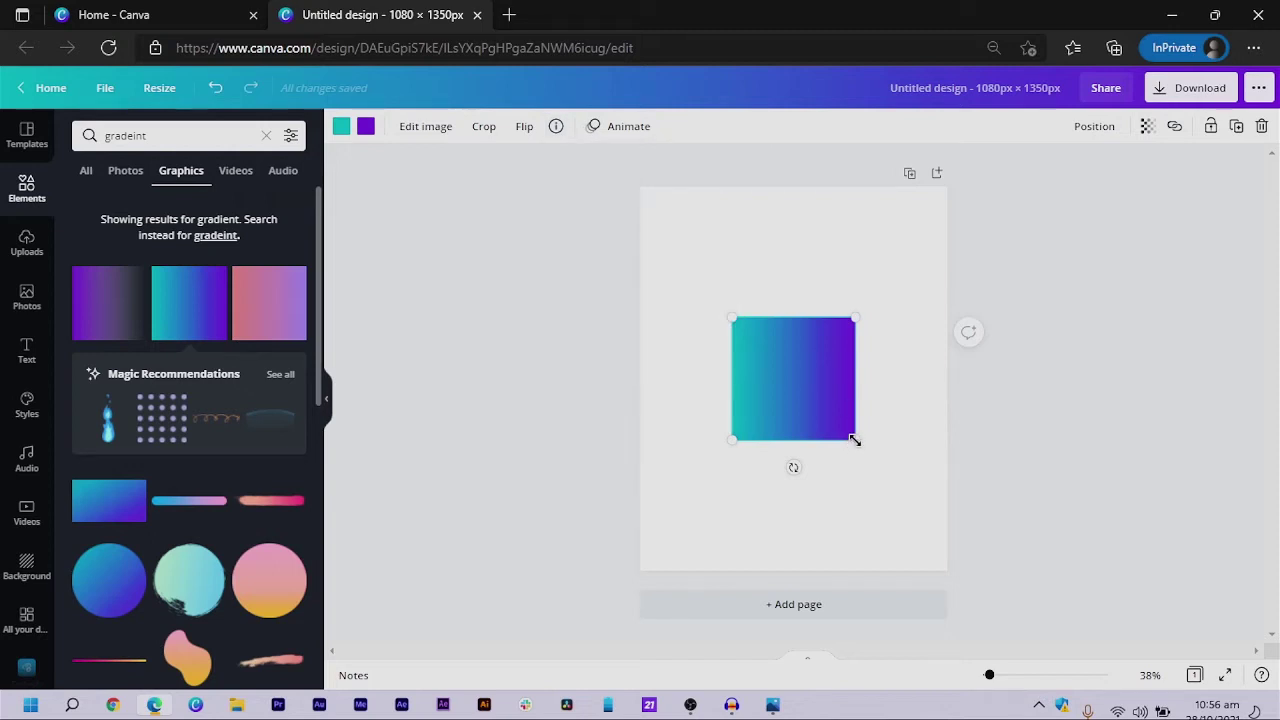
left_click_drag(863, 448, 1016, 600)
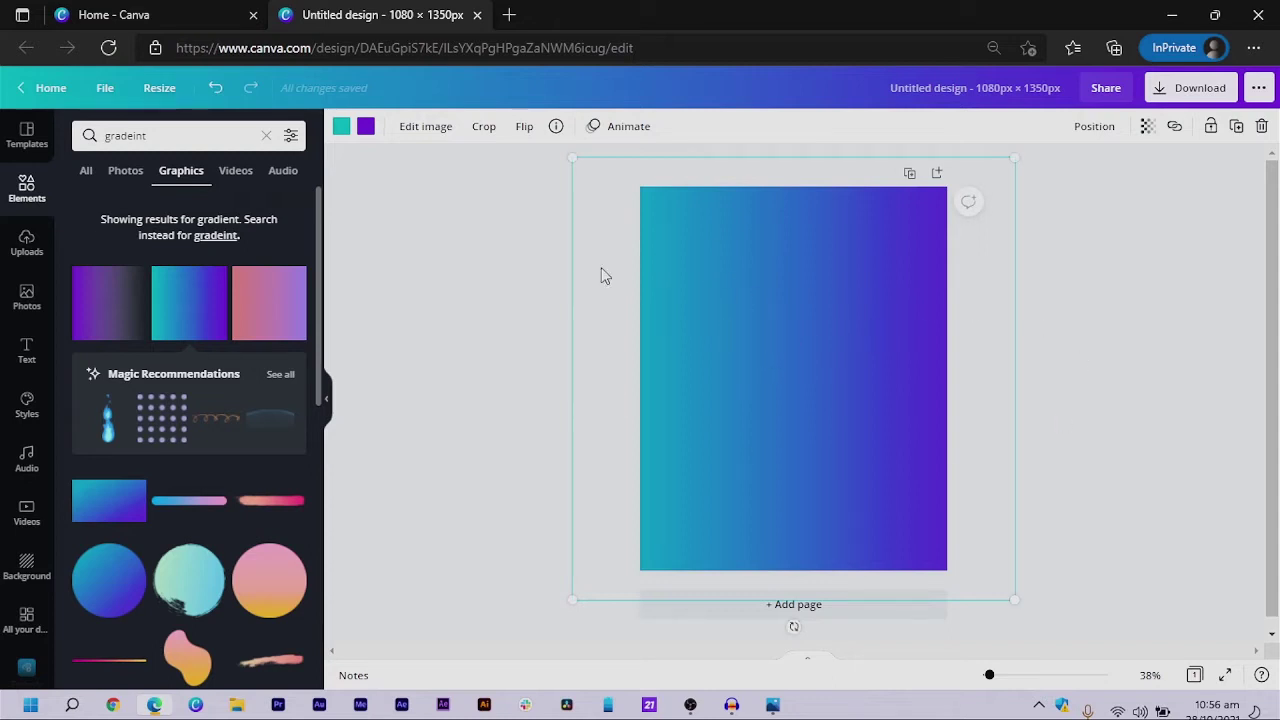
Recolour the gradient from red to orange-yellow and rotate it about 10°
left_click(345, 130)
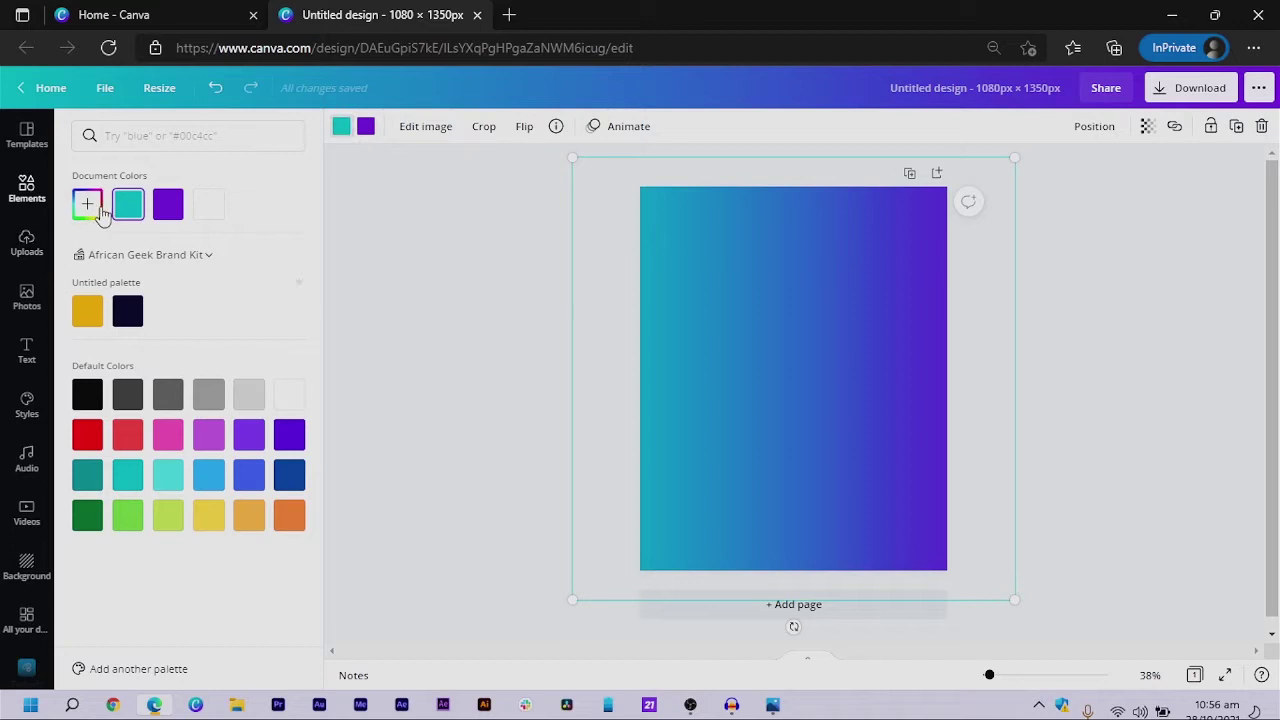
left_click(88, 206)
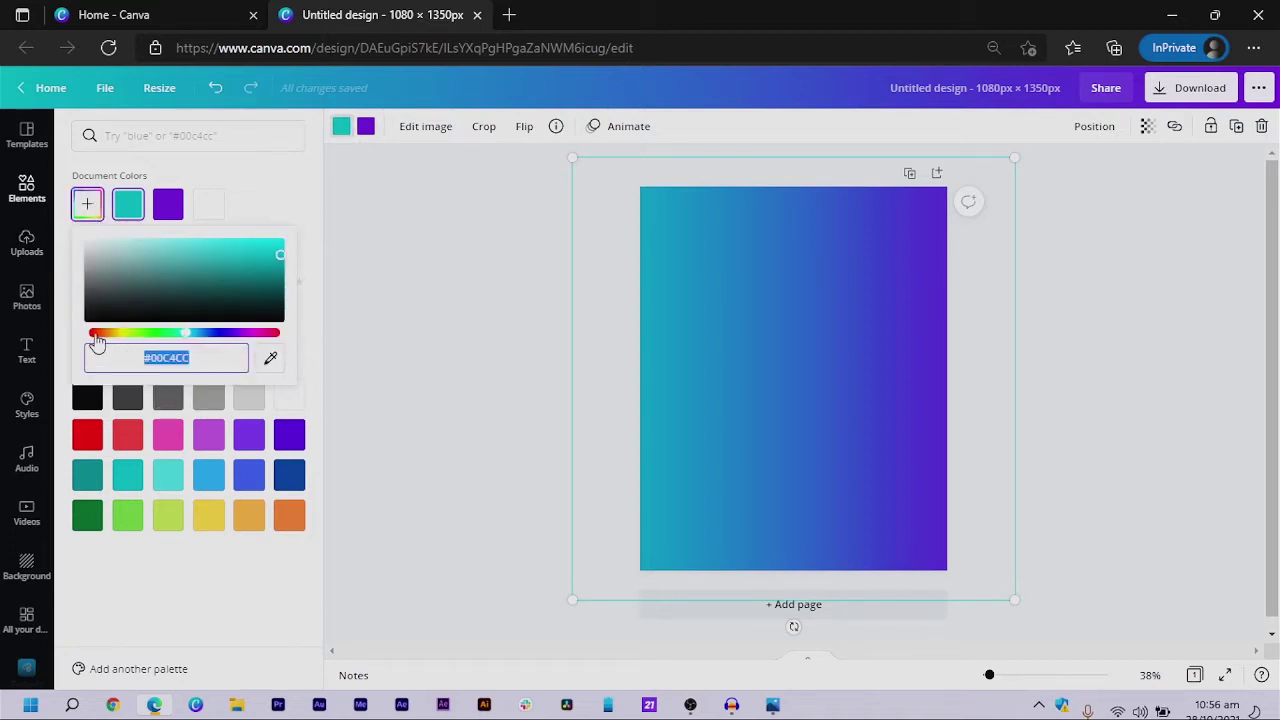
left_click_drag(97, 342, 86, 343)
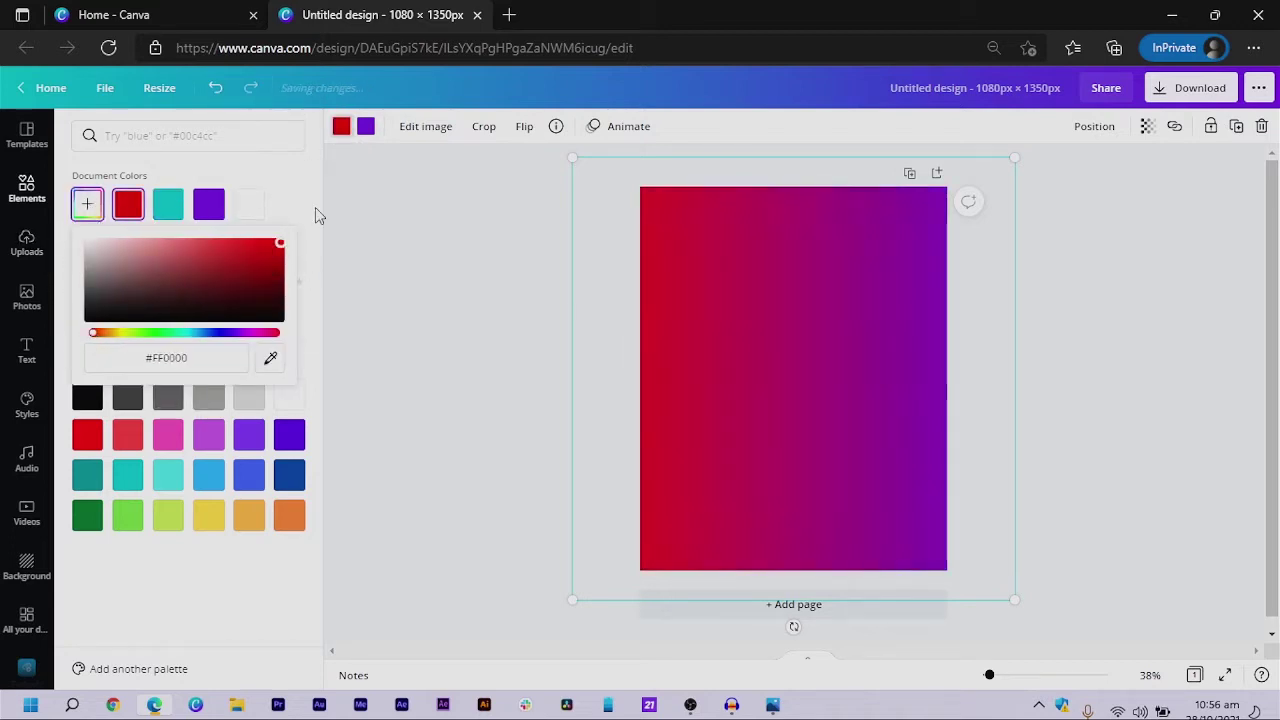
left_click(357, 189)
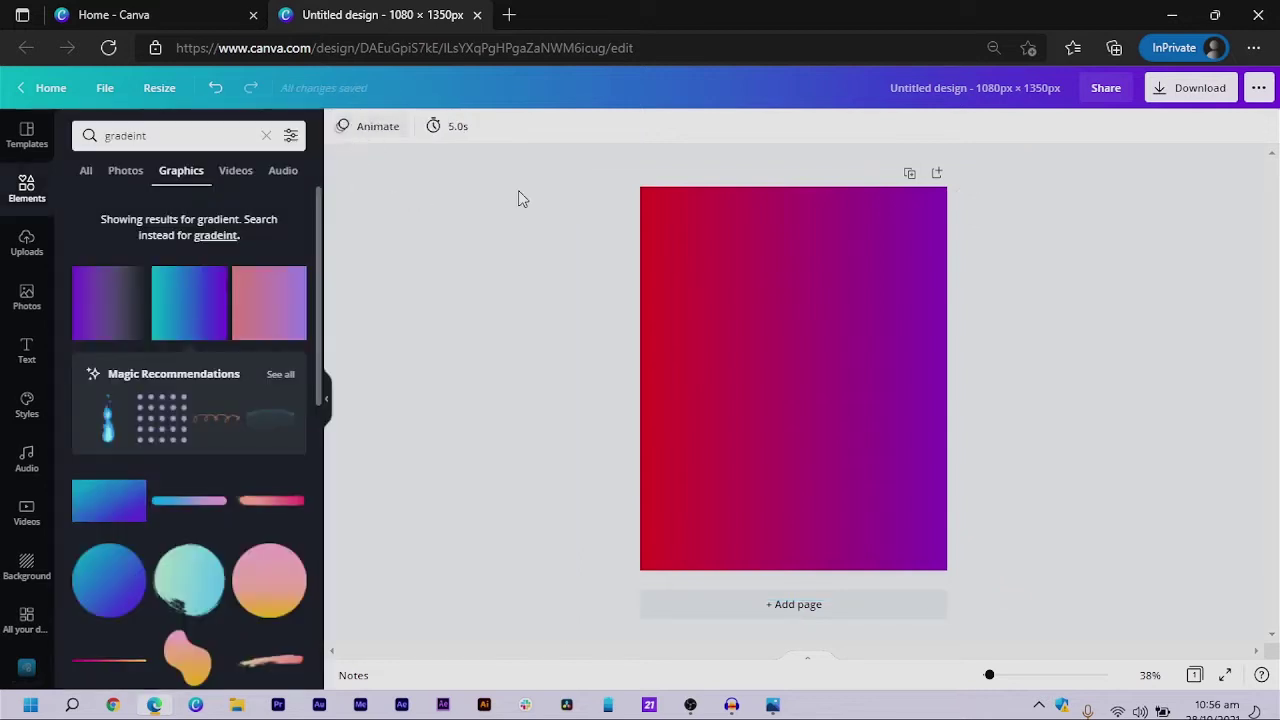
left_click(805, 297)
left_click(365, 127)
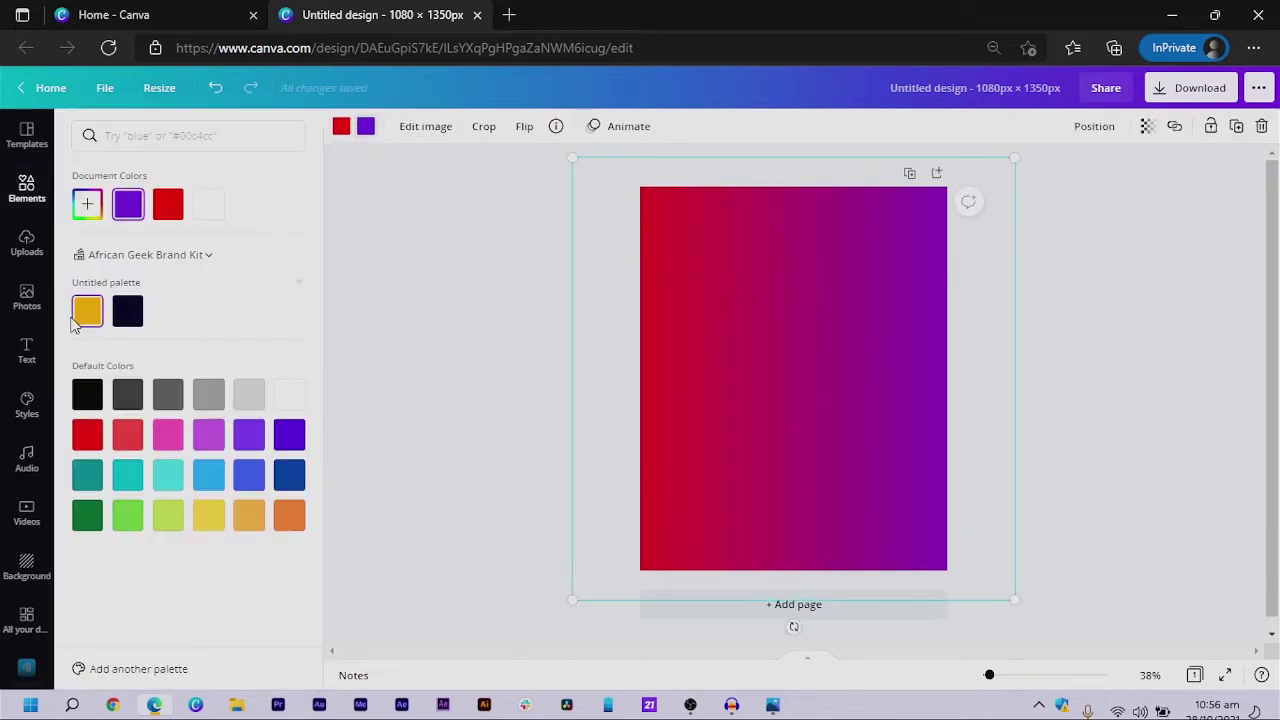
left_click(90, 318)
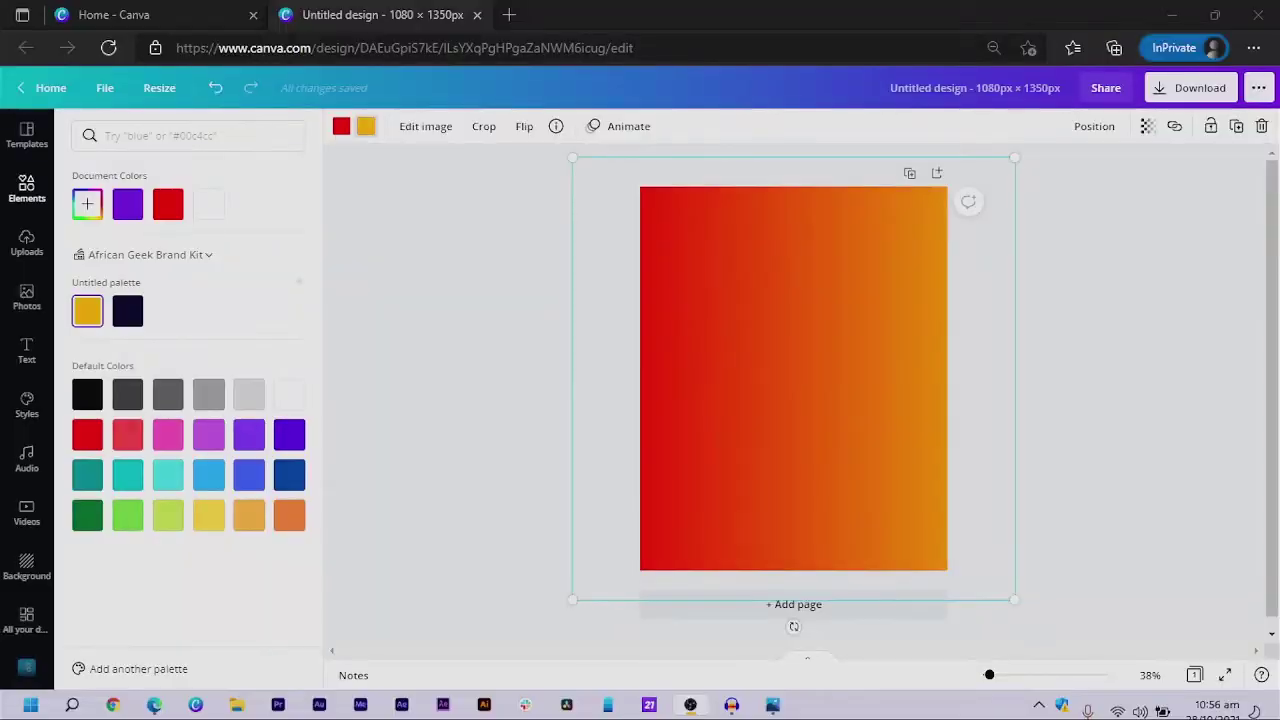
left_click_drag(794, 627, 749, 645)
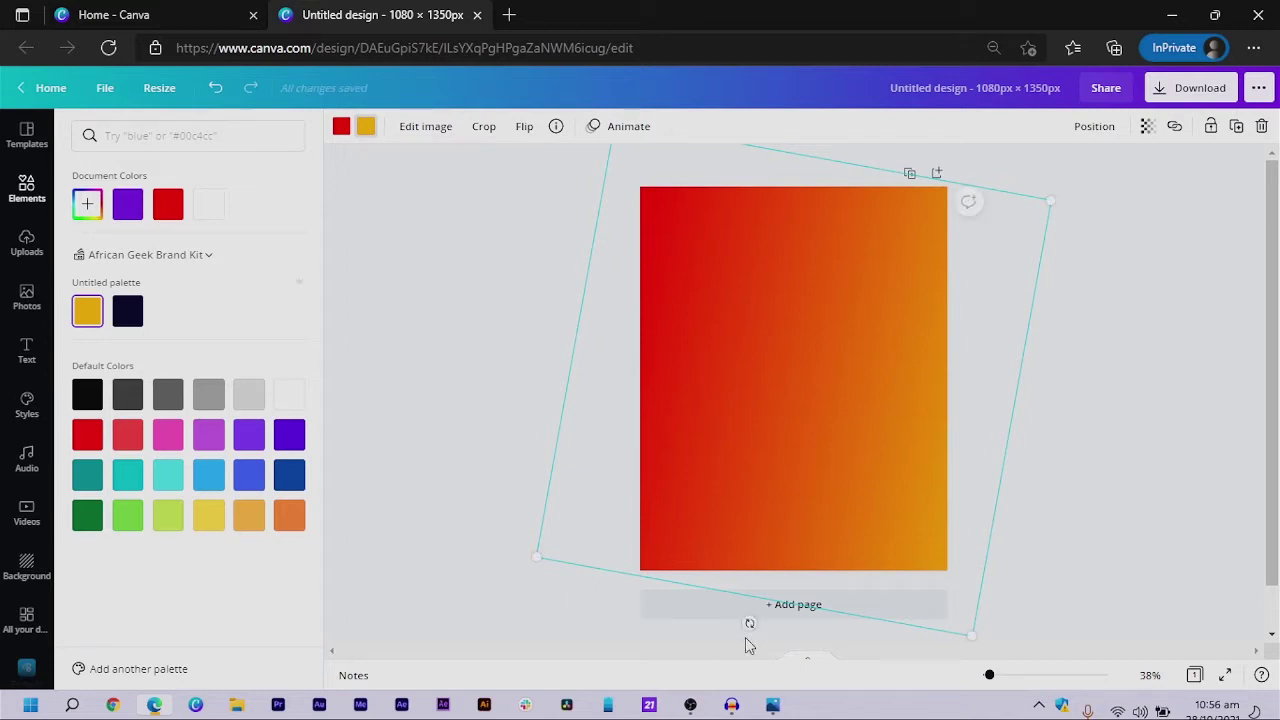
left_click(445, 358)
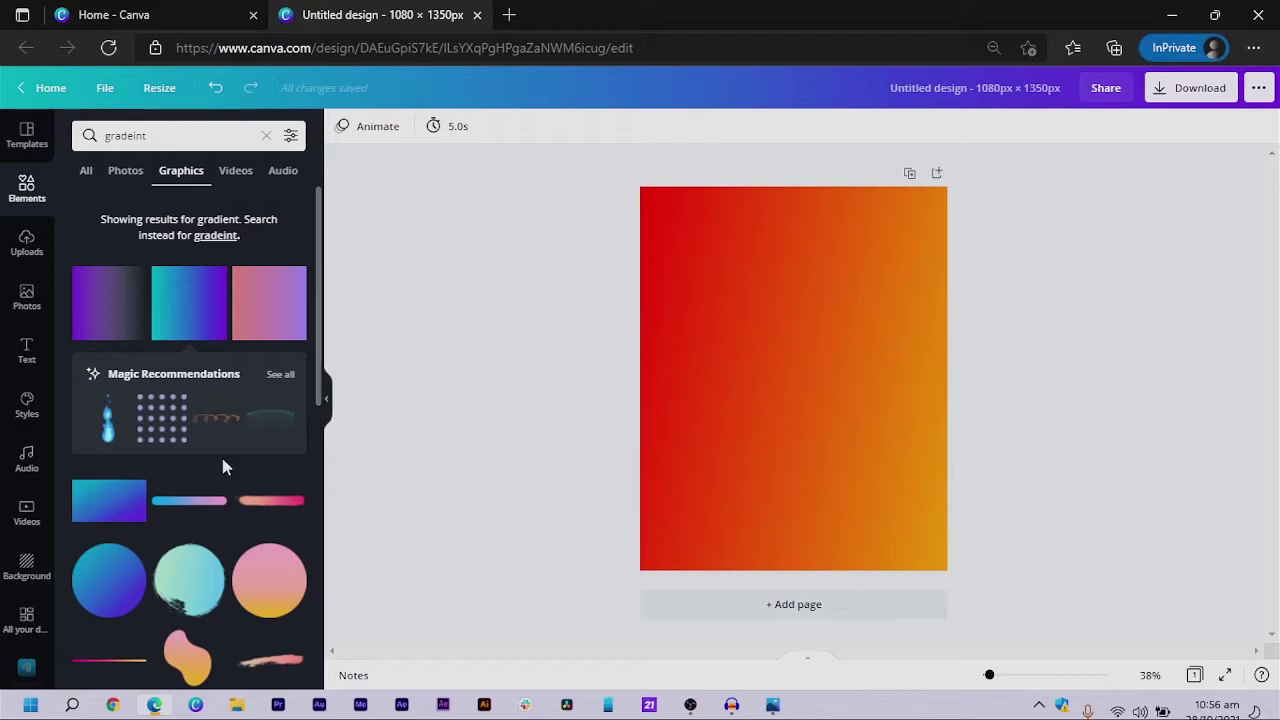
Add a blob recoloured red-to-yellow, enlarge it, and place it at the top left
scroll(177, 534, "down", 5)
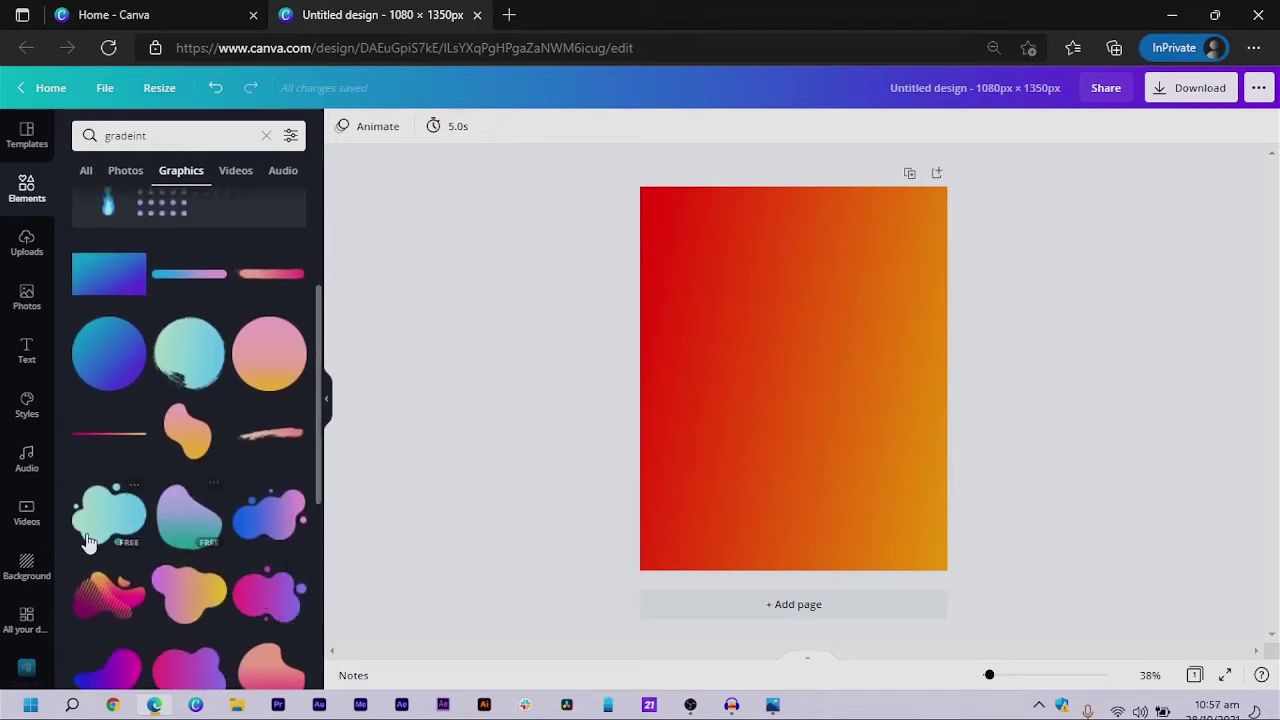
left_click(88, 541)
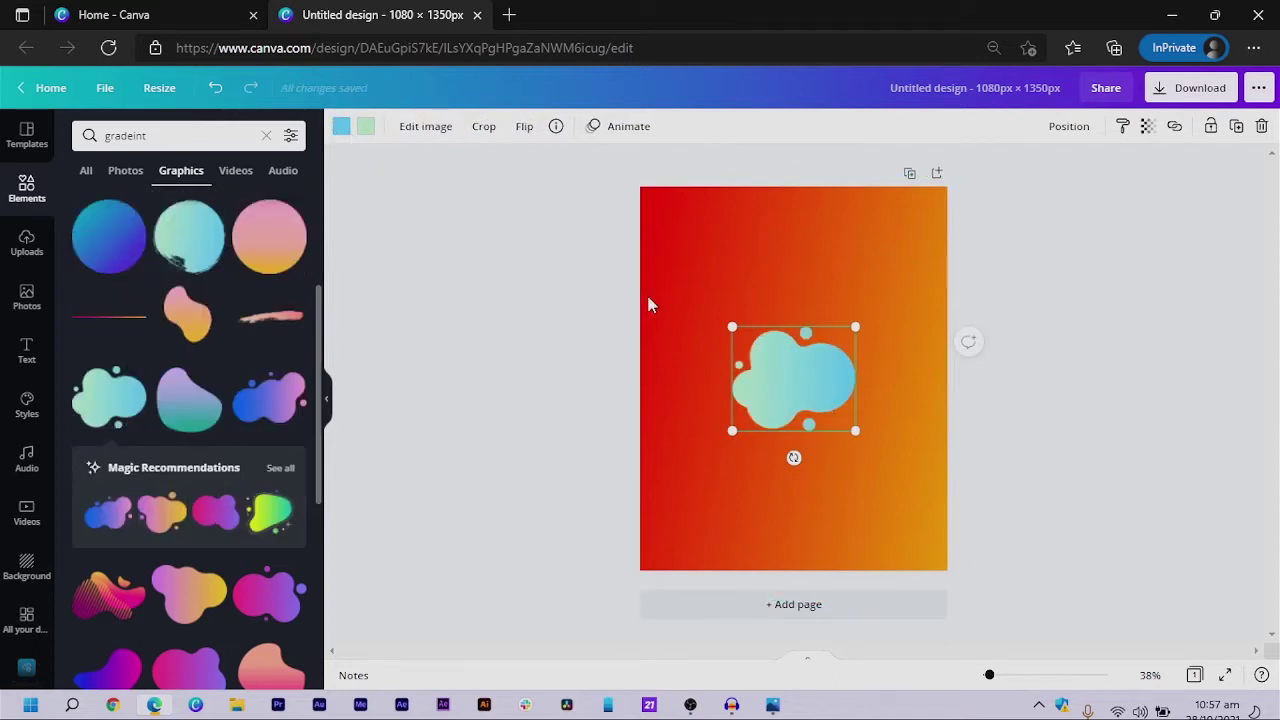
left_click(342, 127)
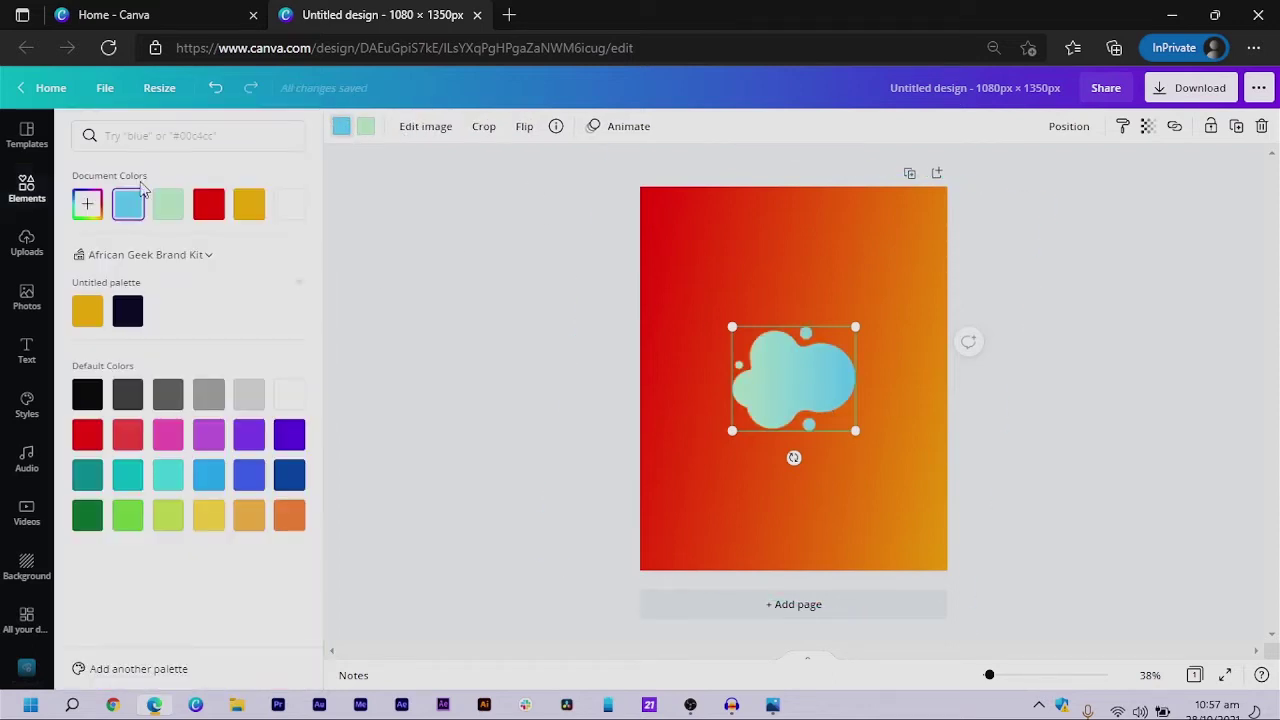
left_click(209, 205)
left_click(362, 133)
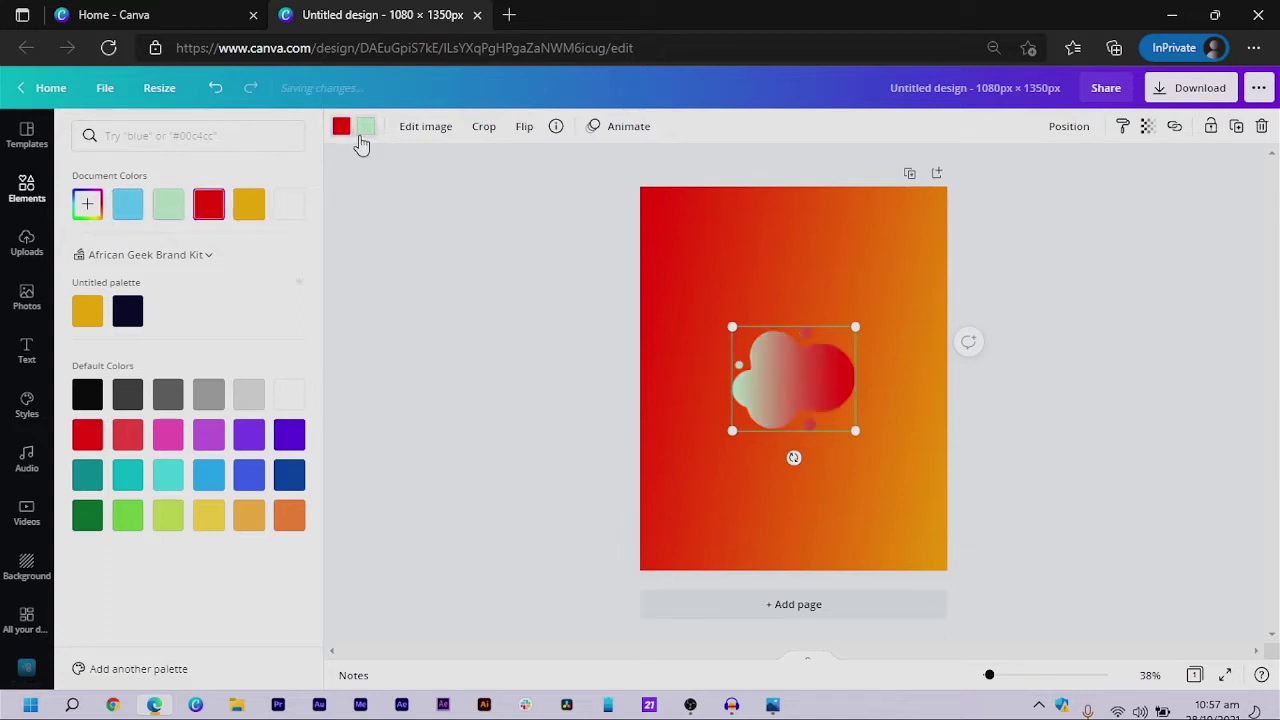
left_click(249, 213)
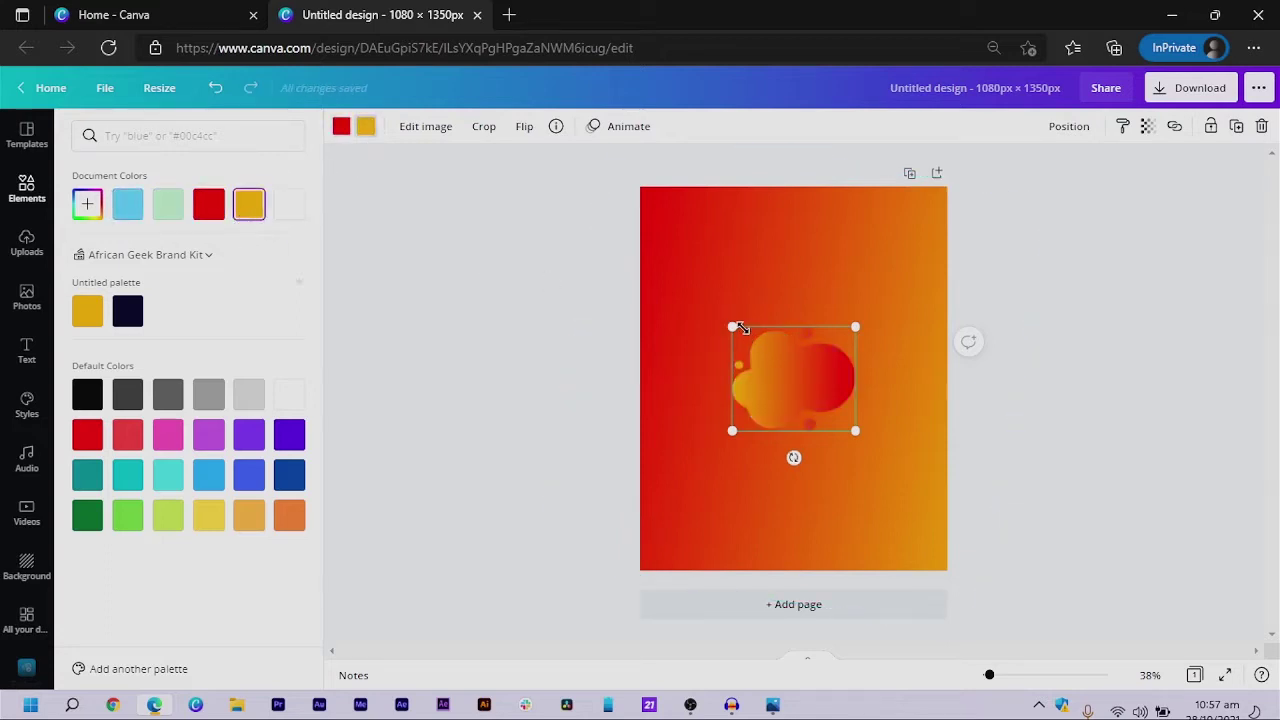
left_click_drag(586, 308, 469, 302)
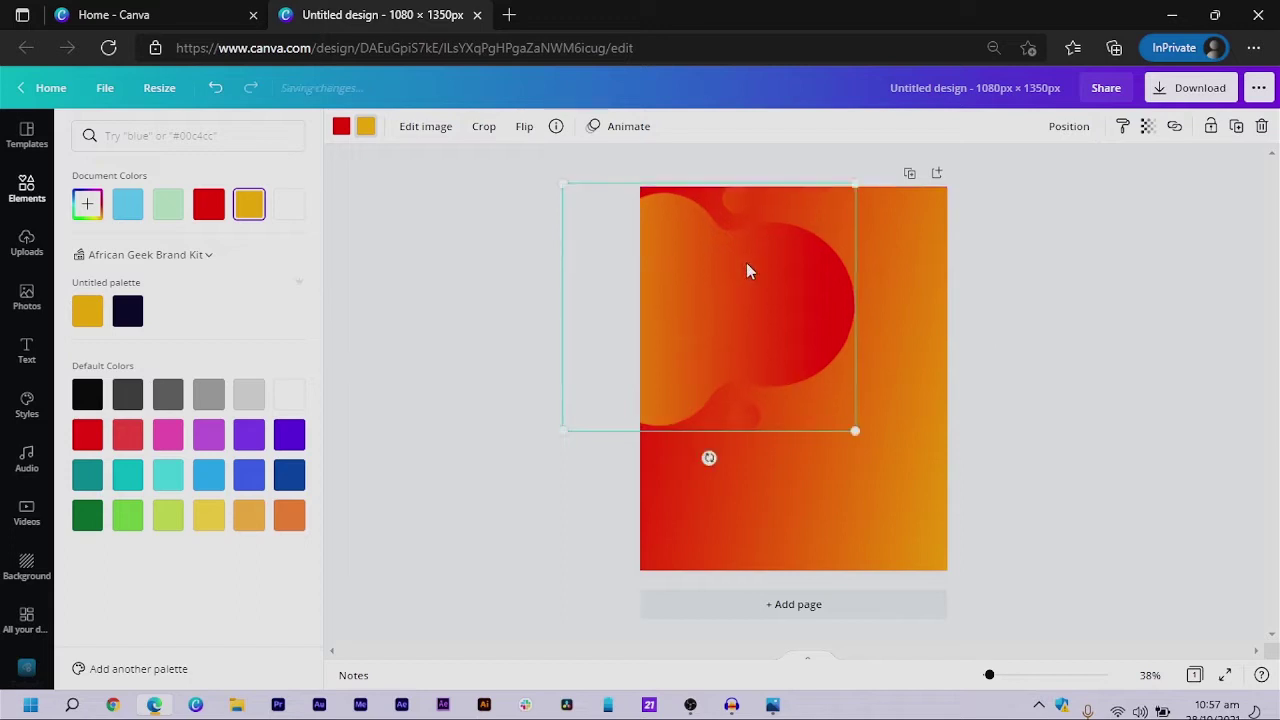
left_click_drag(748, 269, 743, 260)
Set the blob's transparency to 35 and place a second blob at the lower right
left_click(1148, 128)
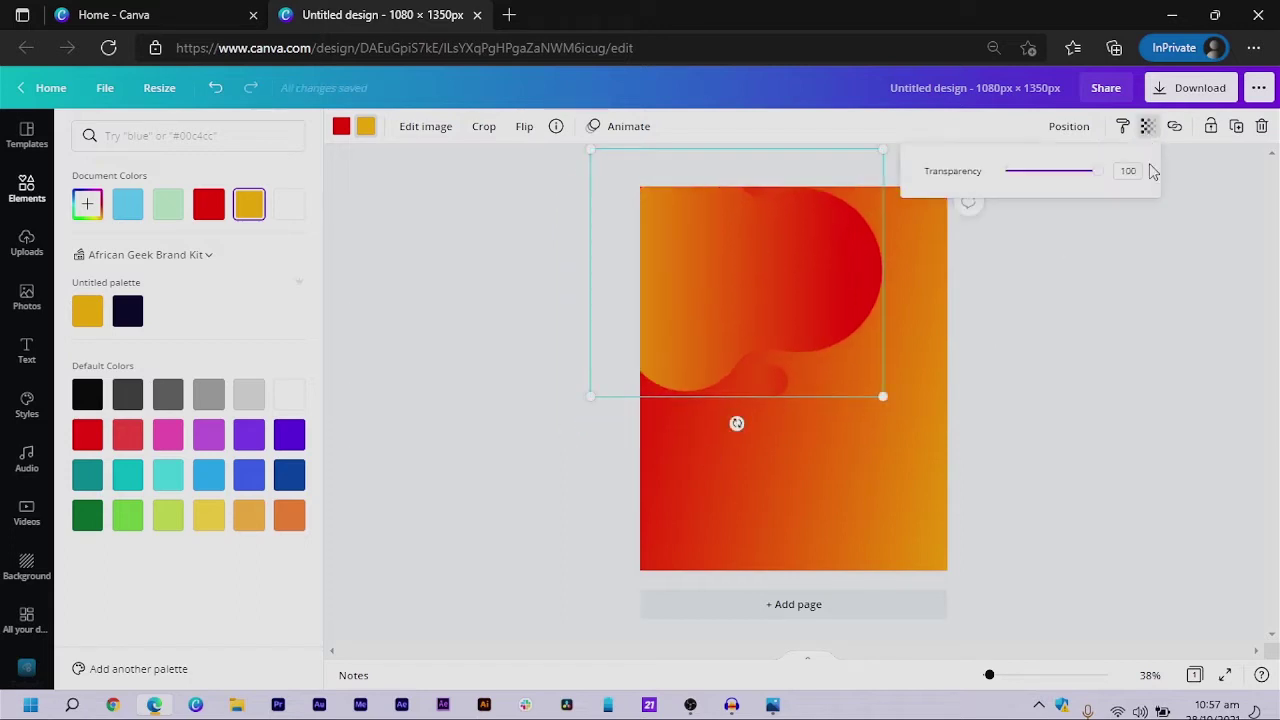
type("35")
key("Return")
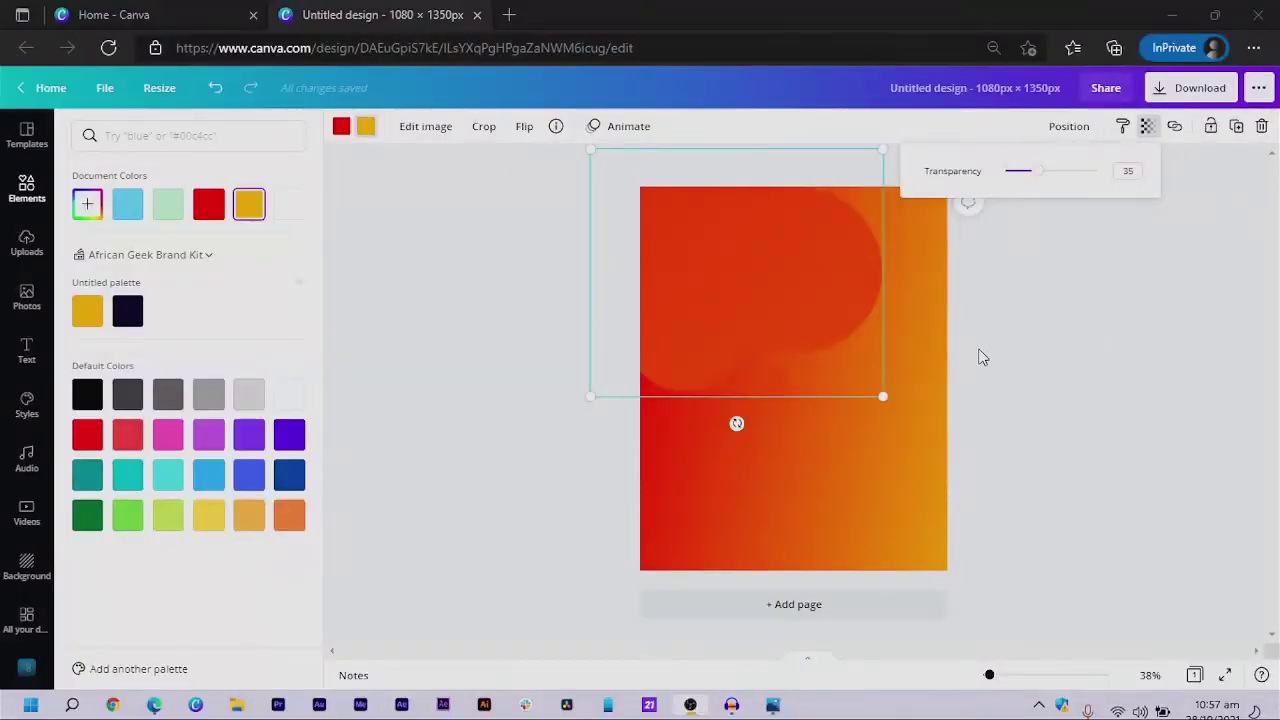
left_click(982, 357)
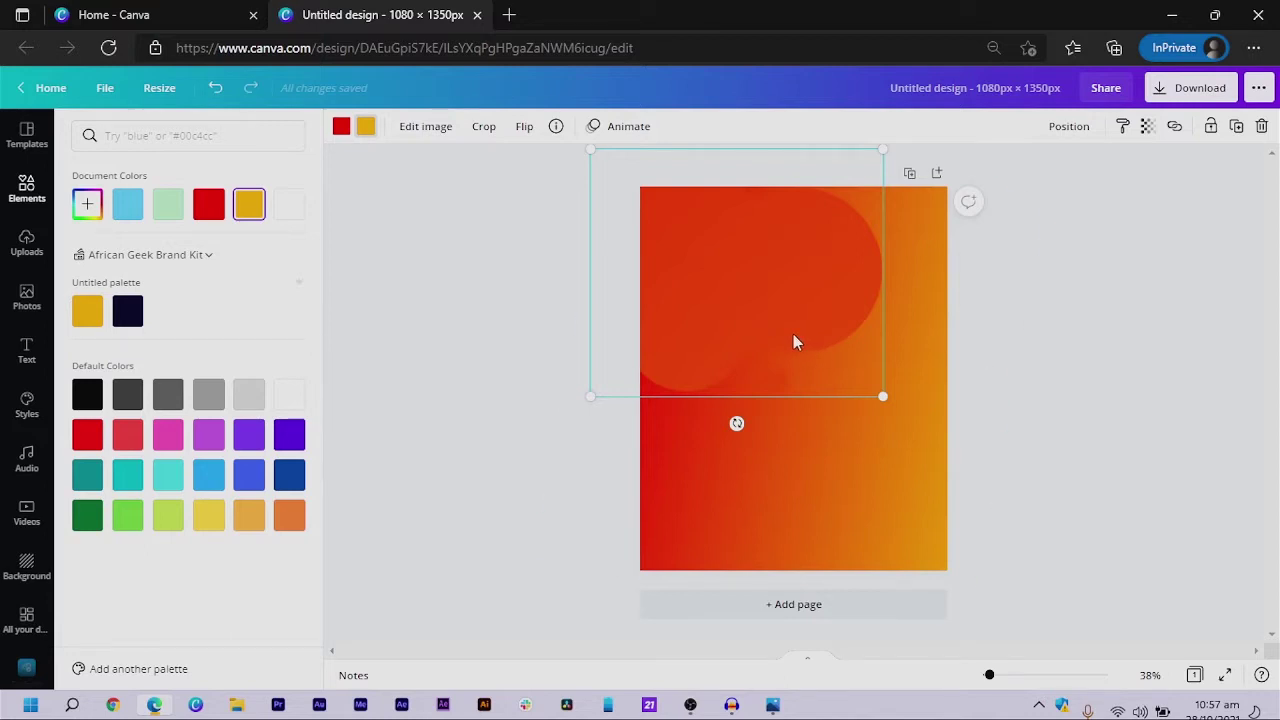
left_click_drag(793, 340, 862, 557)
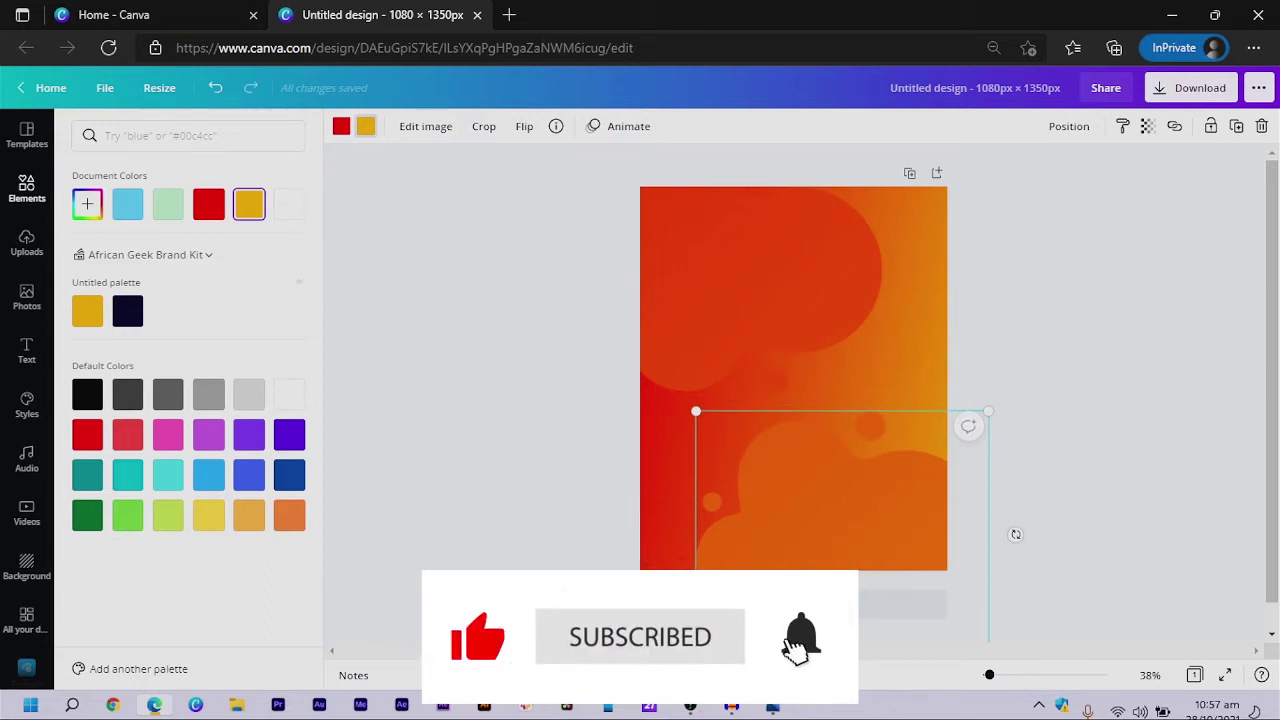
left_click(531, 390)
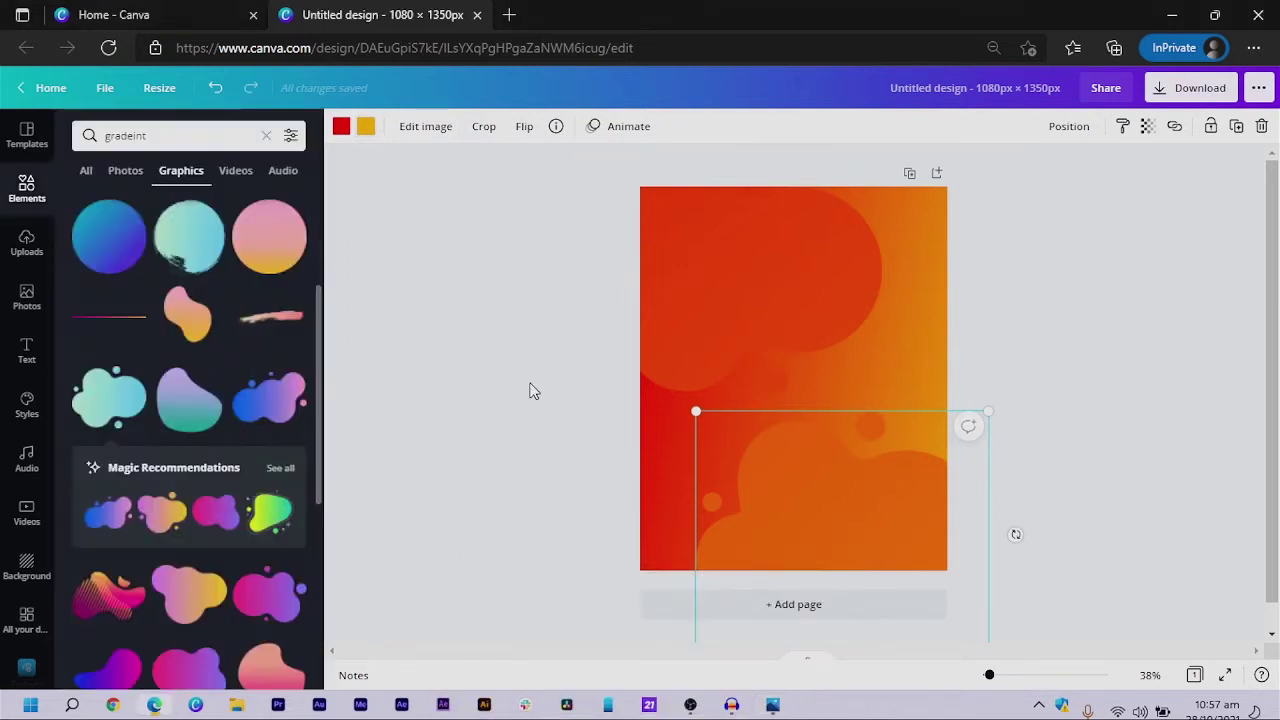
left_click(531, 390)
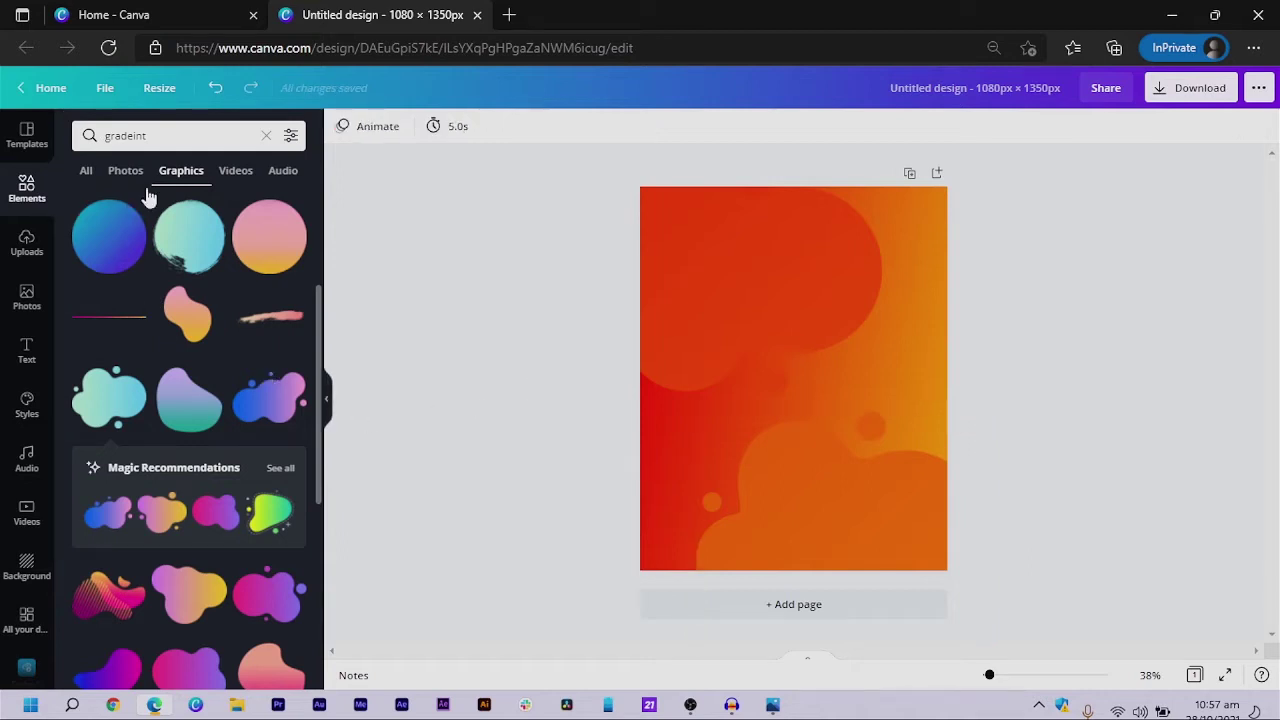
Clear the search, add a triangle near the right edge, and colour it red
left_click(189, 137)
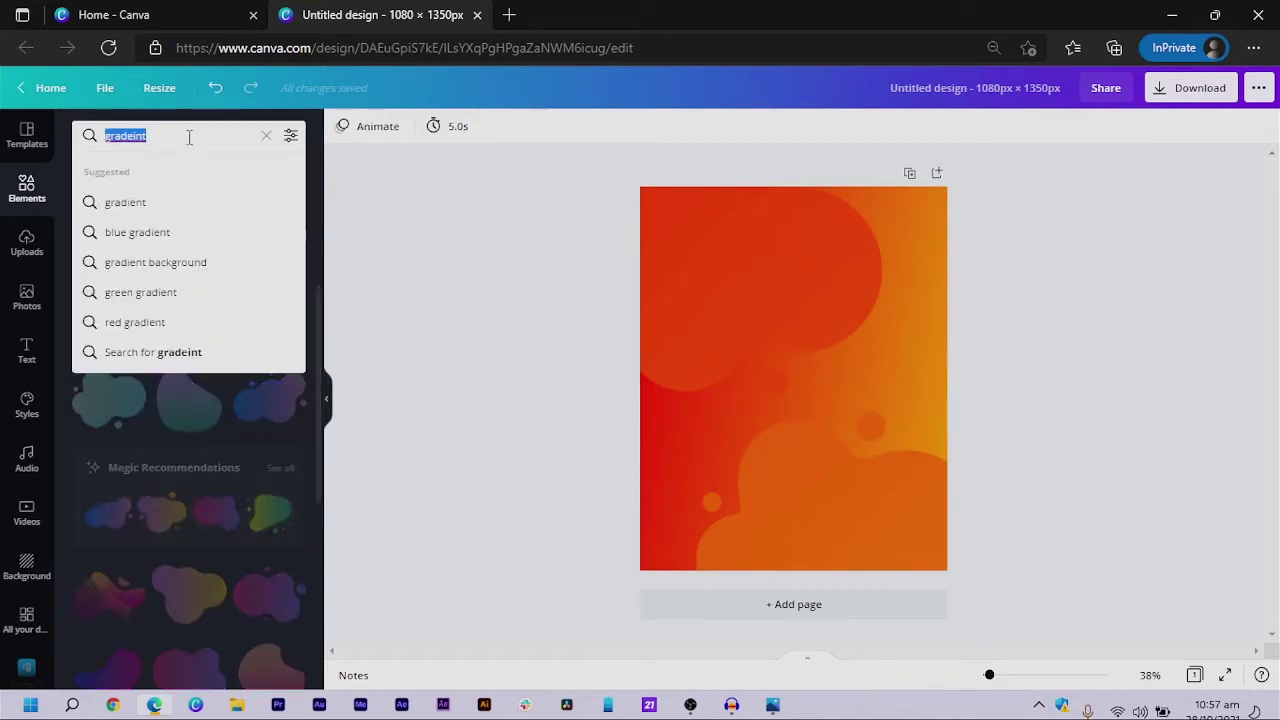
left_click(266, 137)
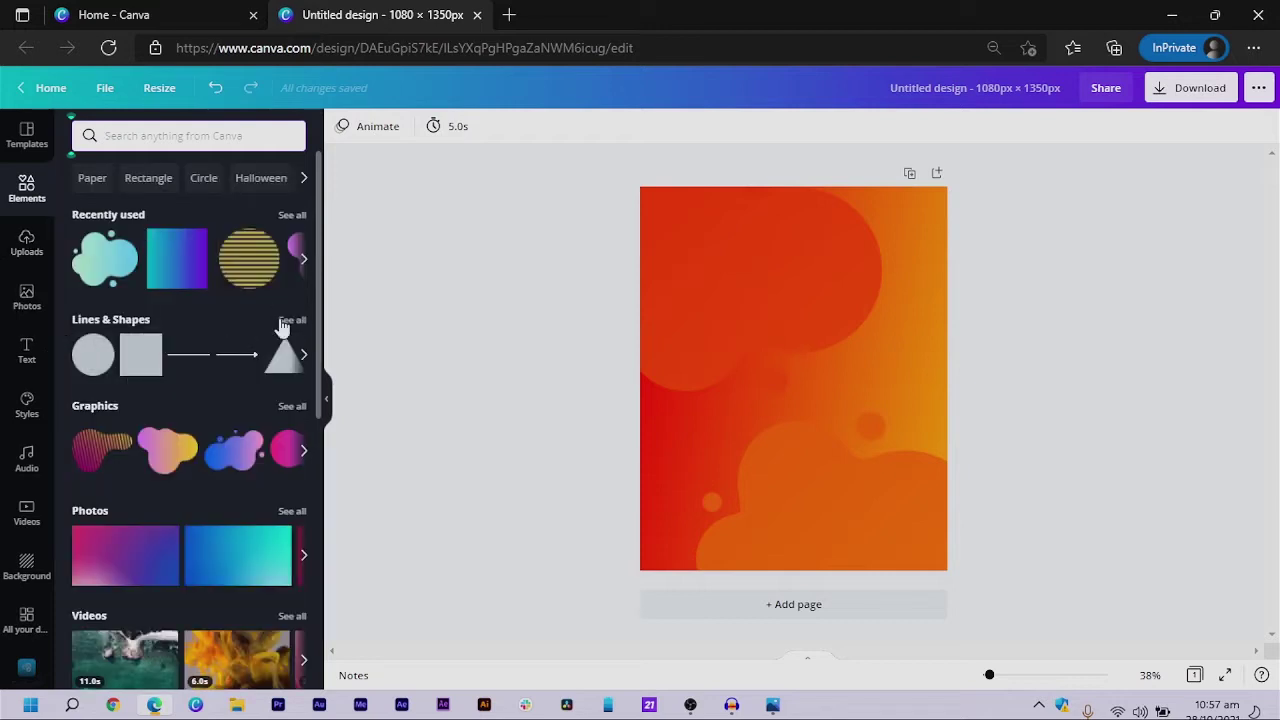
left_click_drag(368, 362, 703, 271)
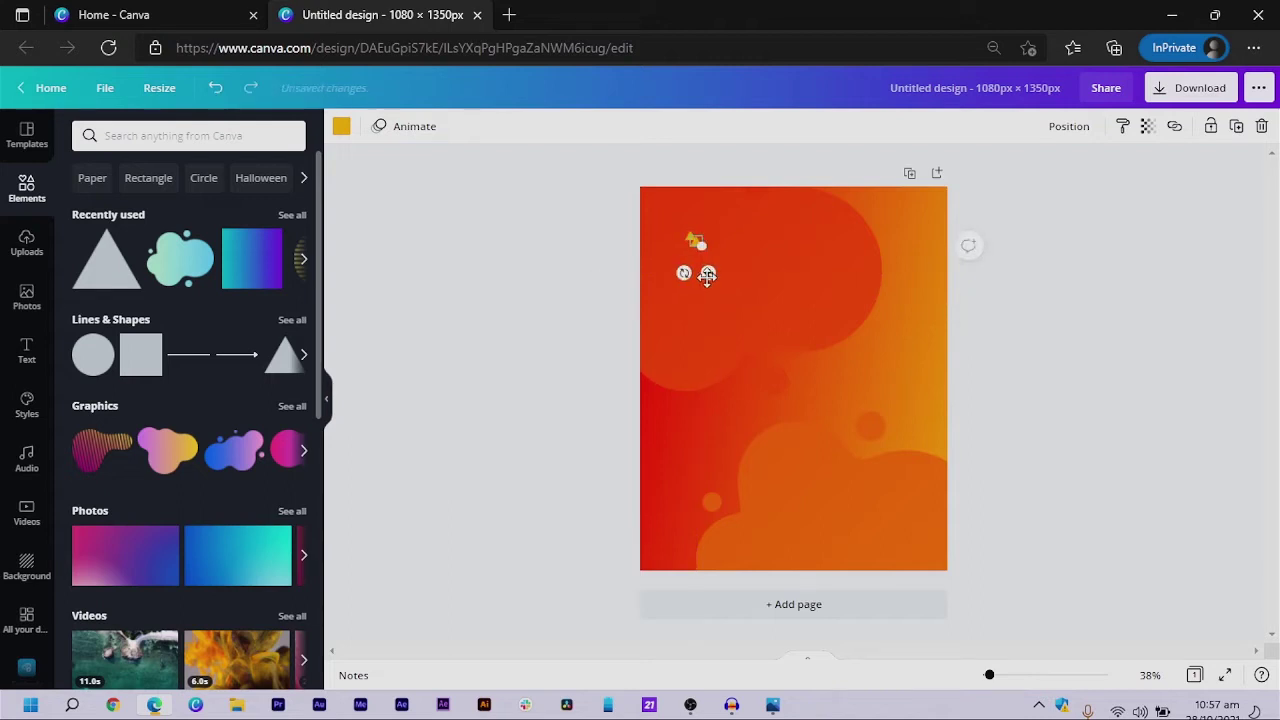
left_click_drag(949, 427, 920, 414)
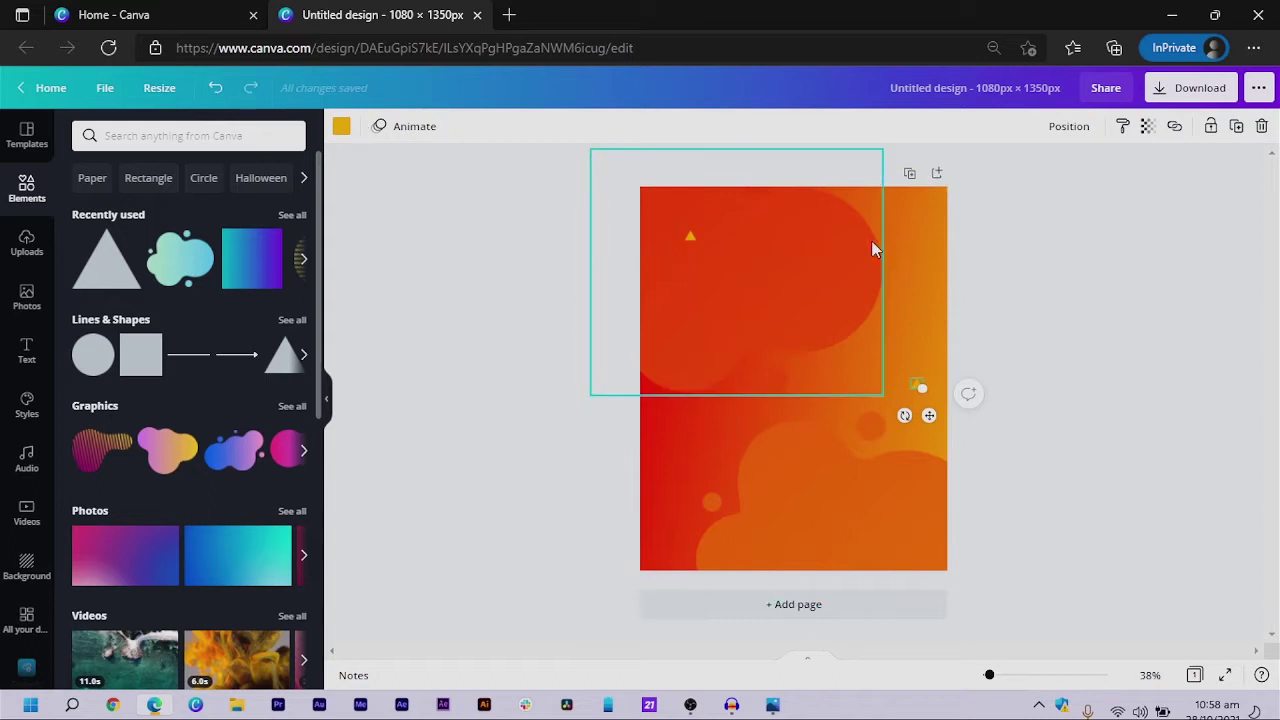
left_click(341, 126)
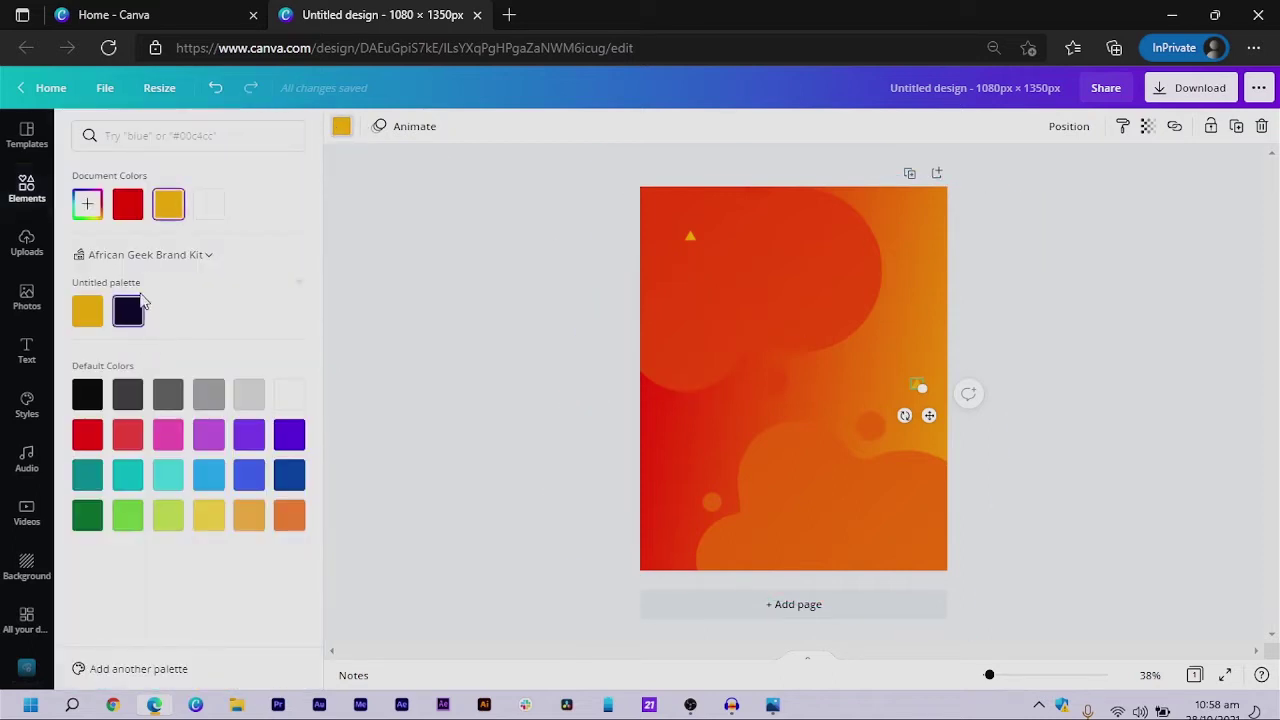
left_click(123, 207)
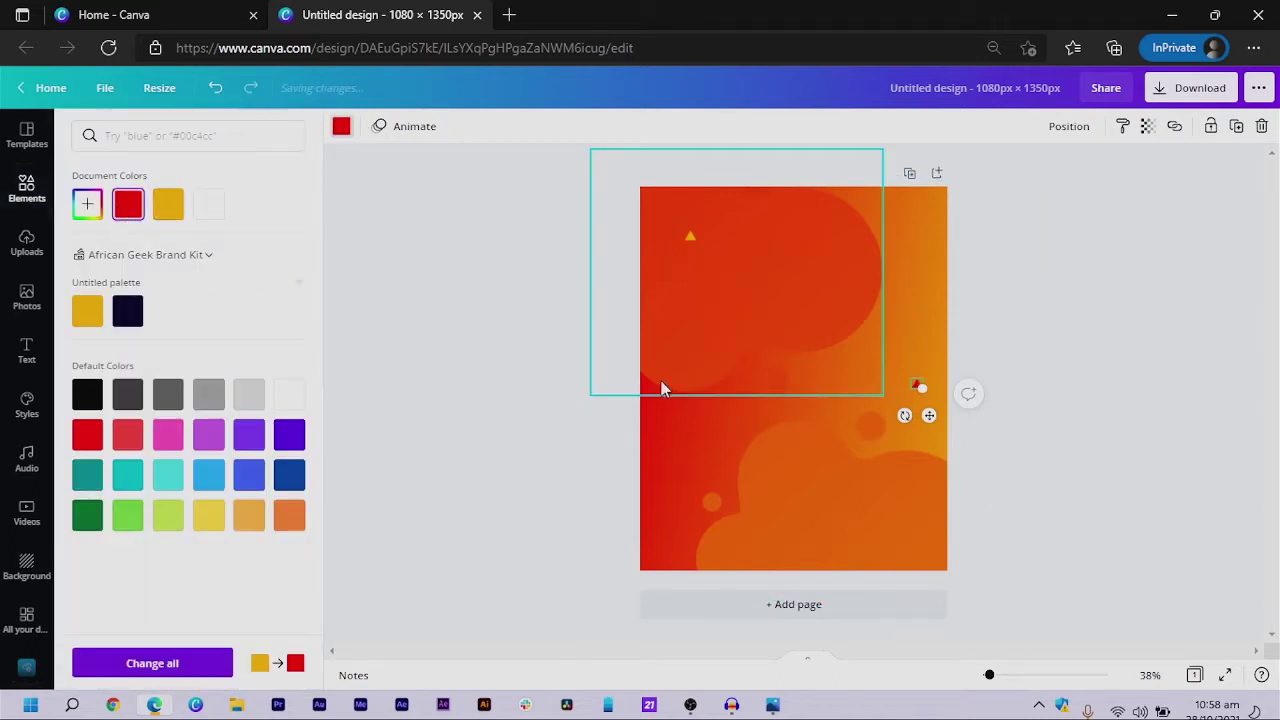
Enlarge a red triangle at the top-right, flip the mid-page one, and shrink the left one
left_click(646, 436)
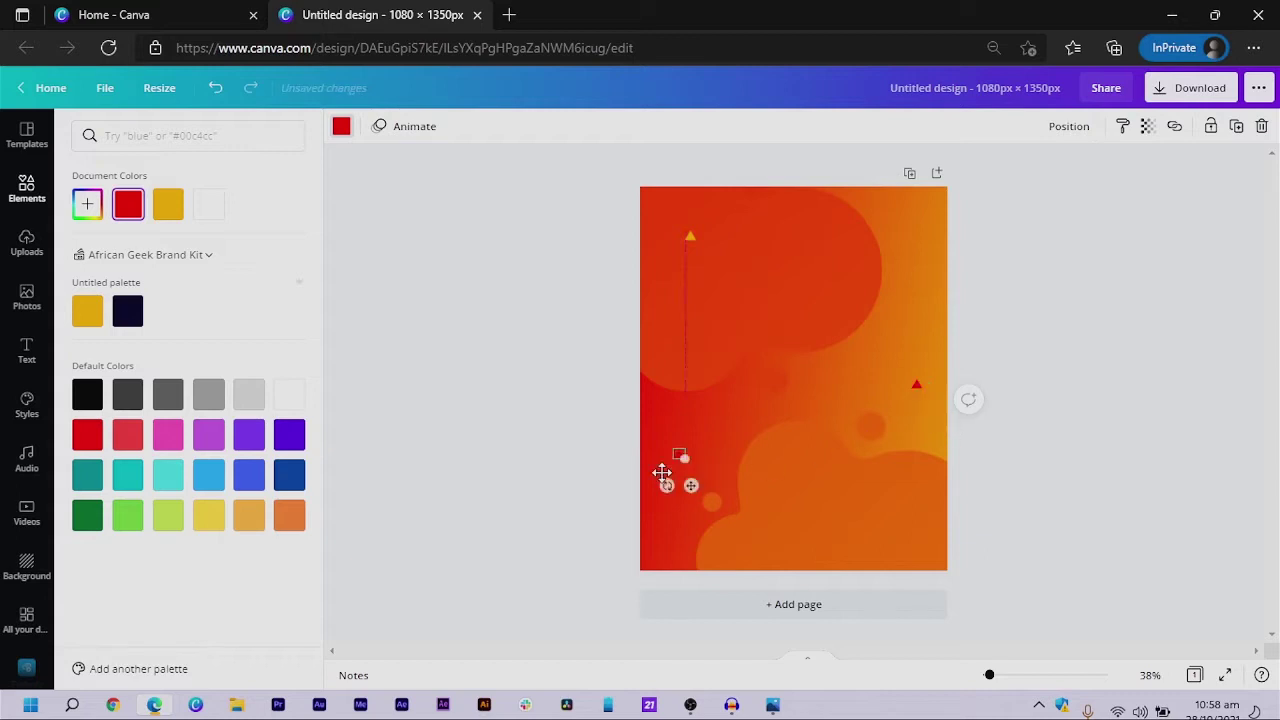
left_click_drag(671, 471, 922, 228)
left_click_drag(590, 150, 868, 368)
left_click_drag(952, 238, 808, 400)
left_click(660, 438)
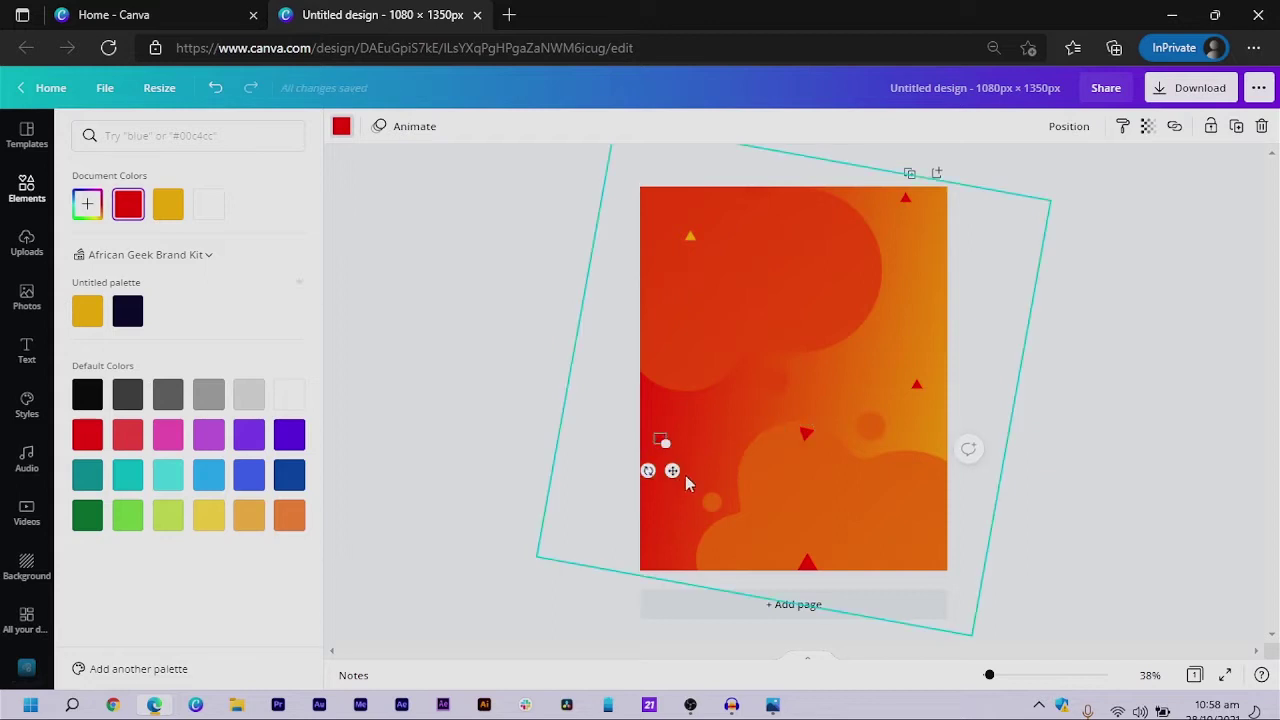
left_click_drag(608, 444, 614, 462)
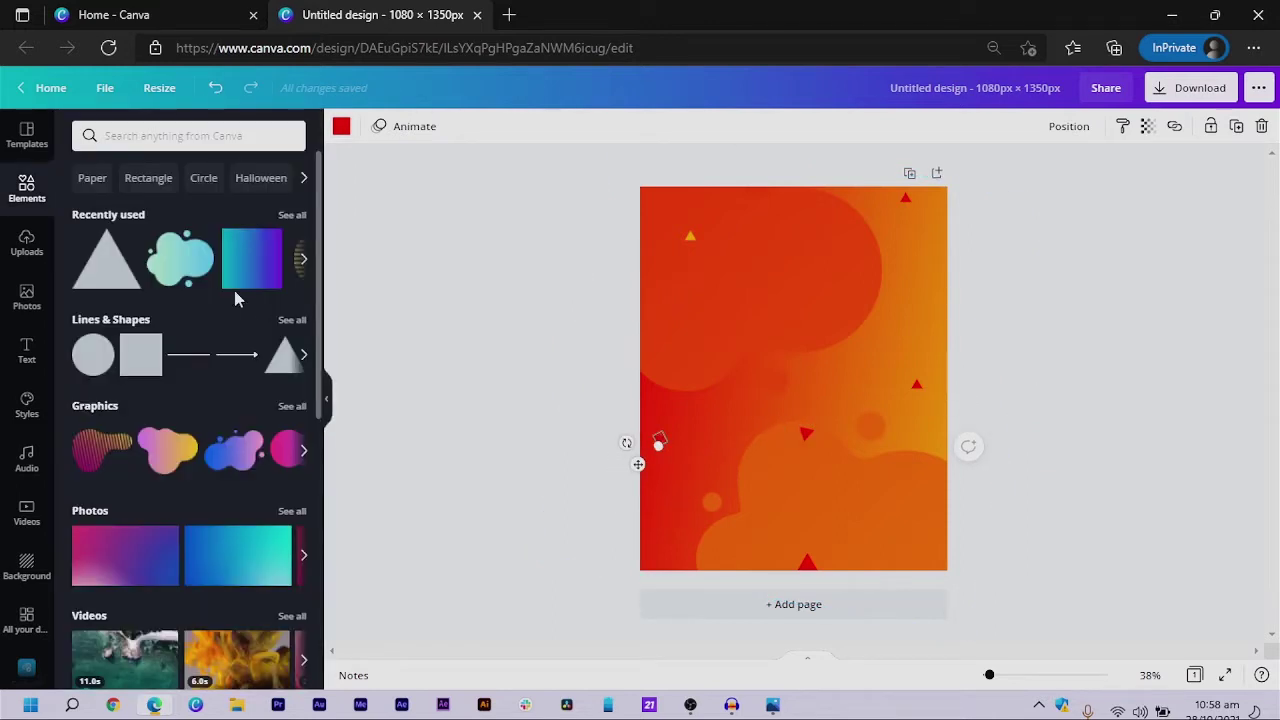
left_click(305, 262)
Search the elements for 'gold circle shape'
left_click(126, 241)
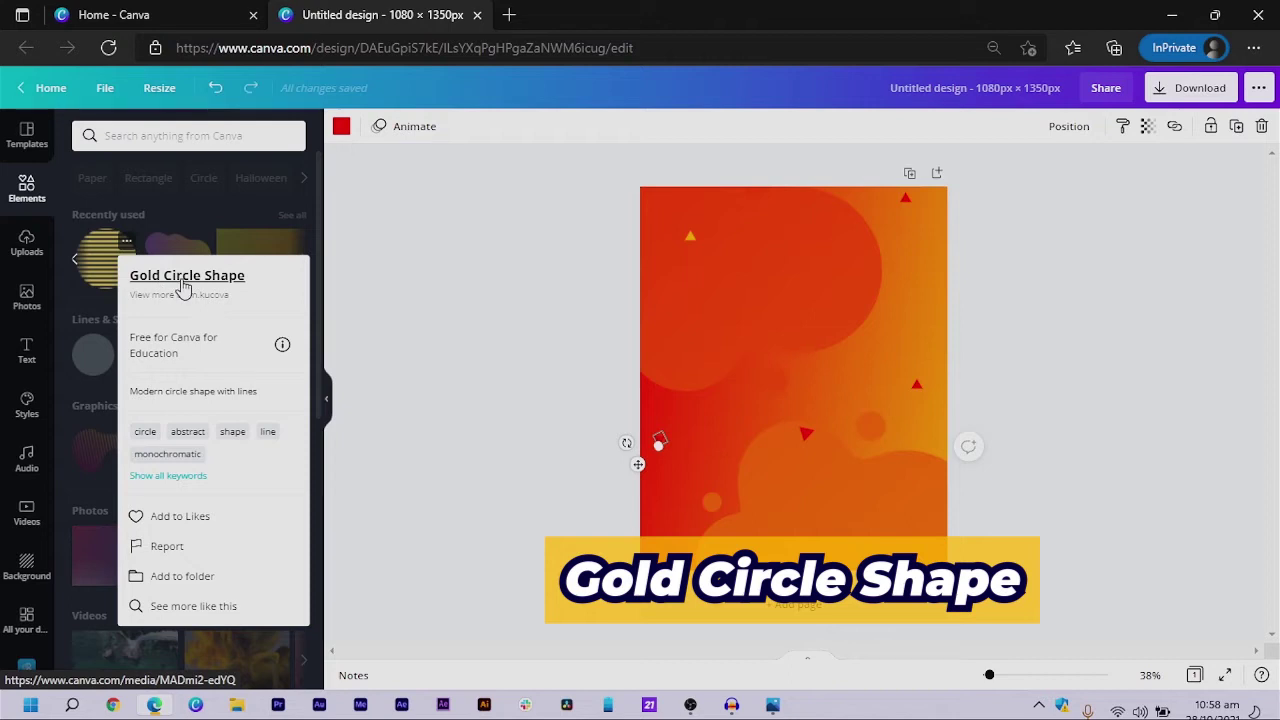
left_click(184, 138)
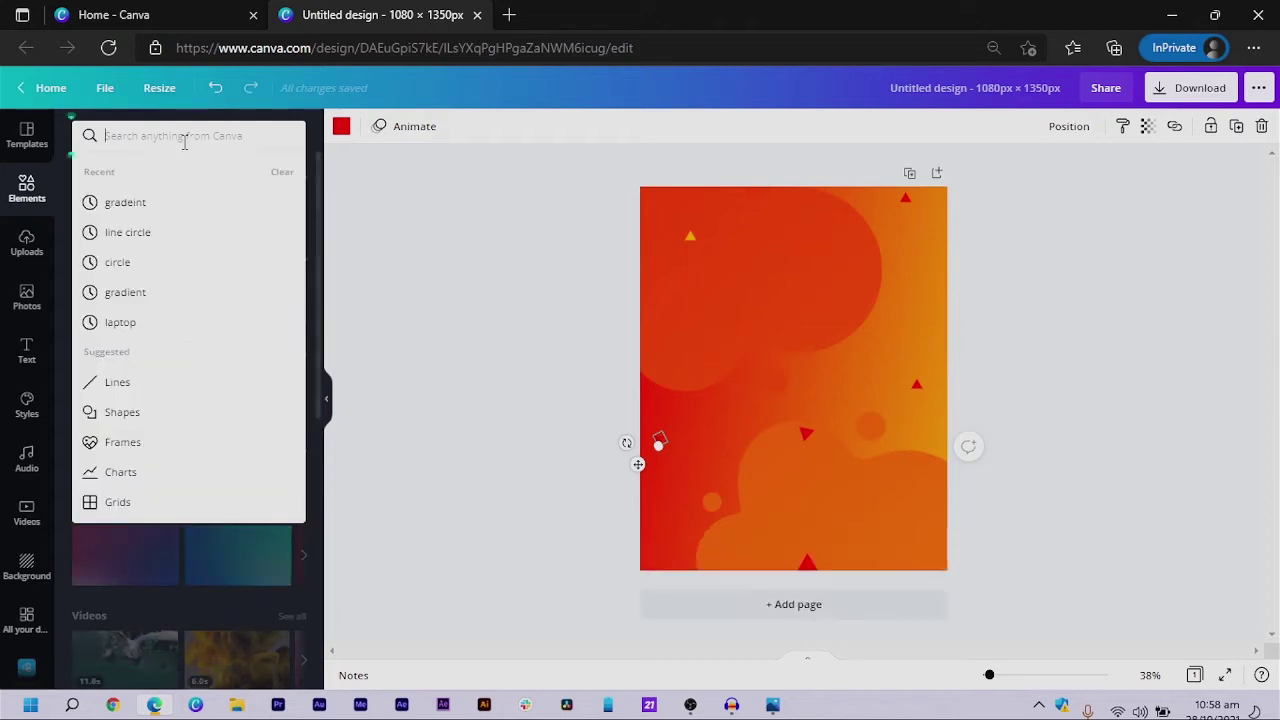
type("gold cirl")
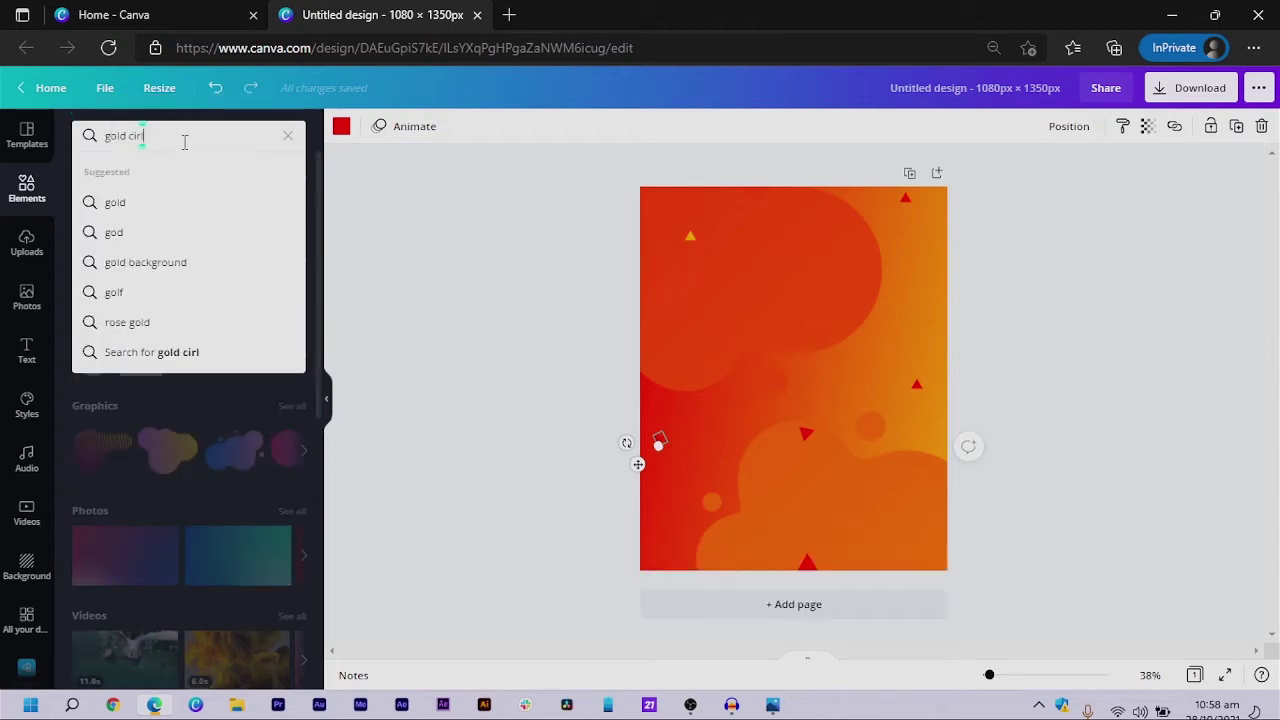
key("BackSpace")
type("circle")
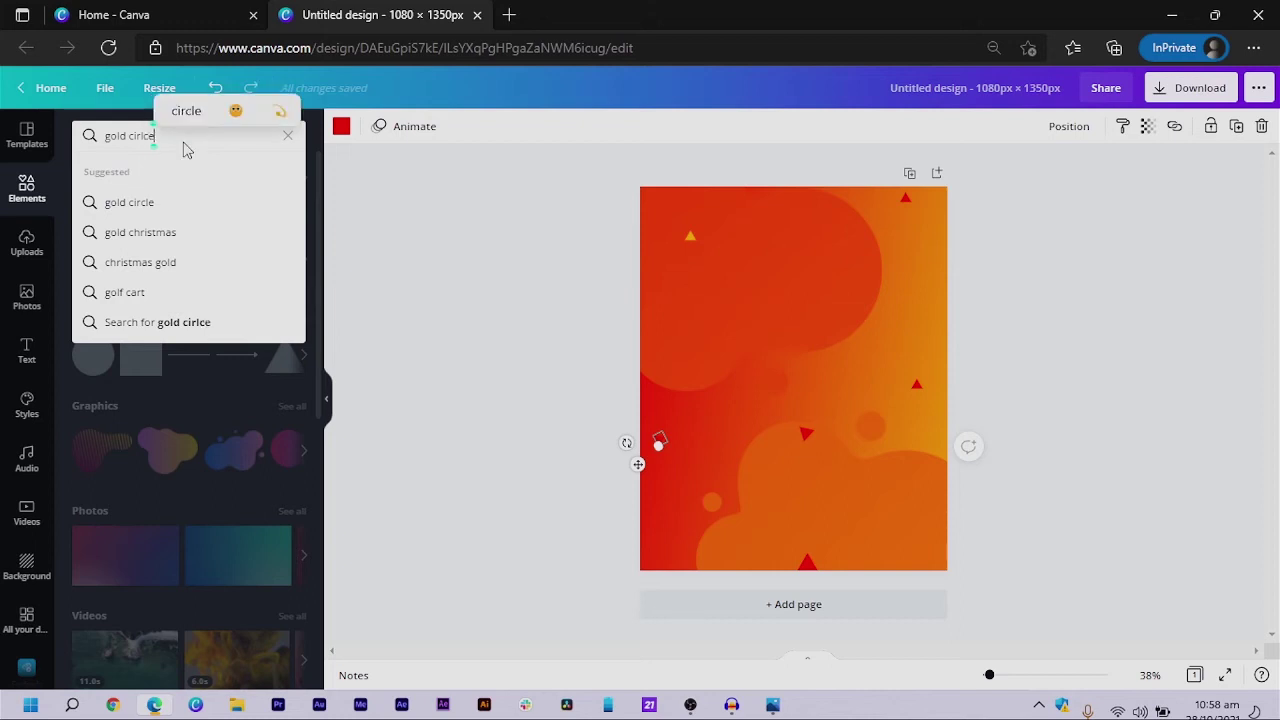
type("lce")
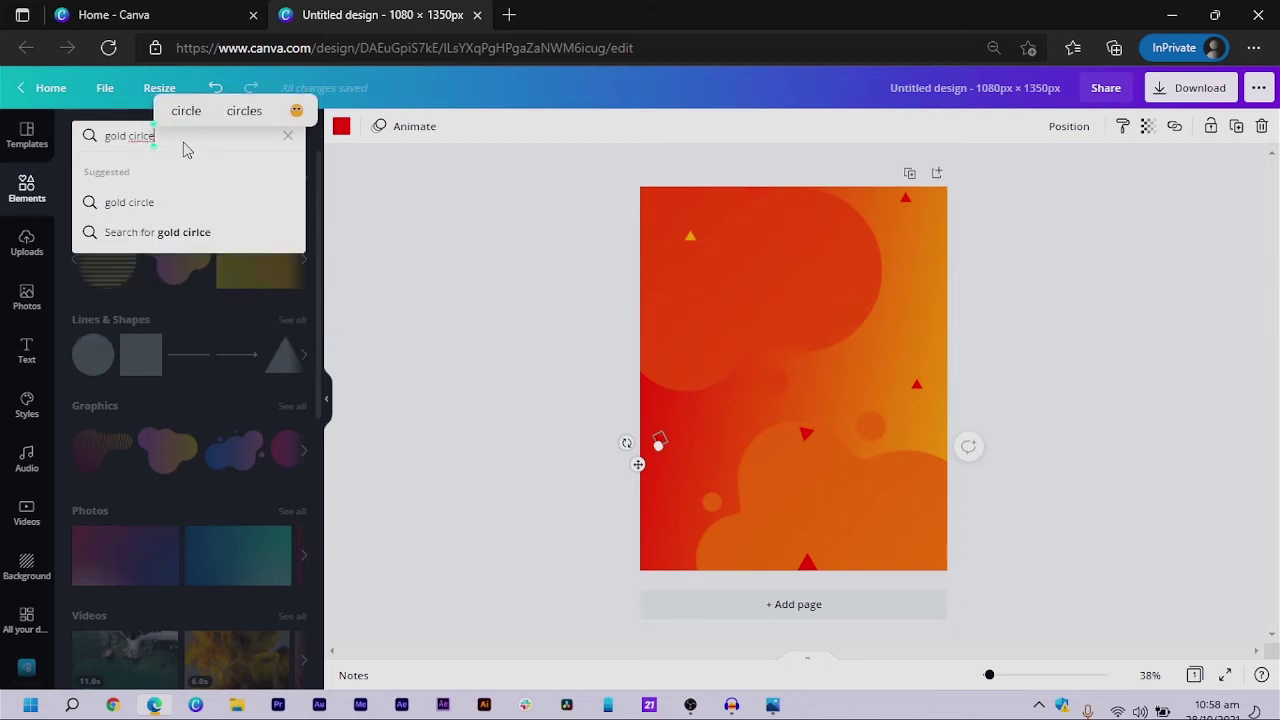
key("Up")
key("Return")
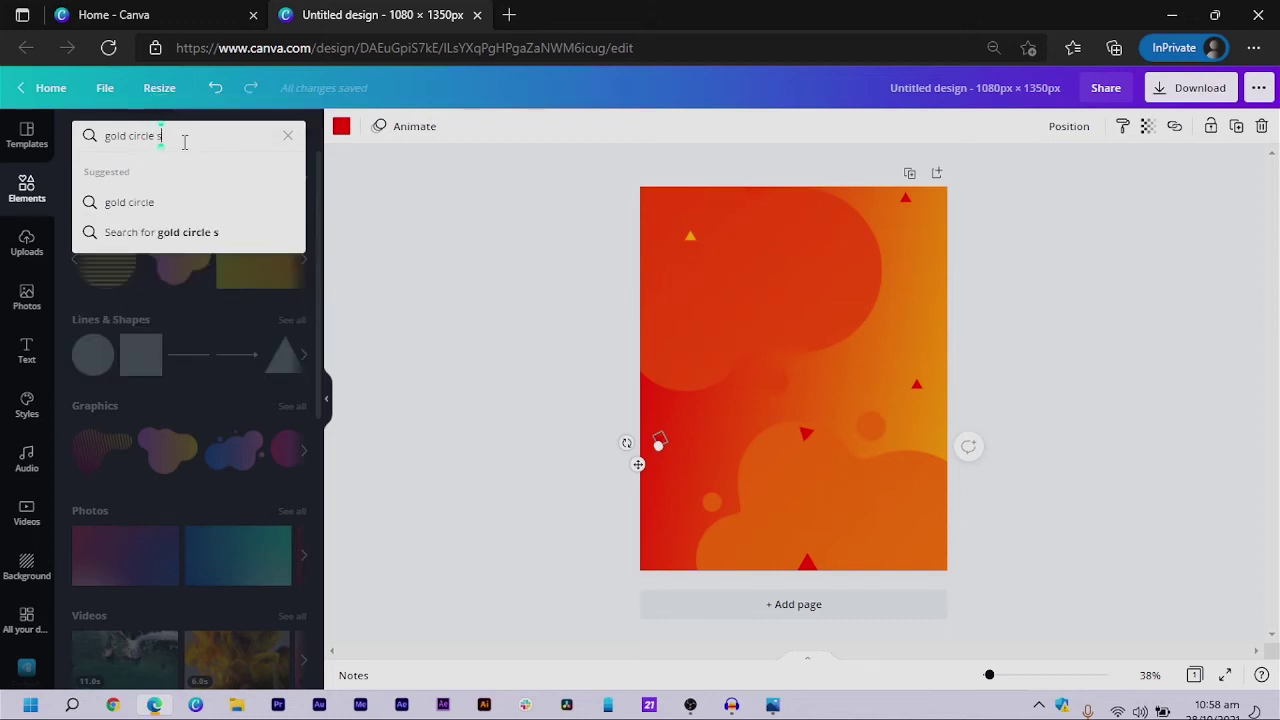
key("Return")
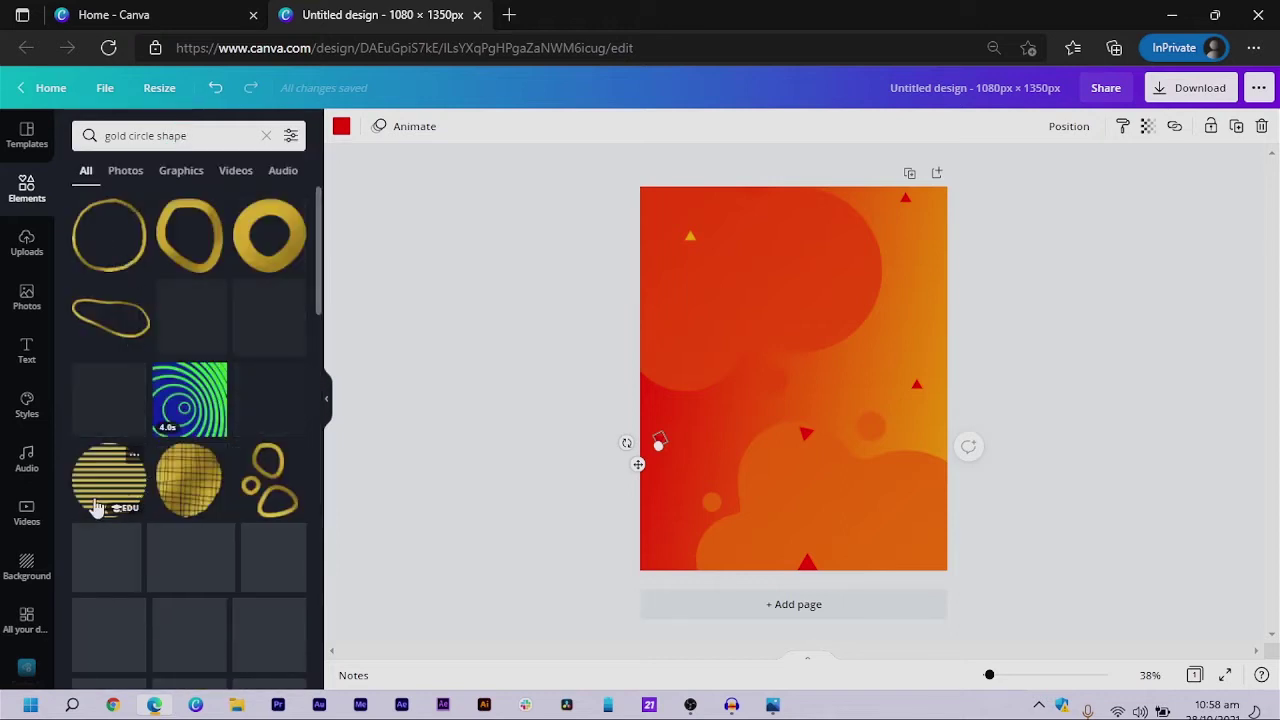
Add the striped gold circle, enlarge it to 579 × 579, and move it to the bottom-left
left_click(105, 487)
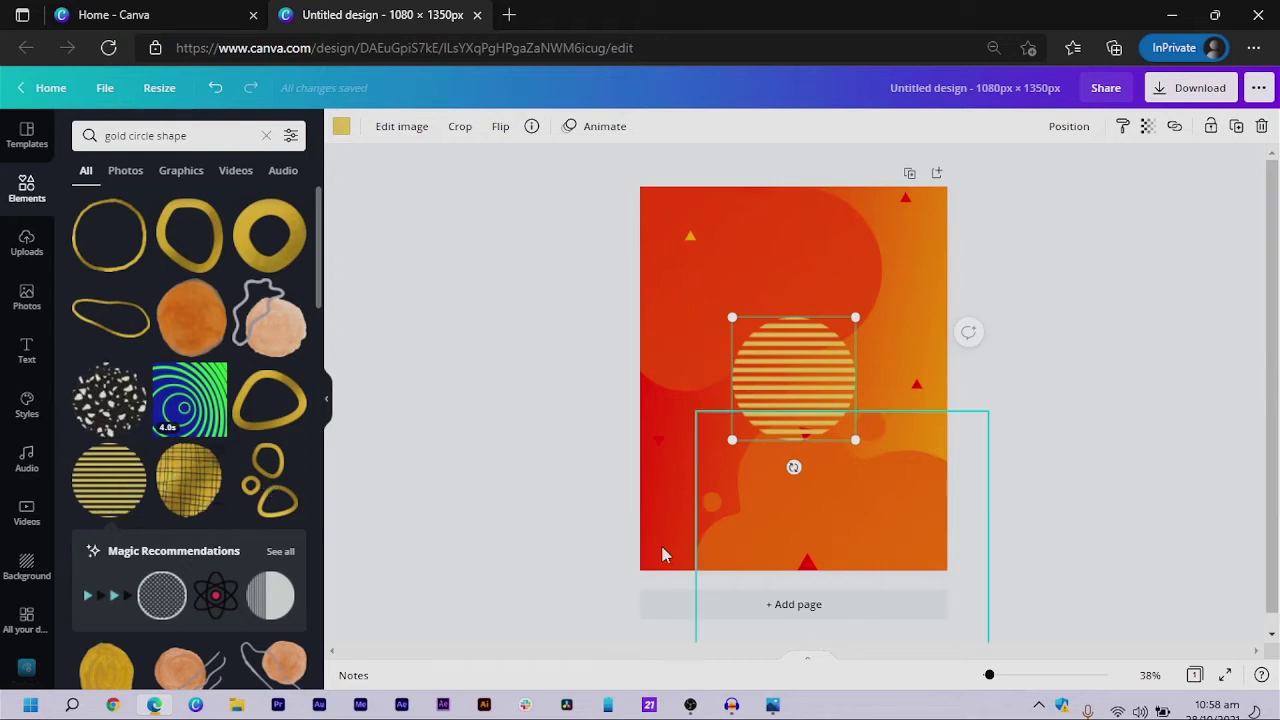
left_click_drag(731, 437, 690, 484)
left_click_drag(779, 404, 686, 533)
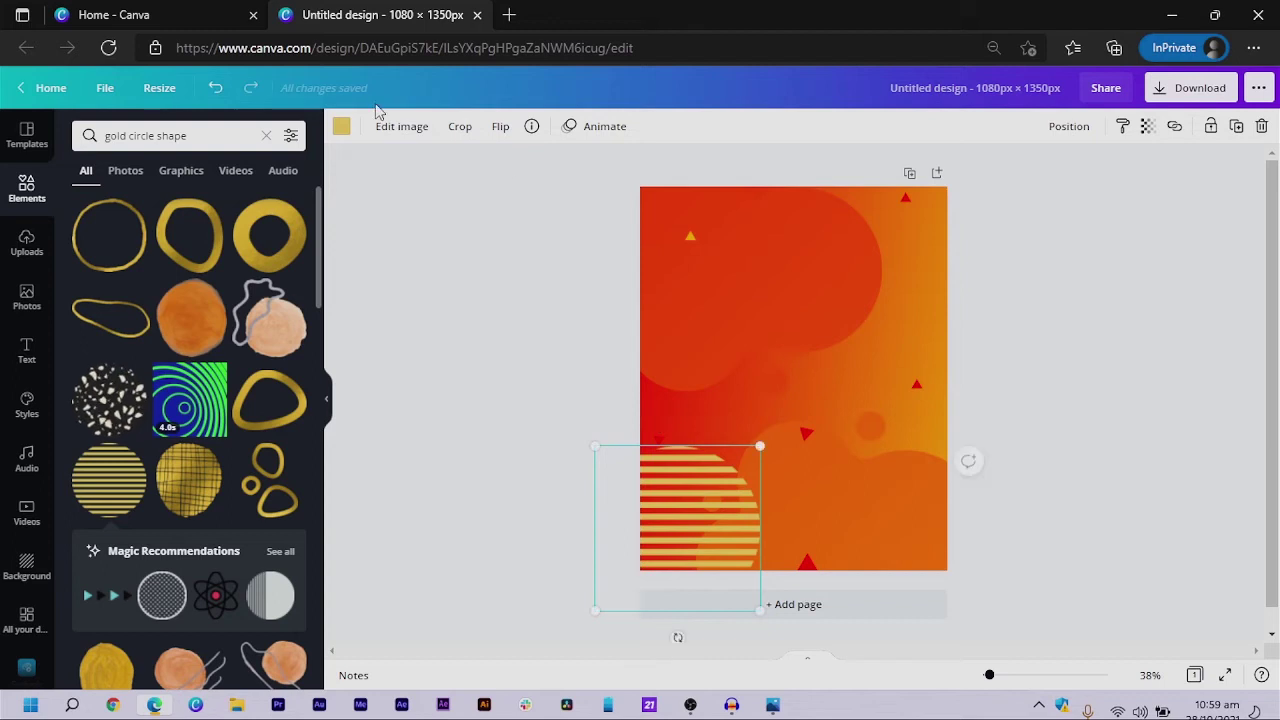
Make the circle white, rotate it -44°, set transparency 28, and duplicate it to the top-right
left_click(341, 126)
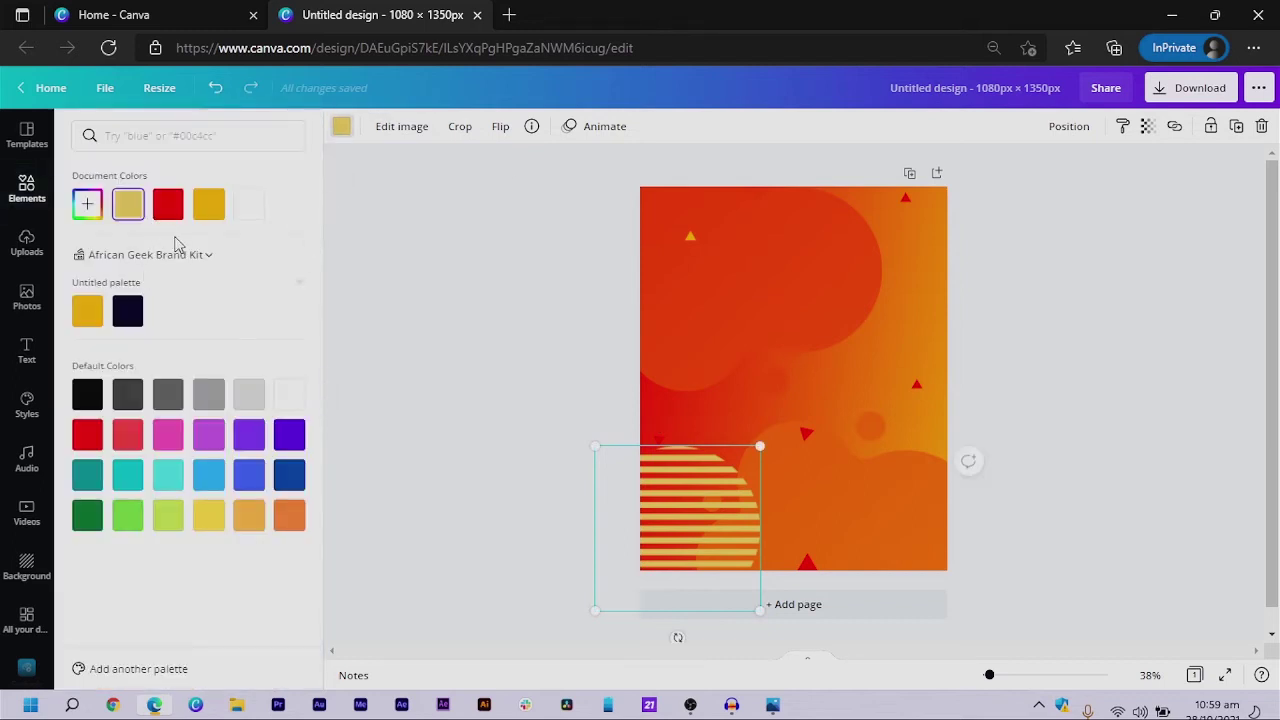
left_click(293, 399)
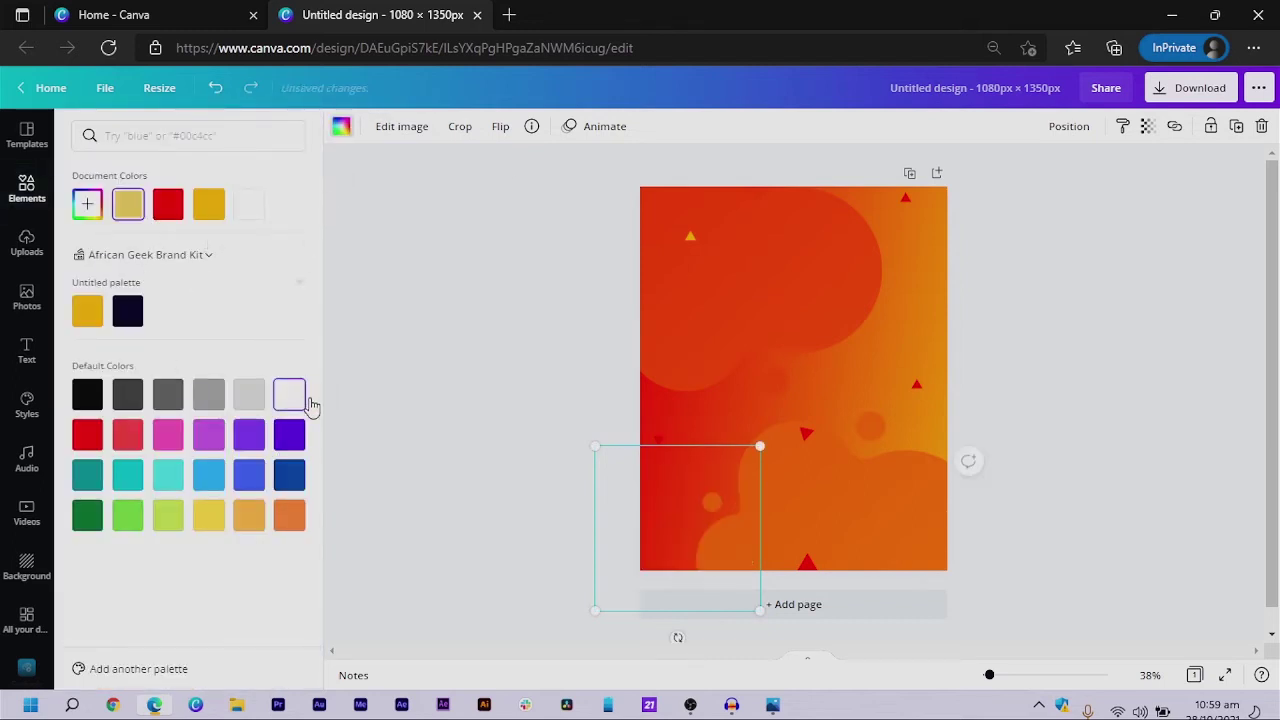
left_click_drag(677, 637, 786, 645)
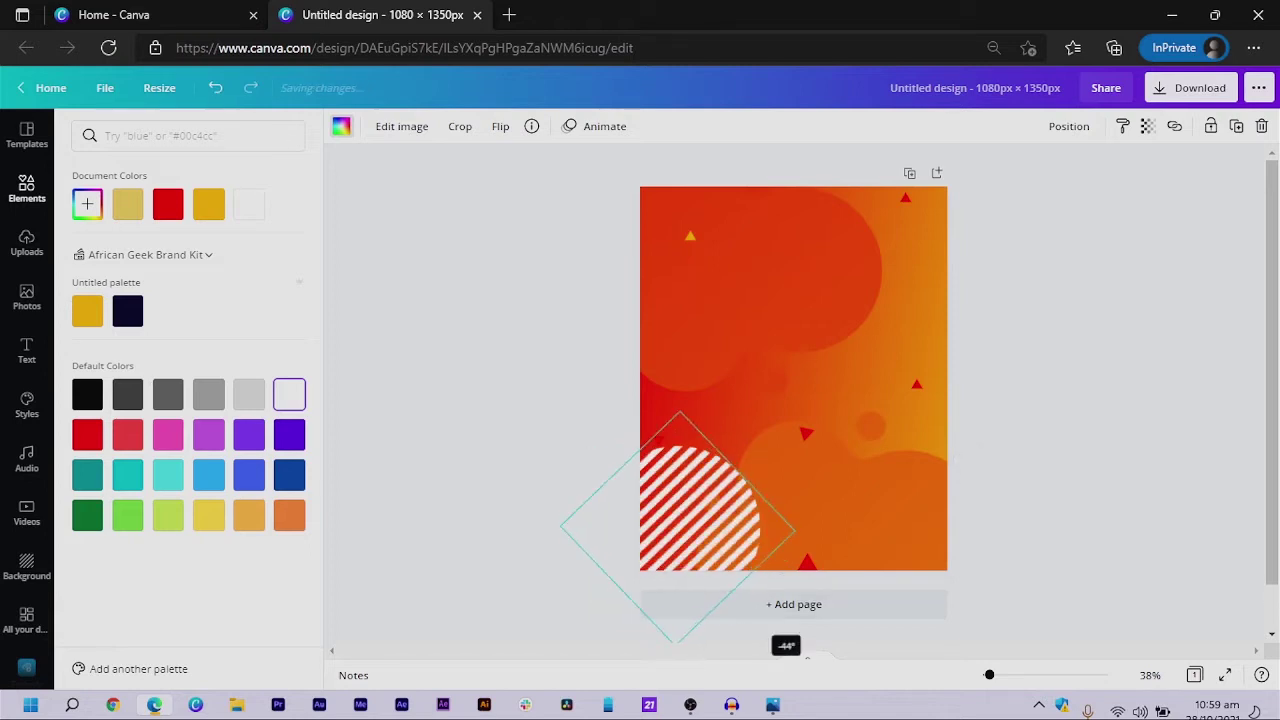
left_click(1147, 127)
left_click_drag(1083, 175, 1033, 172)
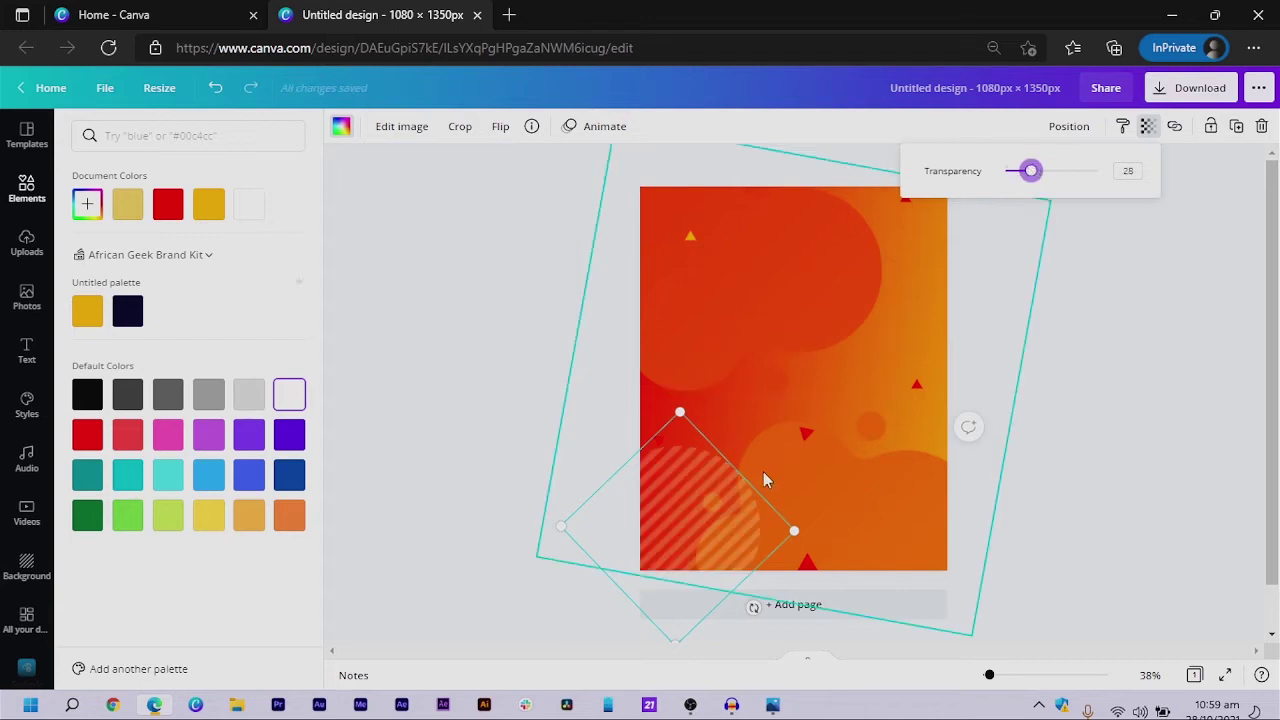
left_click(685, 553)
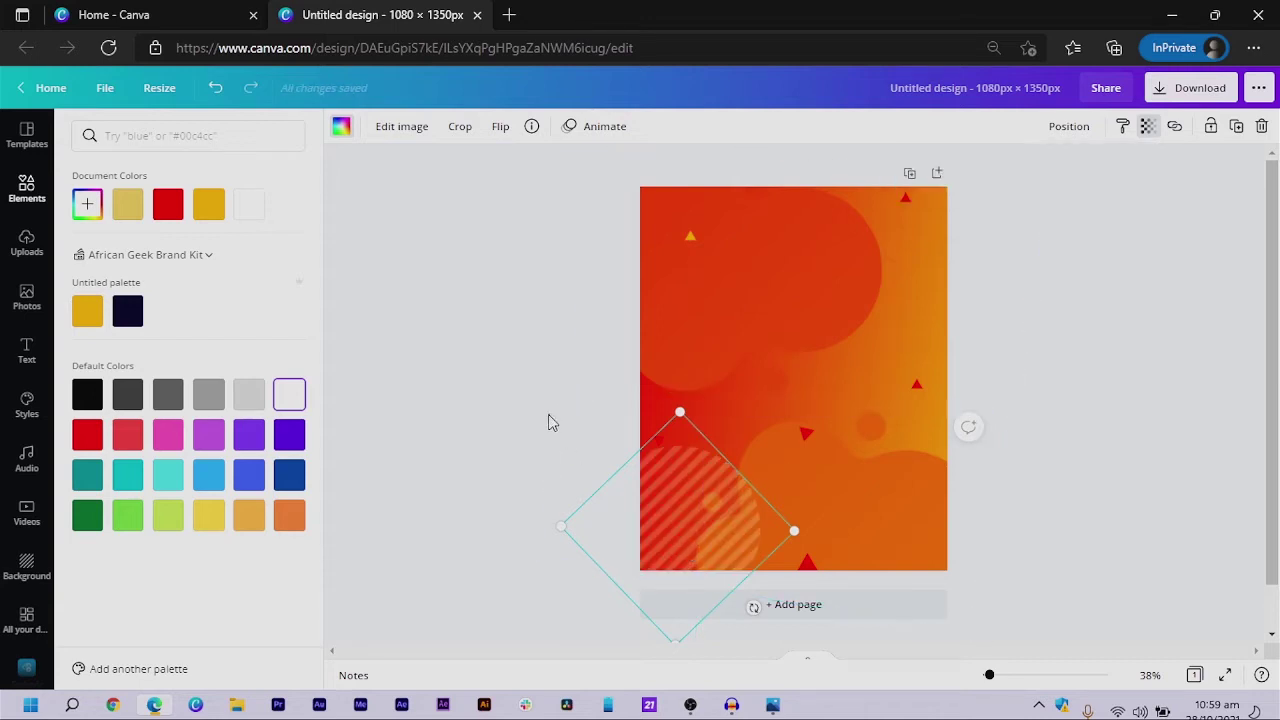
key("ctrl+d")
left_click_drag(686, 414, 820, 271)
Deselect the circle copy and insert a 'Your paragraph text' box at the poster's centre
left_click(1080, 306)
left_click(1086, 307)
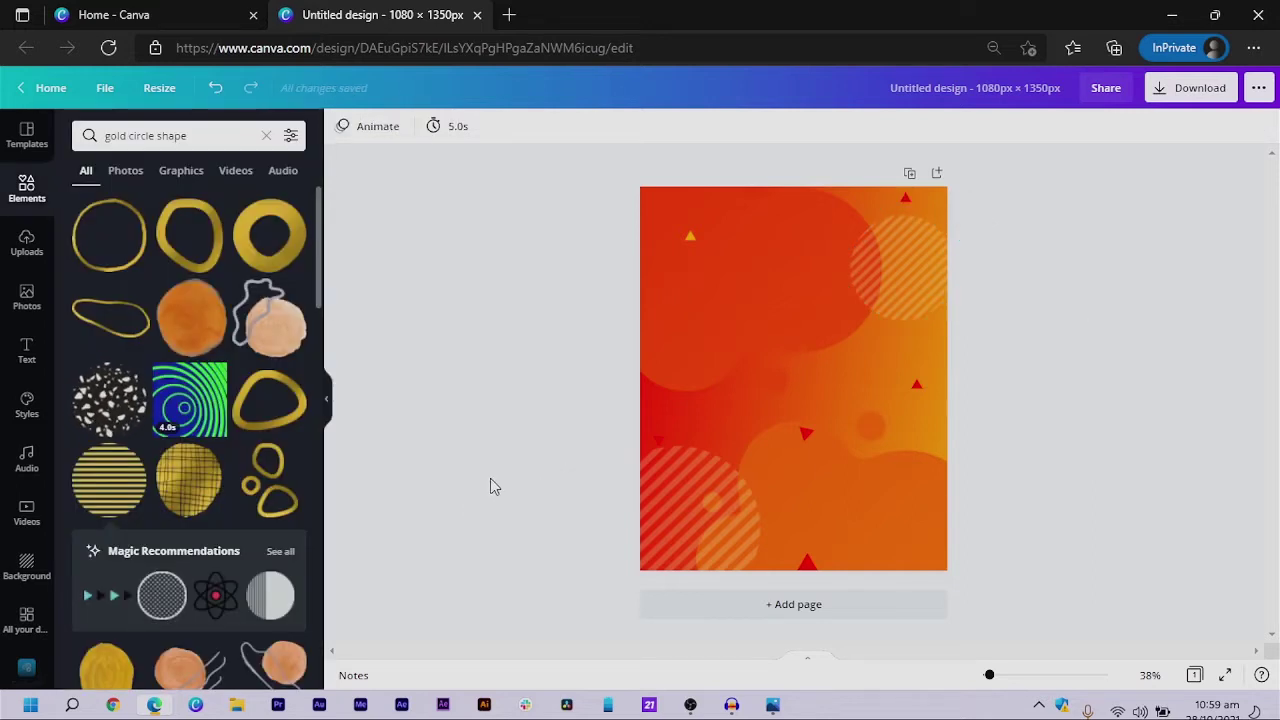
left_click_drag(590, 149, 812, 371)
key("t")
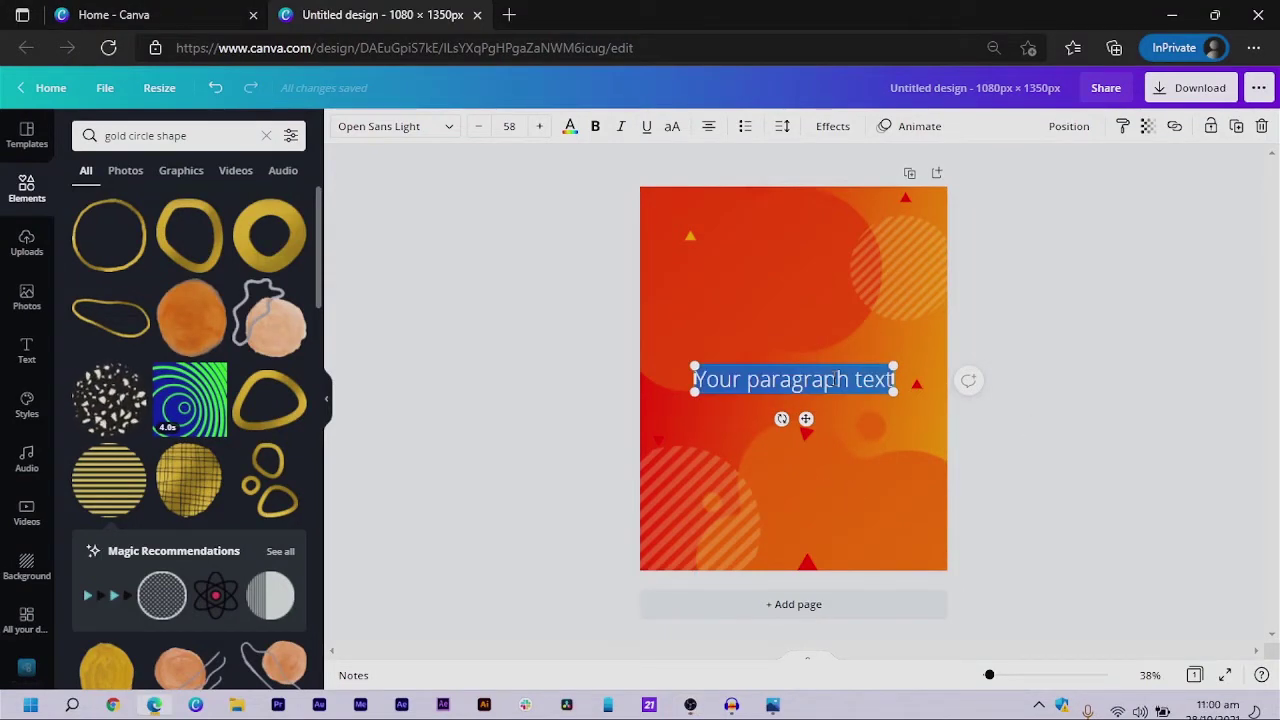
Replace the placeholder with 'BLACK FRIDAY', then delete FRIDAY so only BLACK remains selected
key("BackSpace")
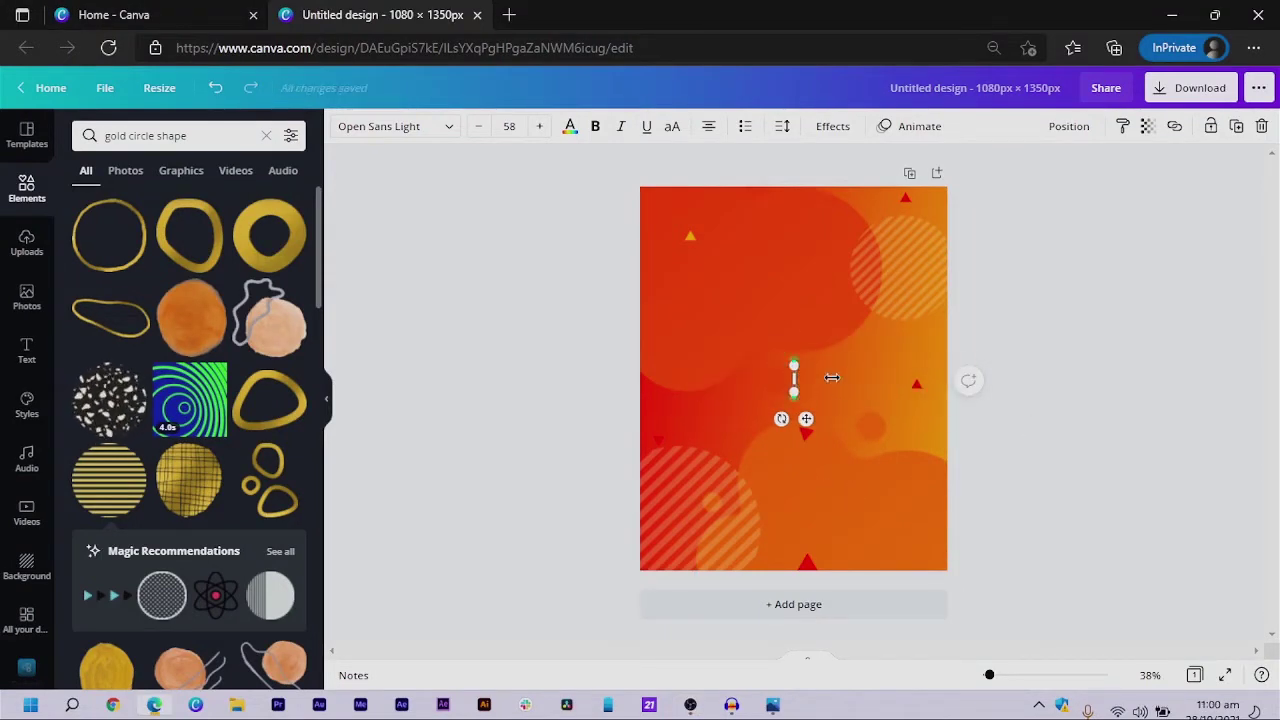
type("BLACK FRIDAY")
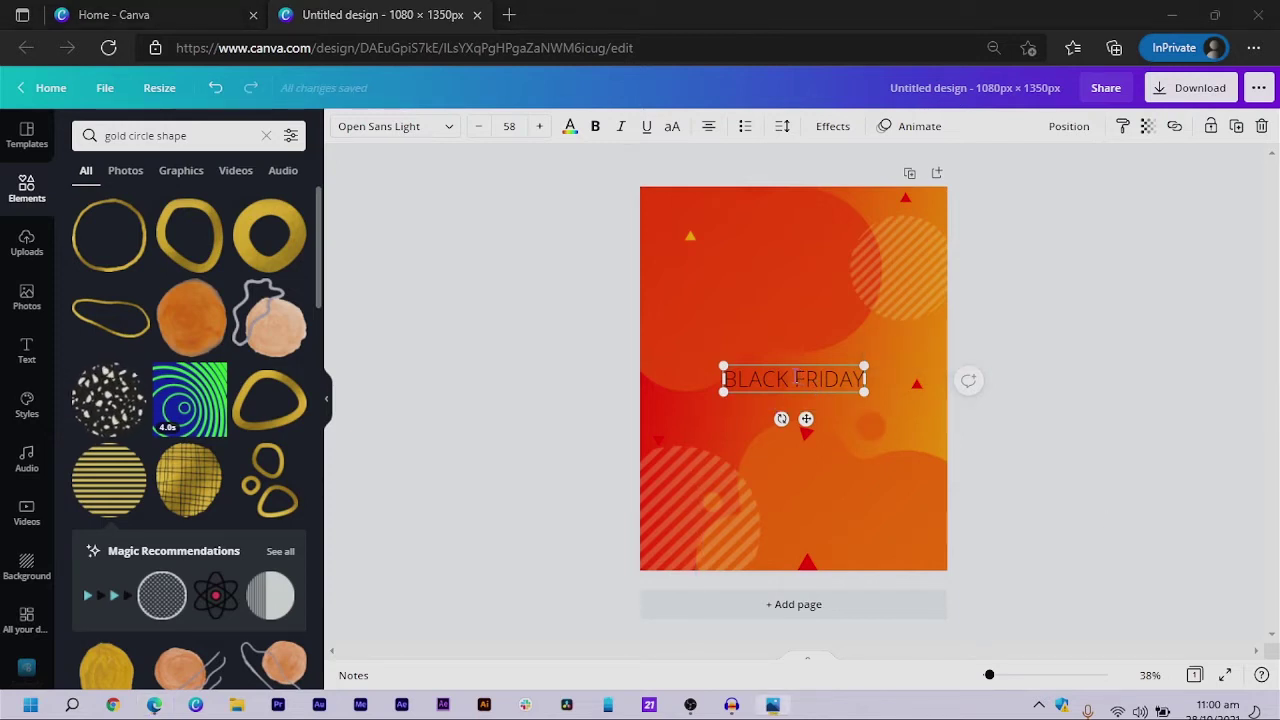
key("ctrl+shift+Left")
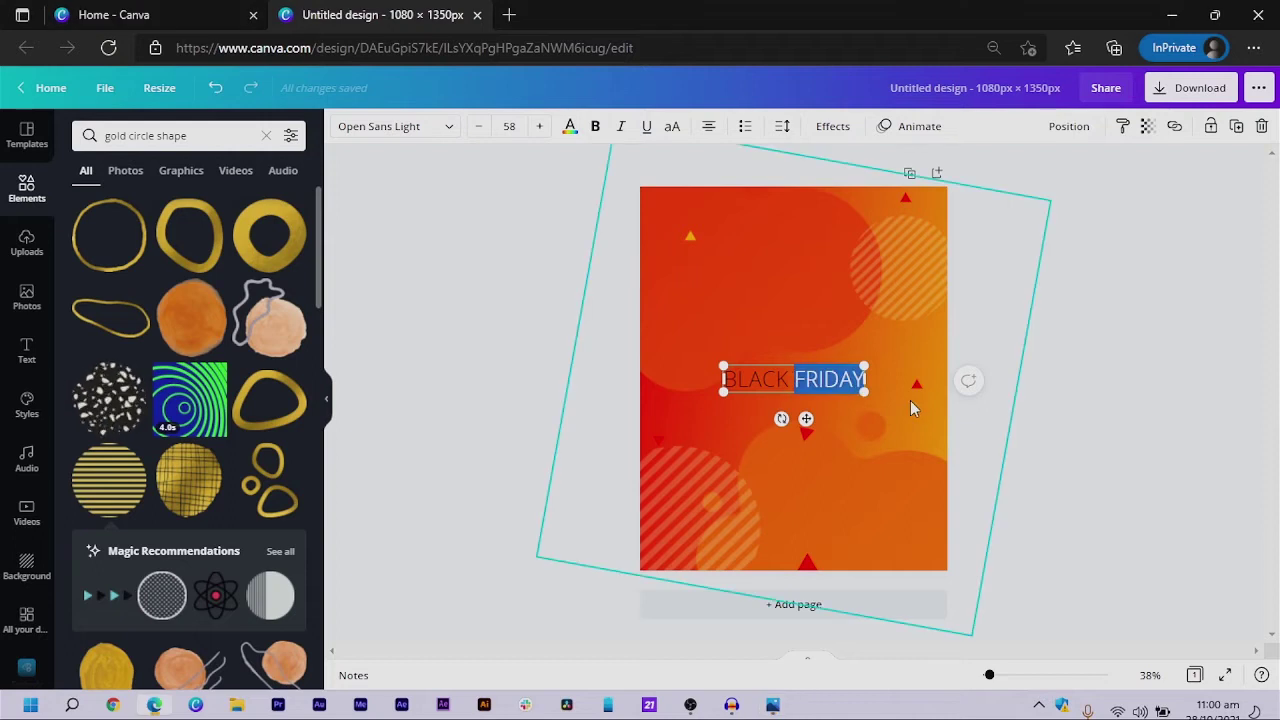
key("BackSpace")
key("ctrl+a")
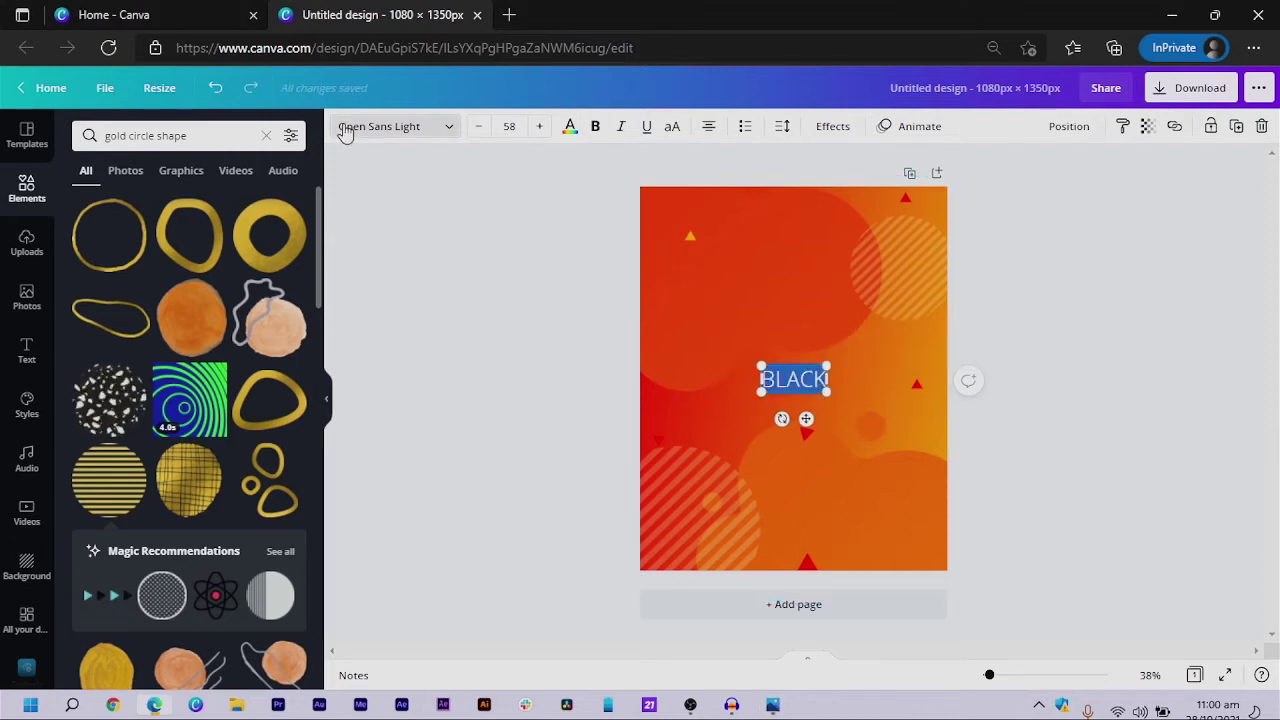
Apply the League Spartan font to BLACK and enlarge it to size 195 across the page
left_click(389, 128)
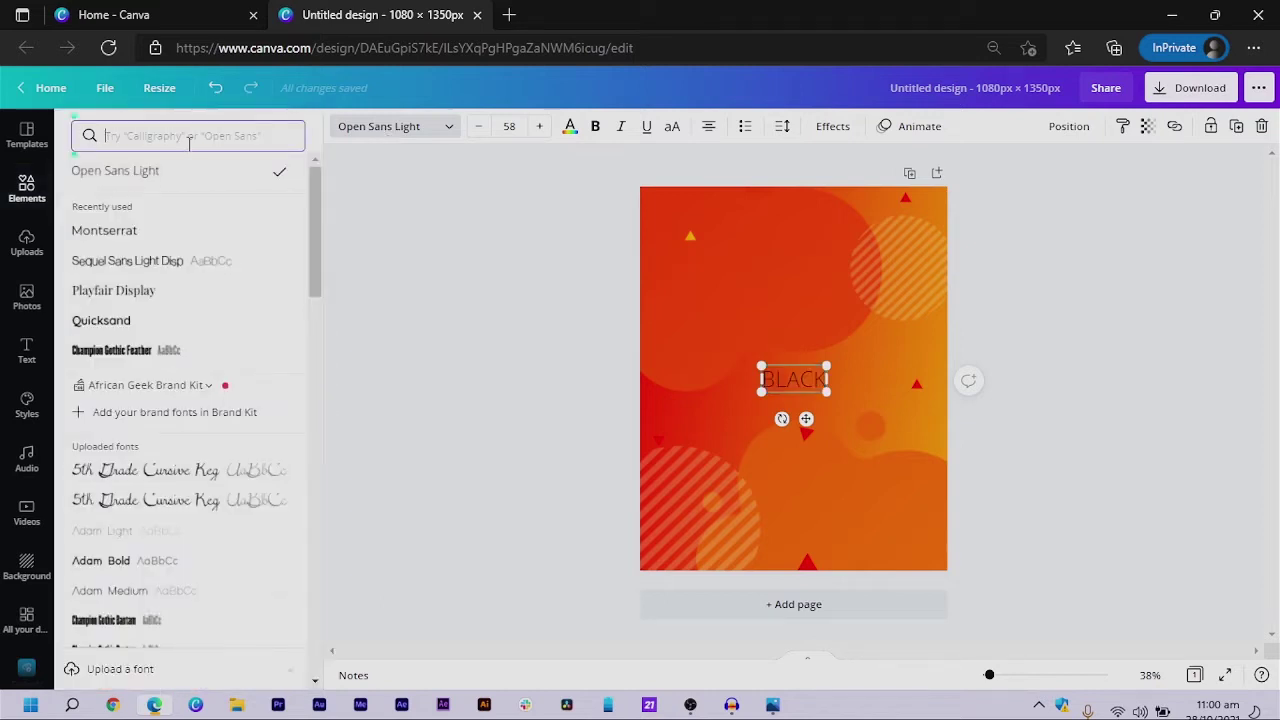
left_click(189, 140)
type("LEAGUE")
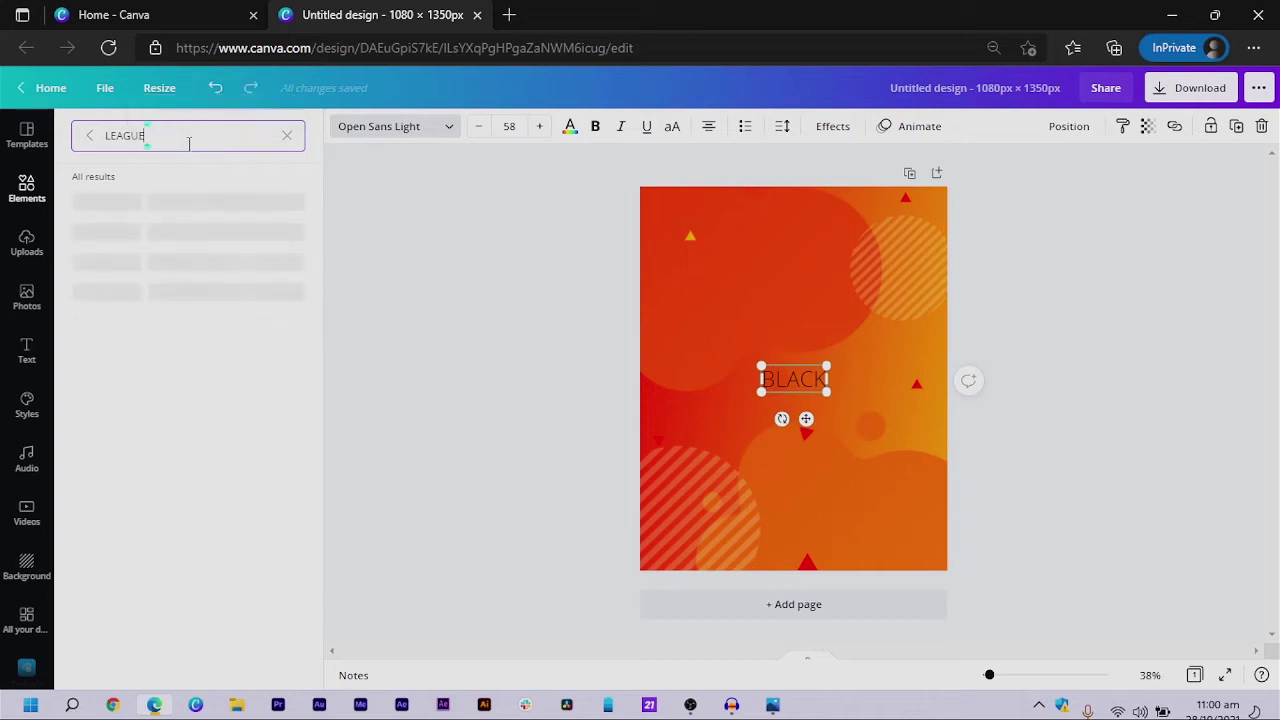
type(" SPAR")
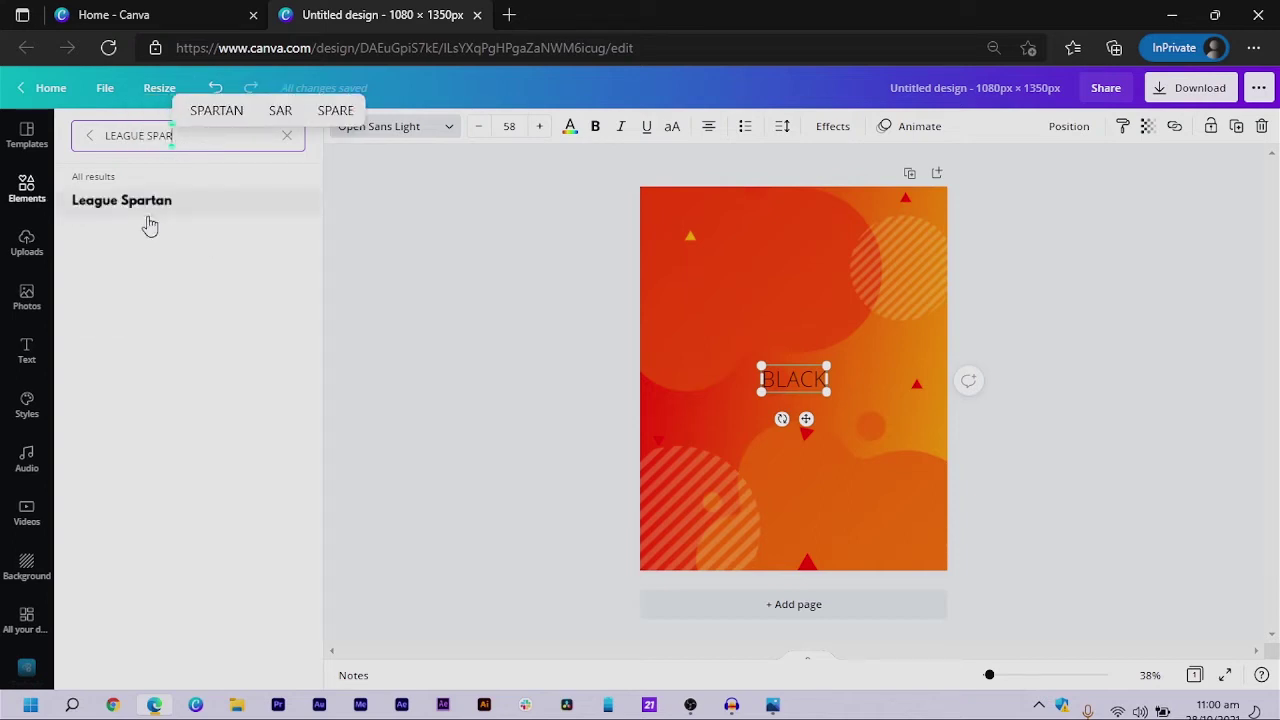
left_click(133, 206)
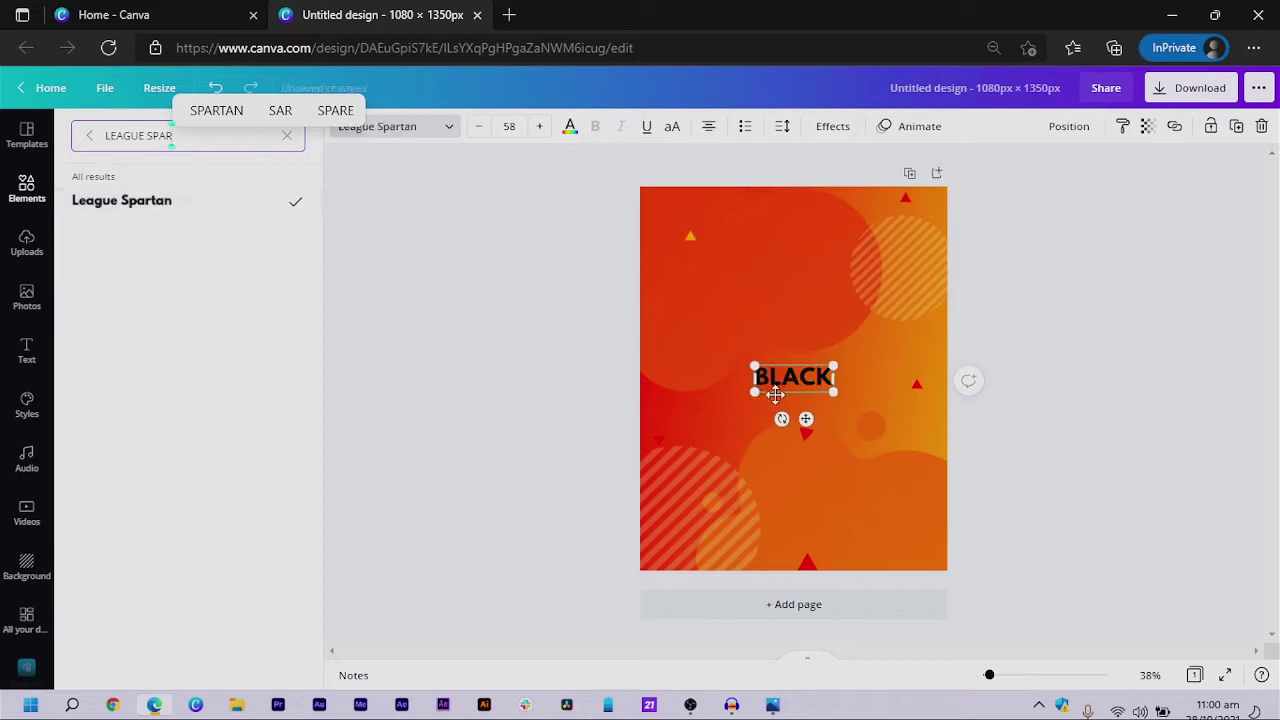
left_click_drag(735, 411, 689, 511)
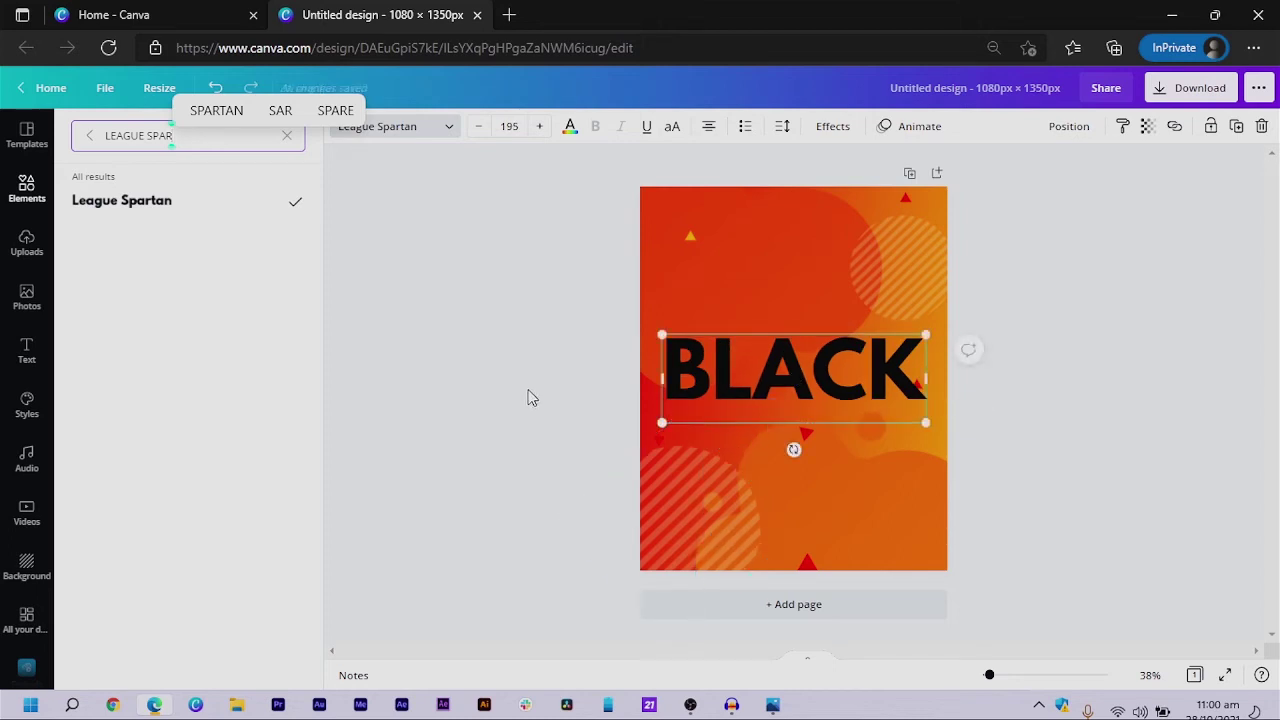
key("Escape")
key("Escape")
Move the BLACK text higher up the poster
left_click(812, 390)
left_click_drag(812, 390, 835, 314)
left_click(1068, 127)
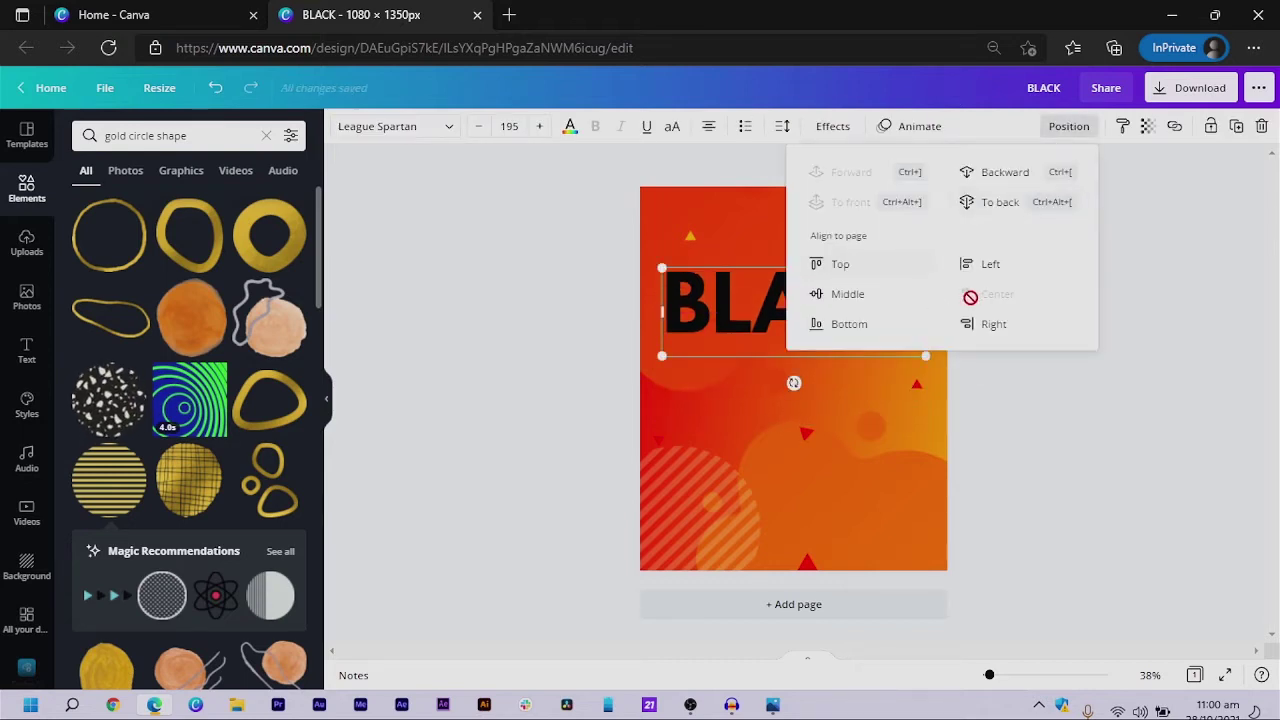
left_click(782, 340)
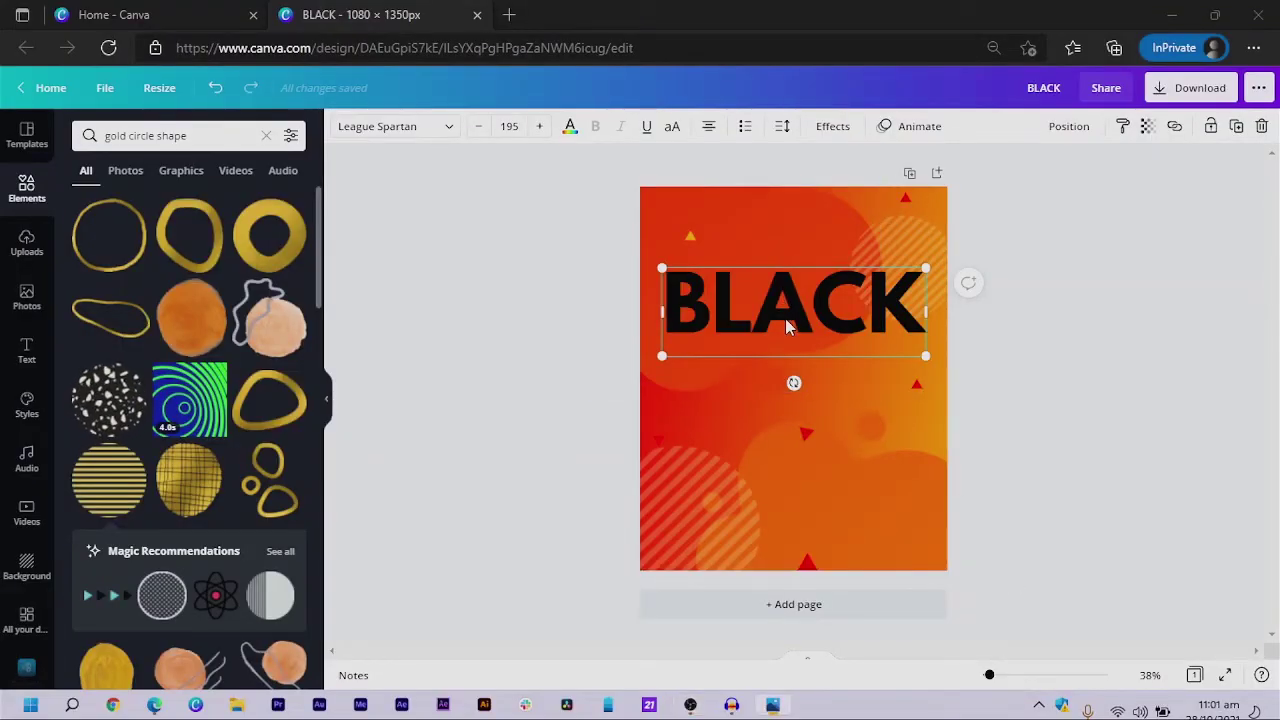
Duplicate BLACK twice beneath the original and retype the bottom copy as FRIDAY
key("ctrl+d")
left_click_drag(823, 309, 810, 428)
key("ctrl+d")
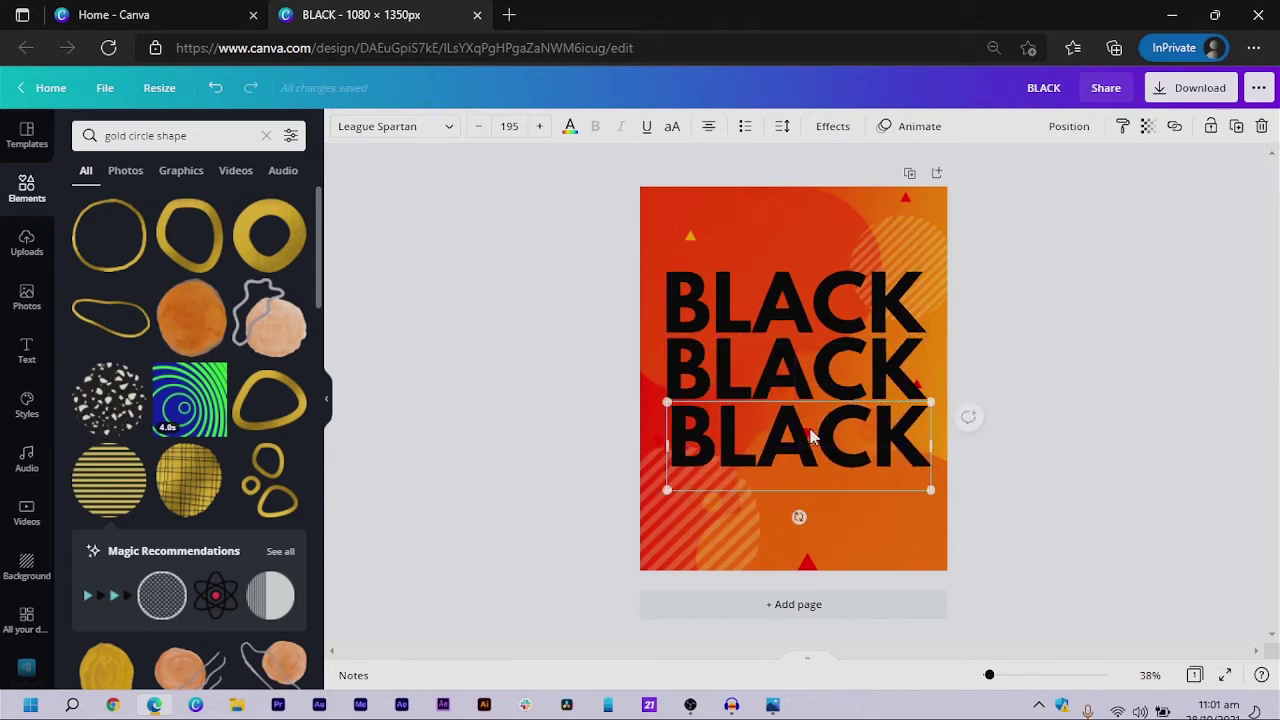
double_click(811, 432)
type("FRI")
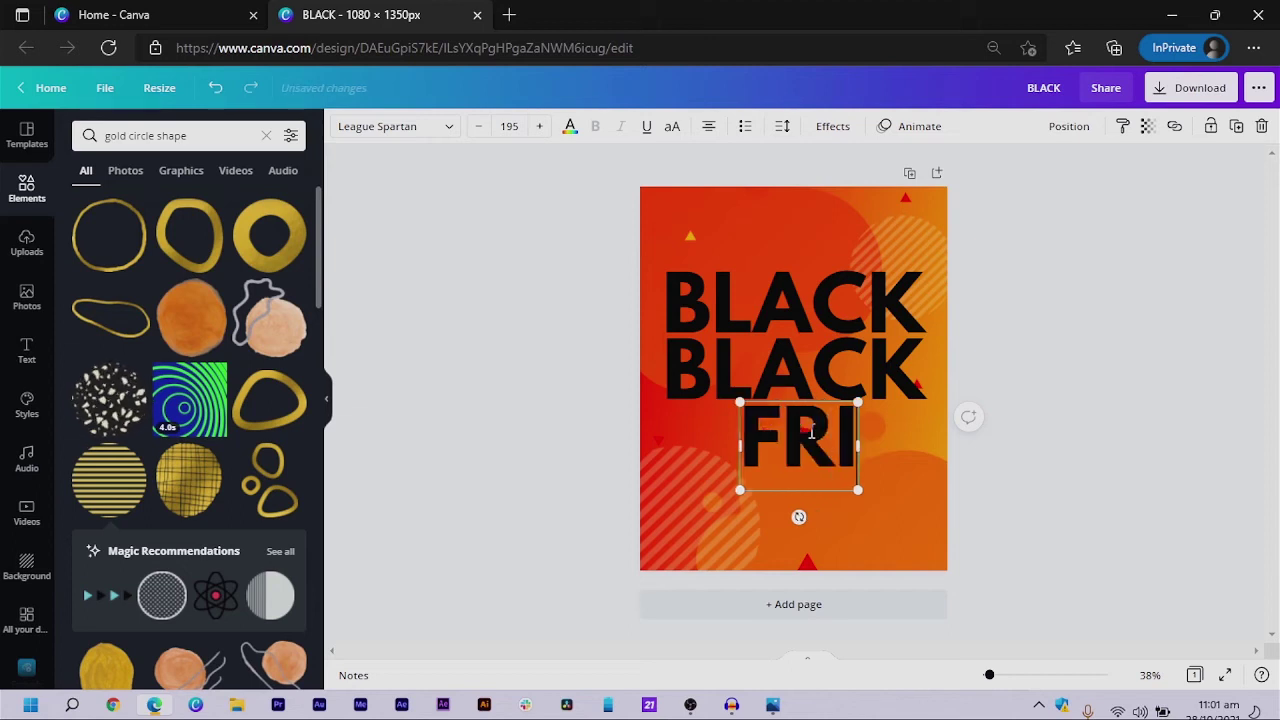
type("DAY")
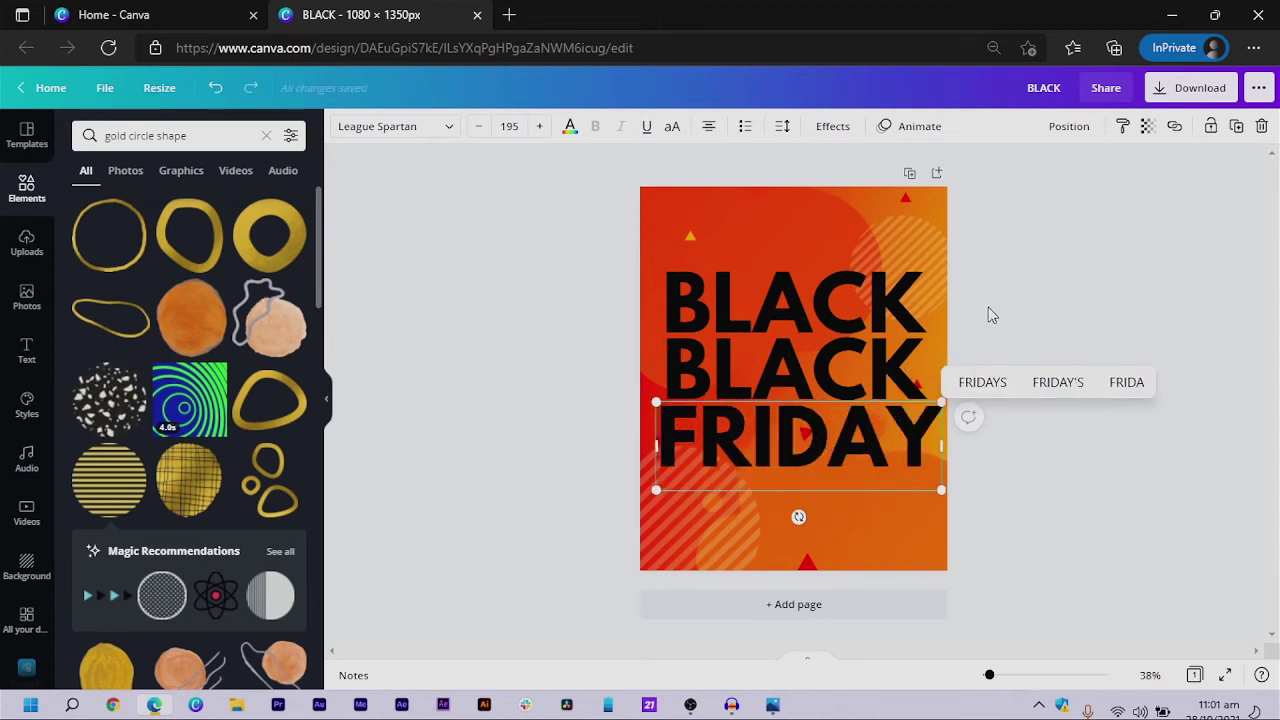
left_click(1211, 328)
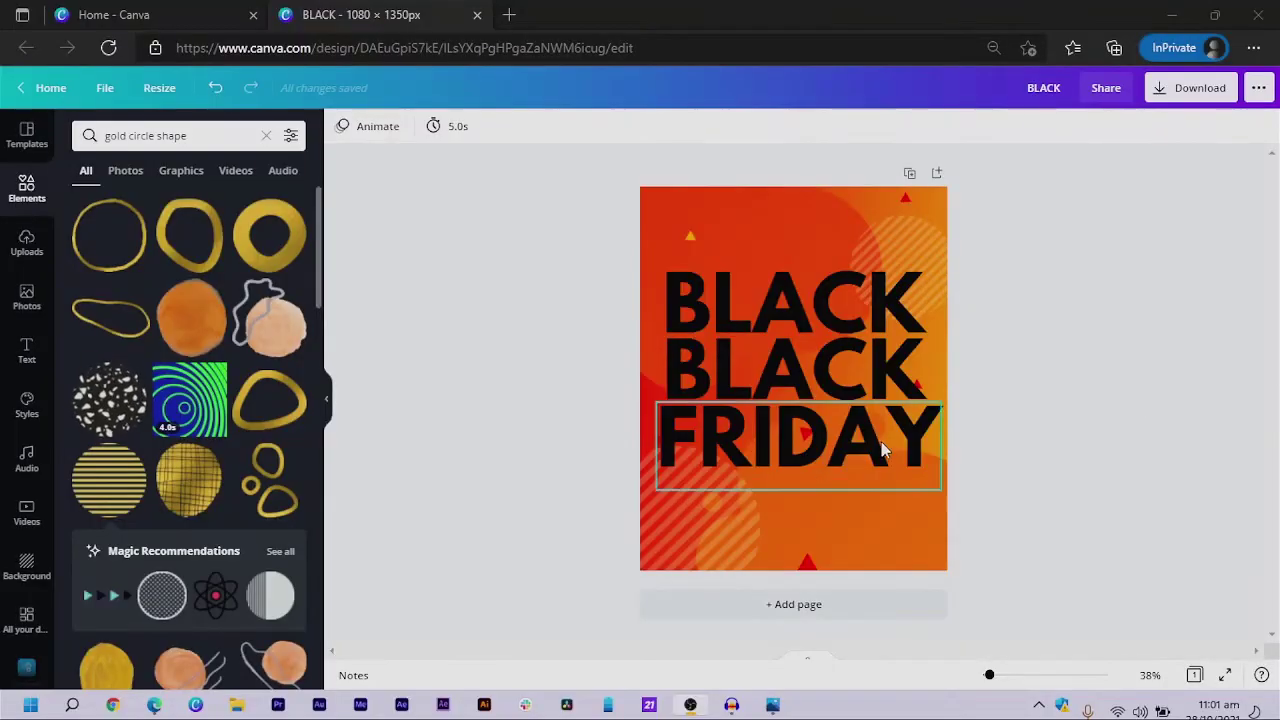
left_click(783, 311)
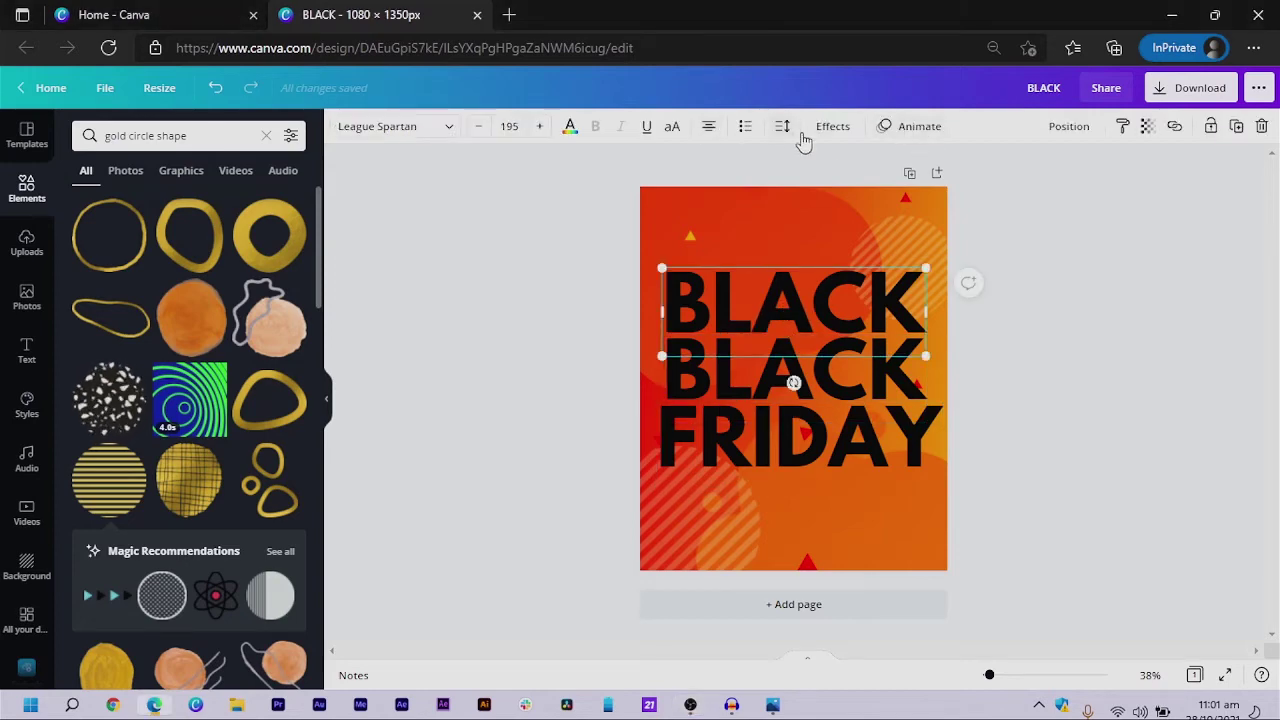
Apply the Hollow effect to the top BLACK and lower its thickness to 32
left_click(835, 129)
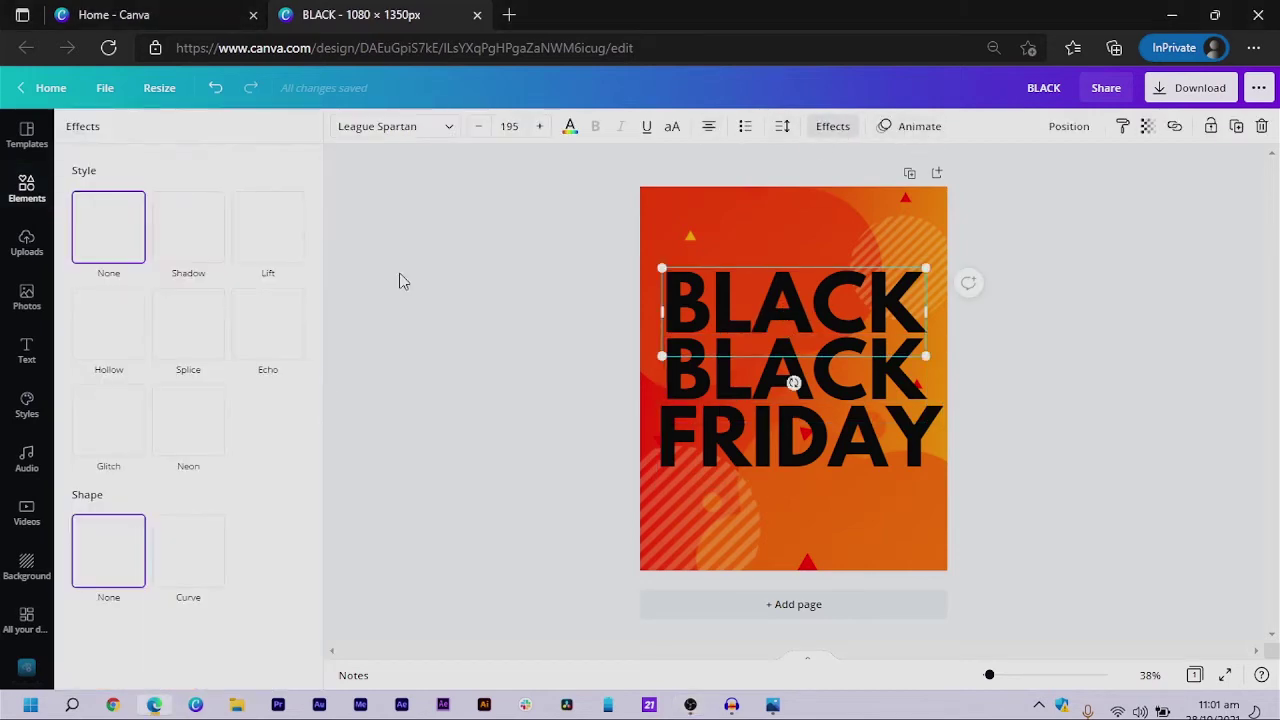
left_click(107, 339)
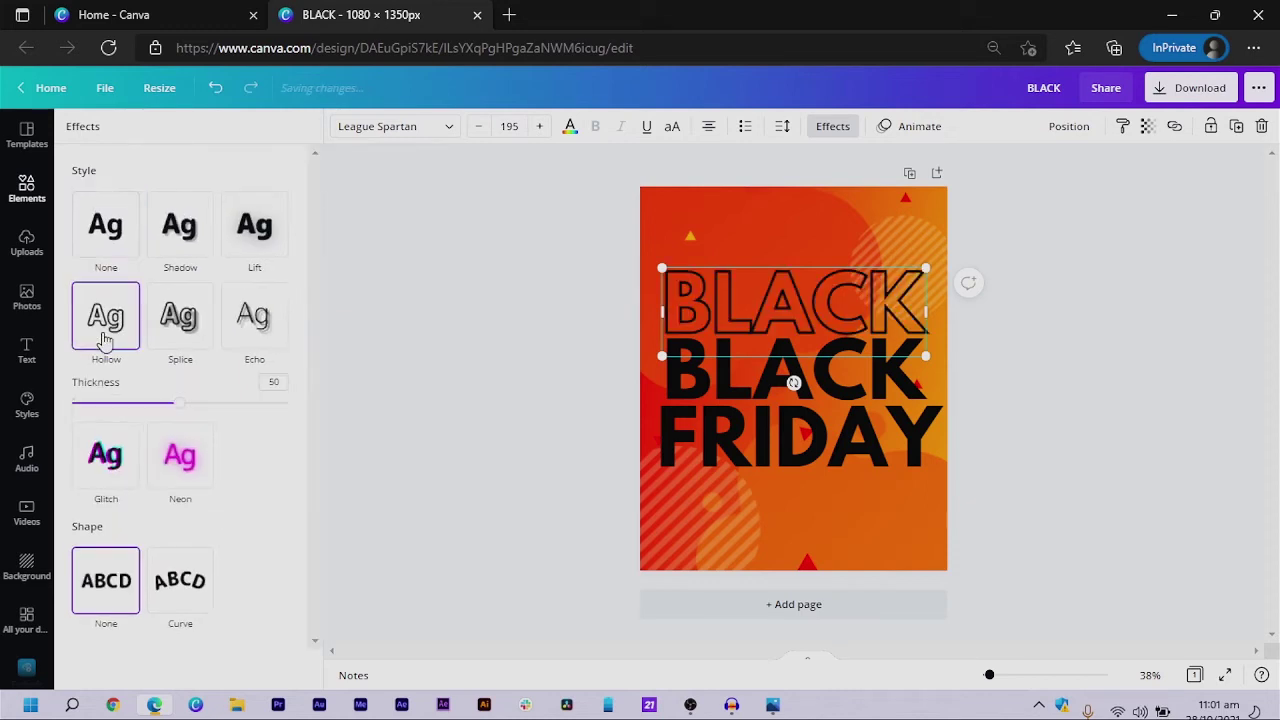
left_click(415, 366)
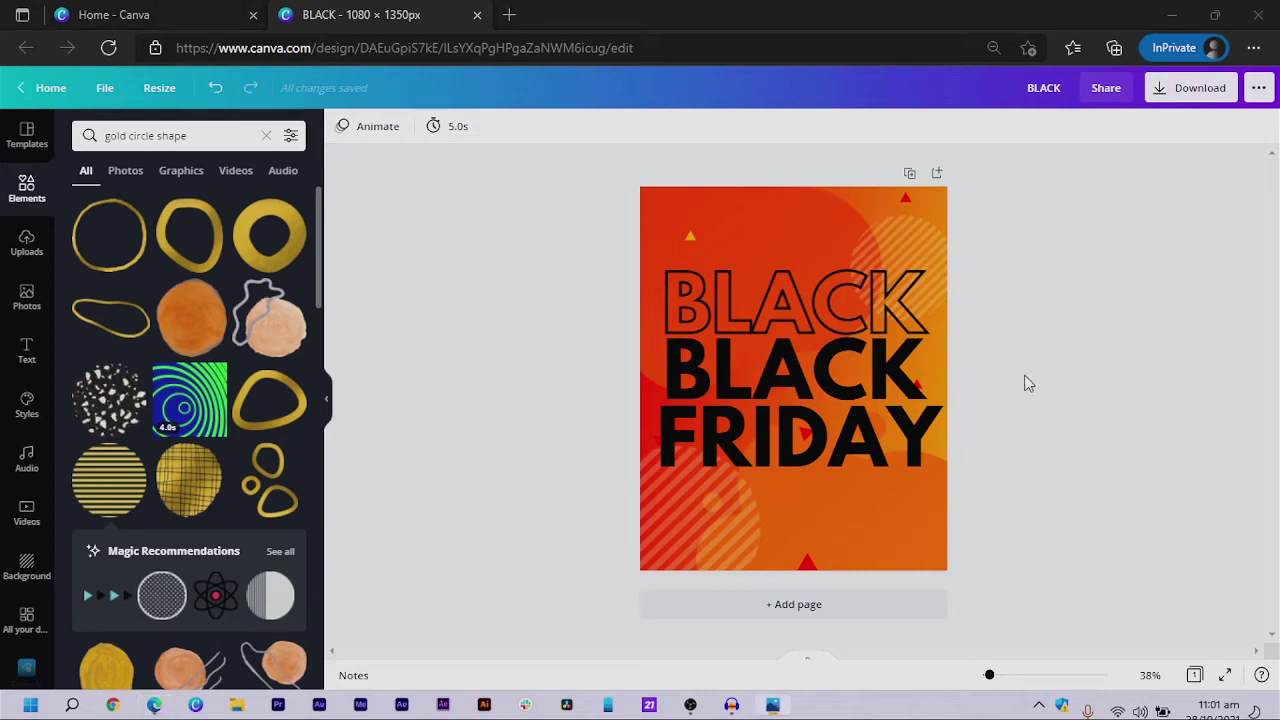
left_click(752, 282)
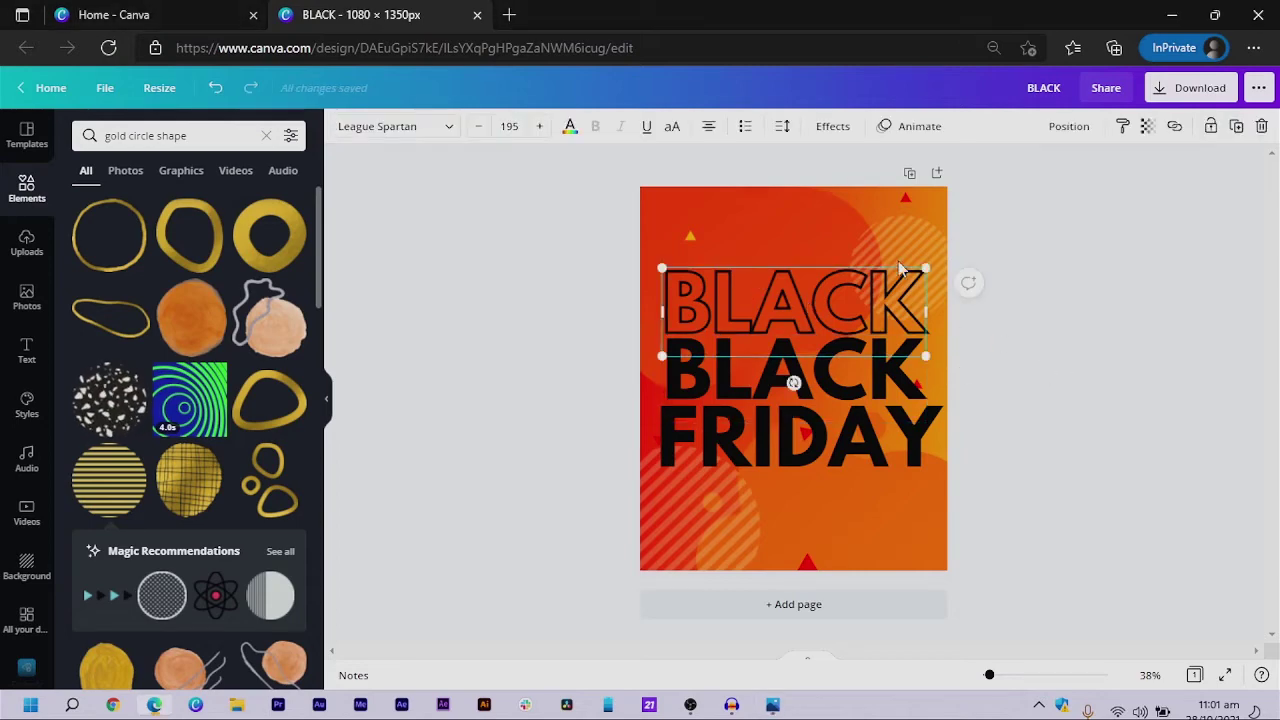
left_click(832, 126)
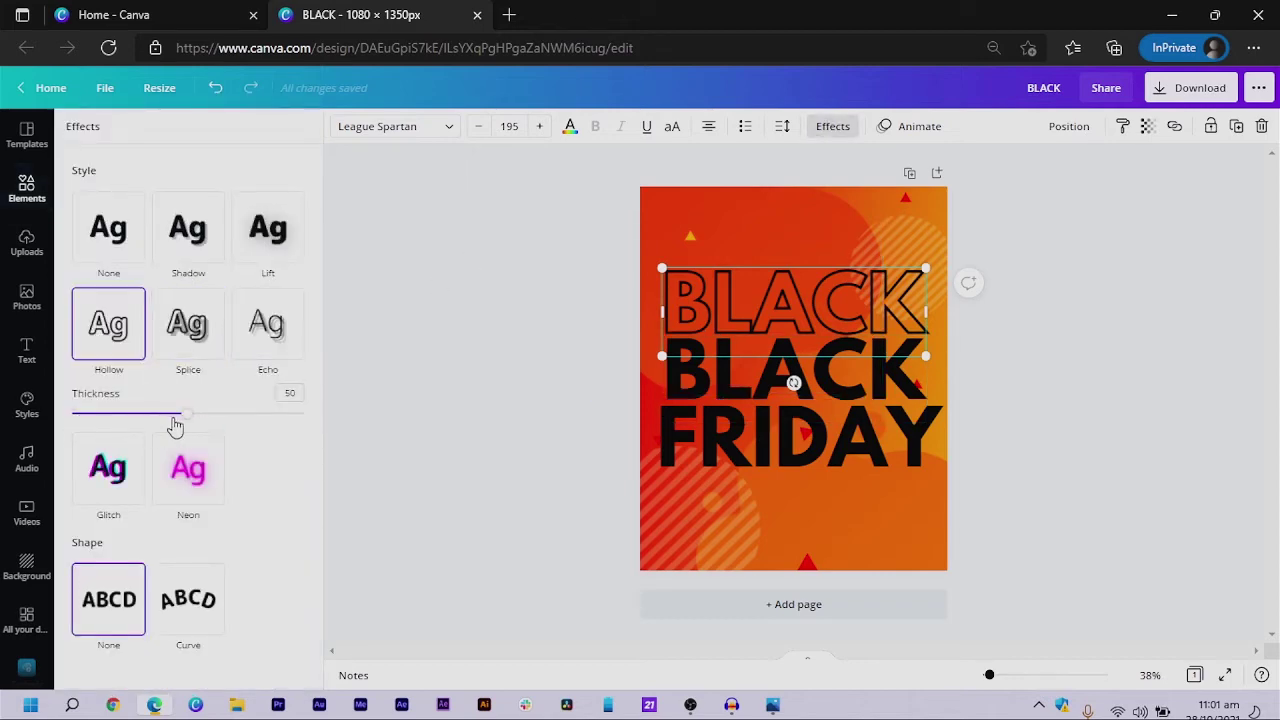
left_click_drag(190, 422, 146, 422)
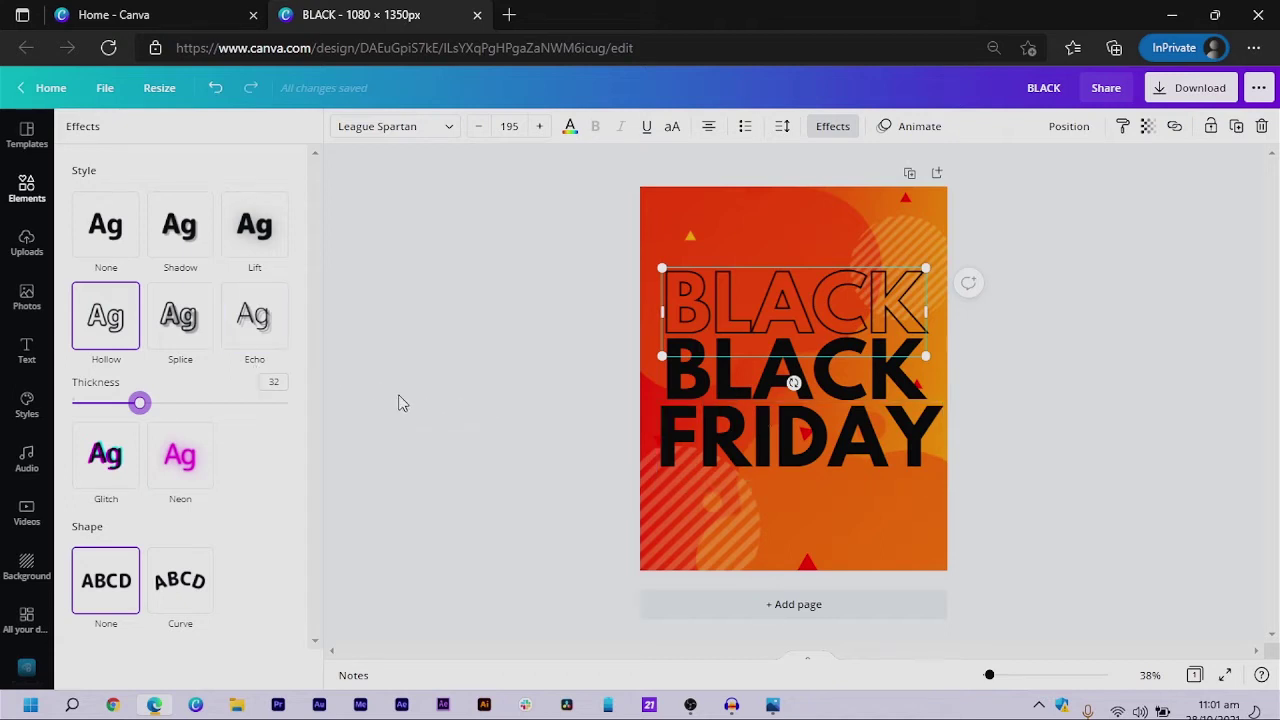
left_click(32, 296)
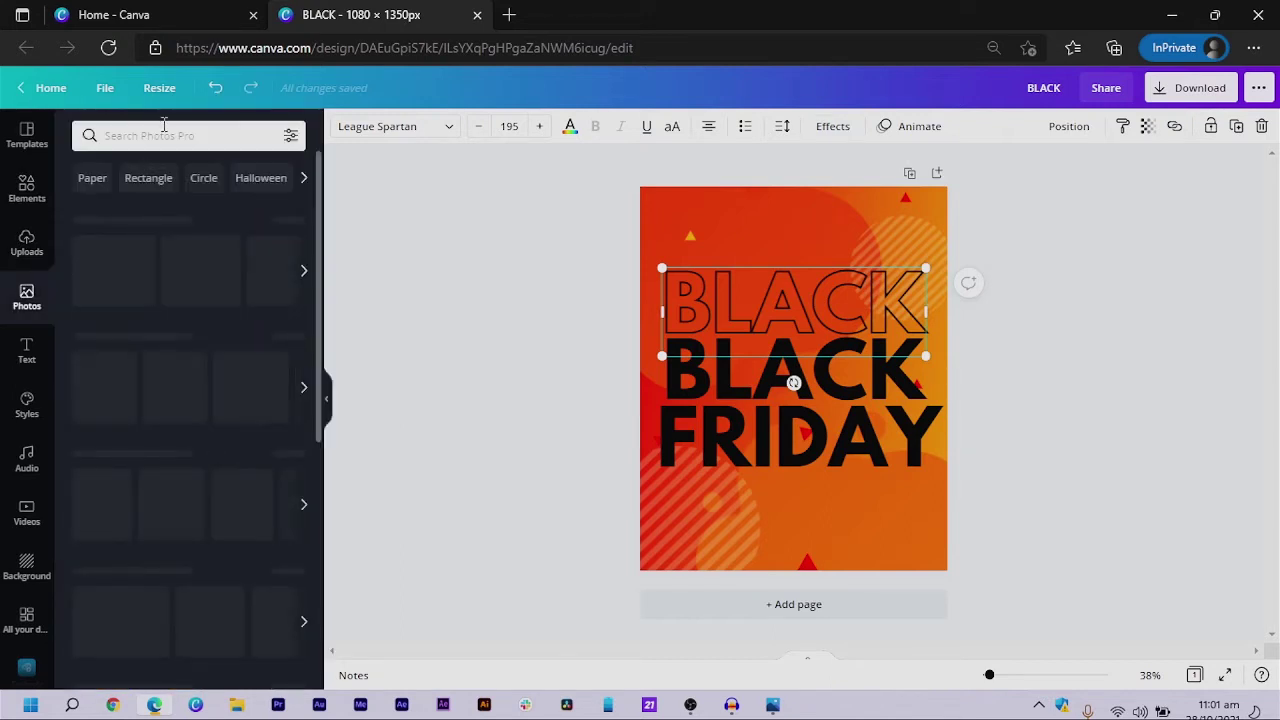
Search photos for 'FASHION GIRL' and add the forest shot of the woman in a black hat
left_click(139, 137)
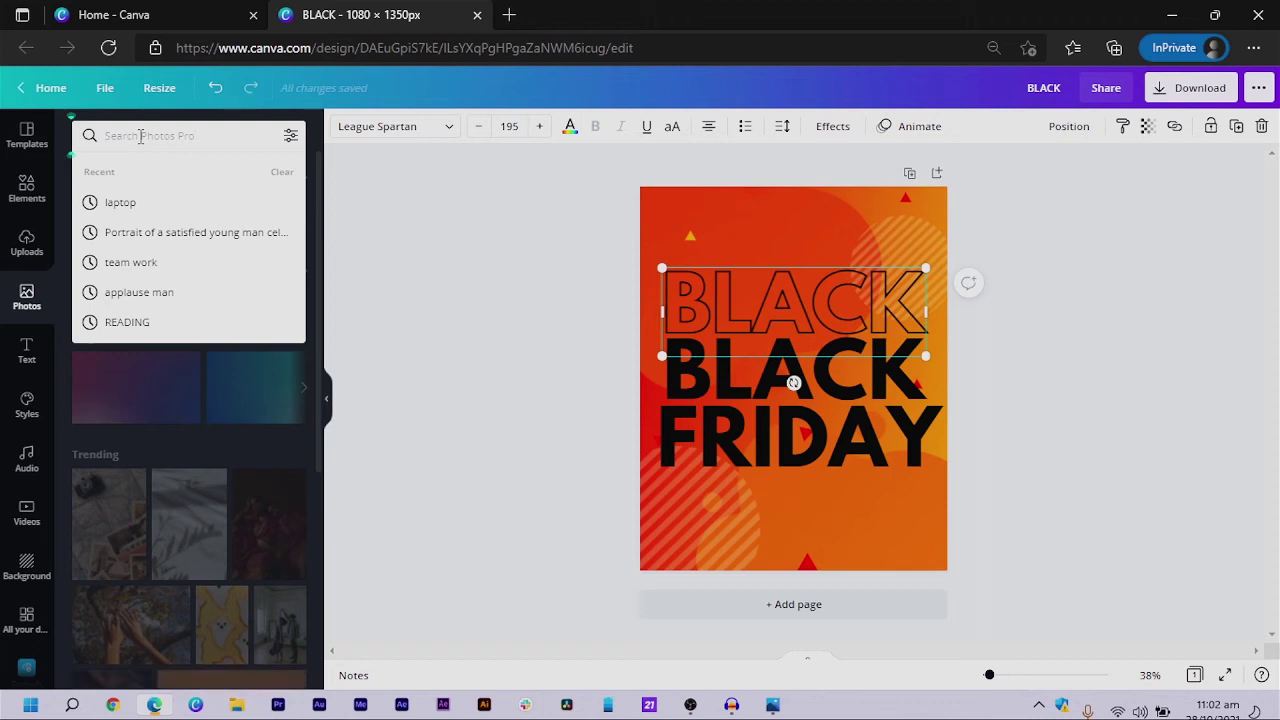
type("FA")
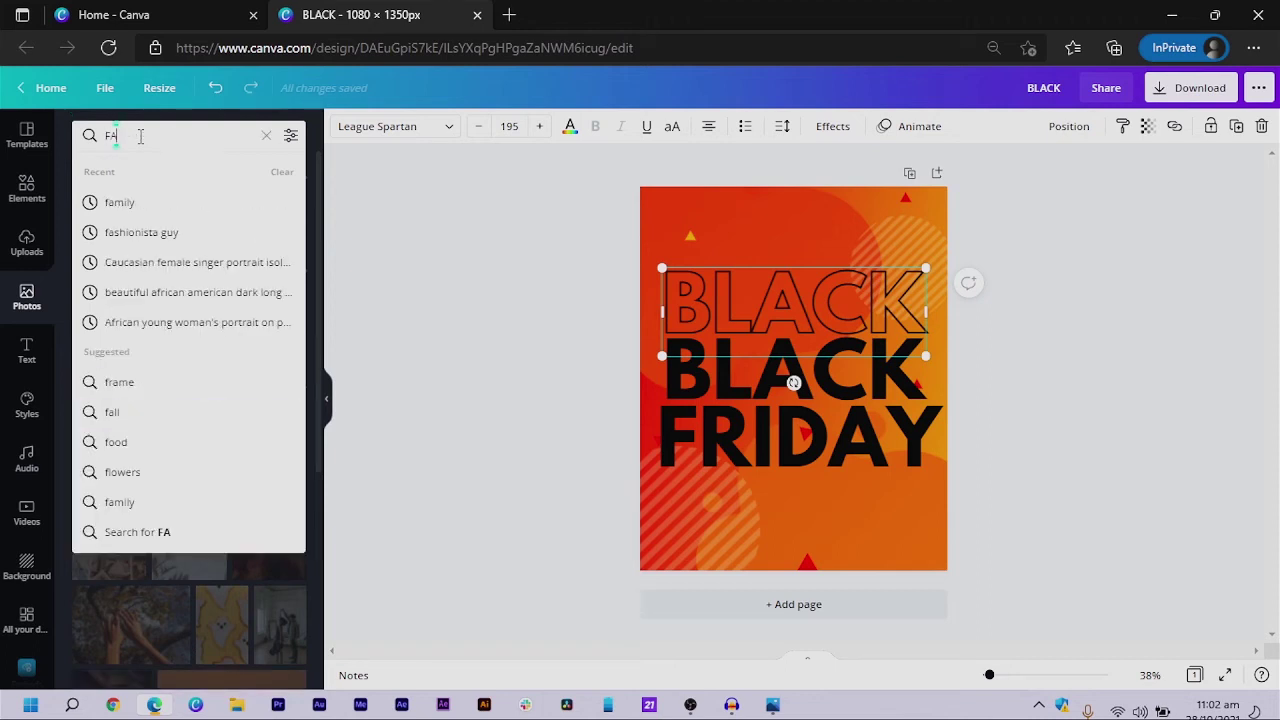
type("SHION GIRL")
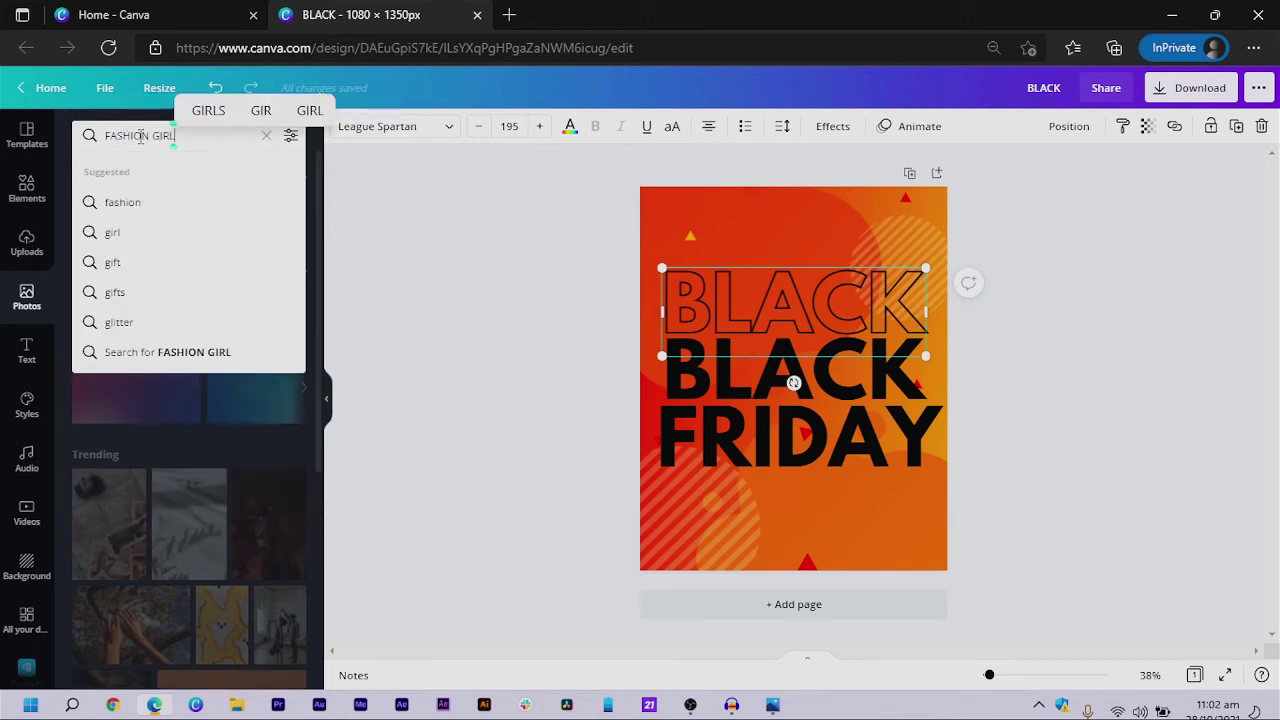
key("Return")
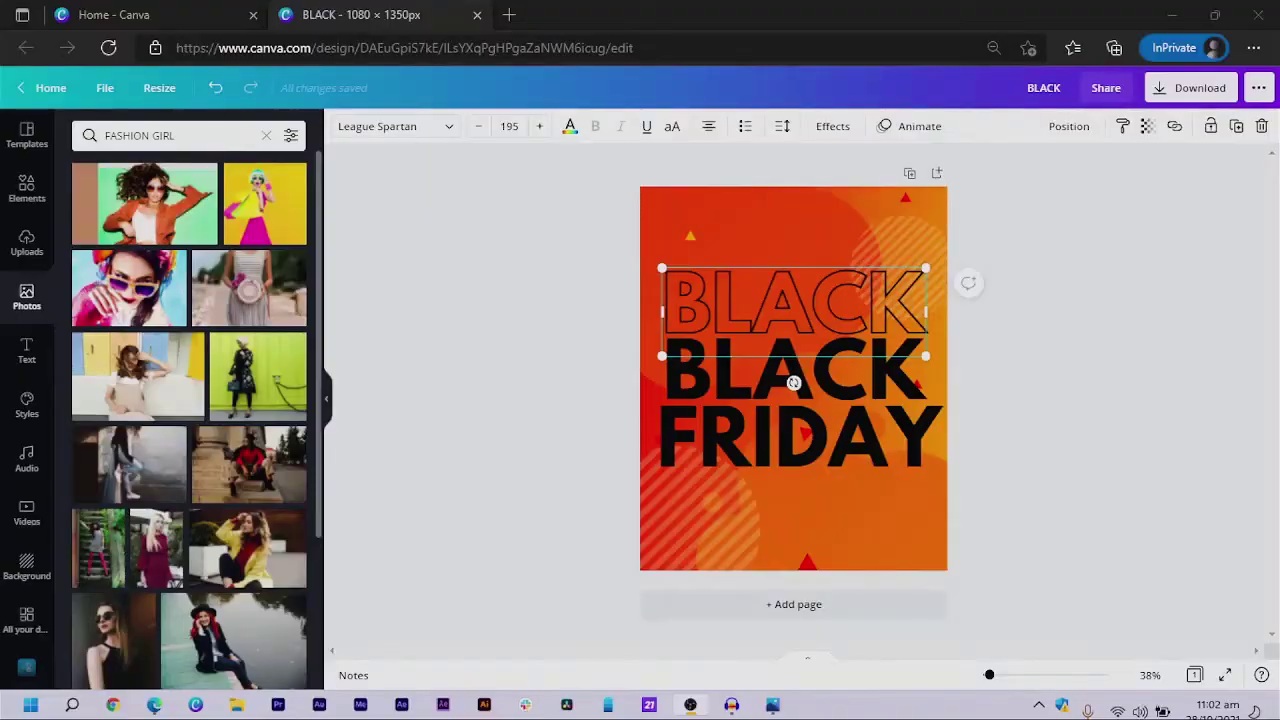
scroll(214, 506, "down", 4)
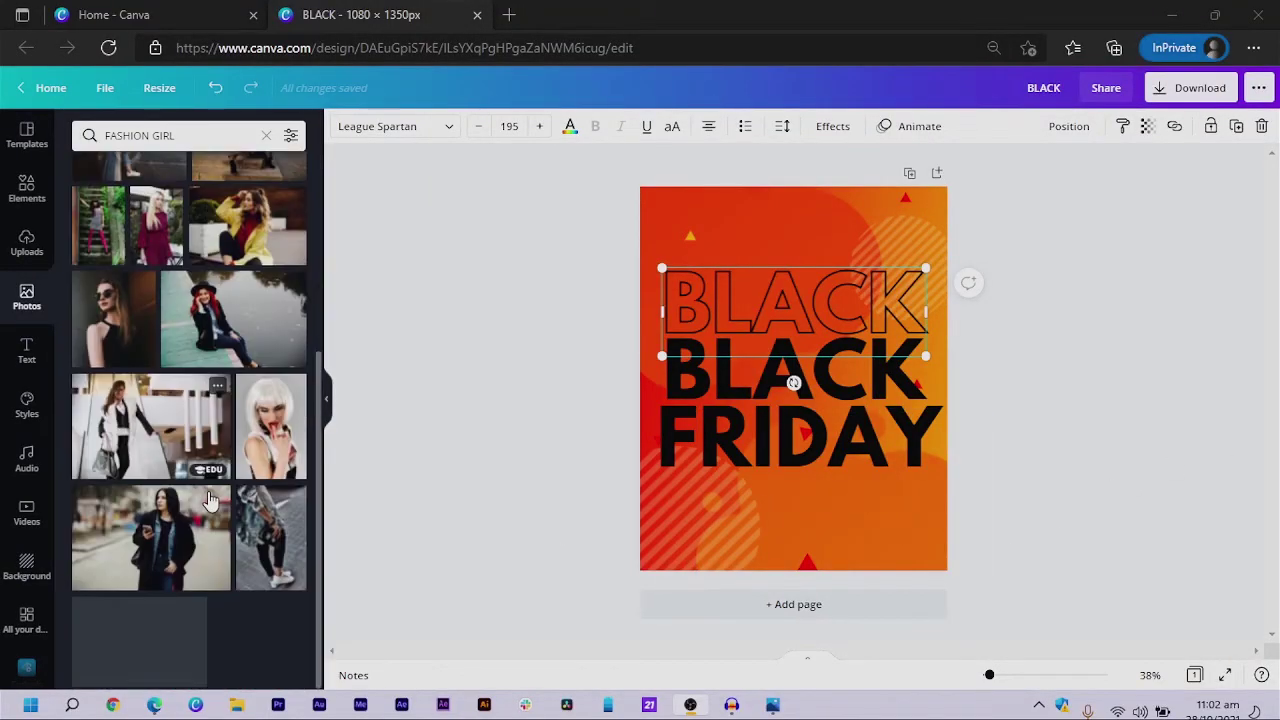
scroll(212, 502, "down", 3)
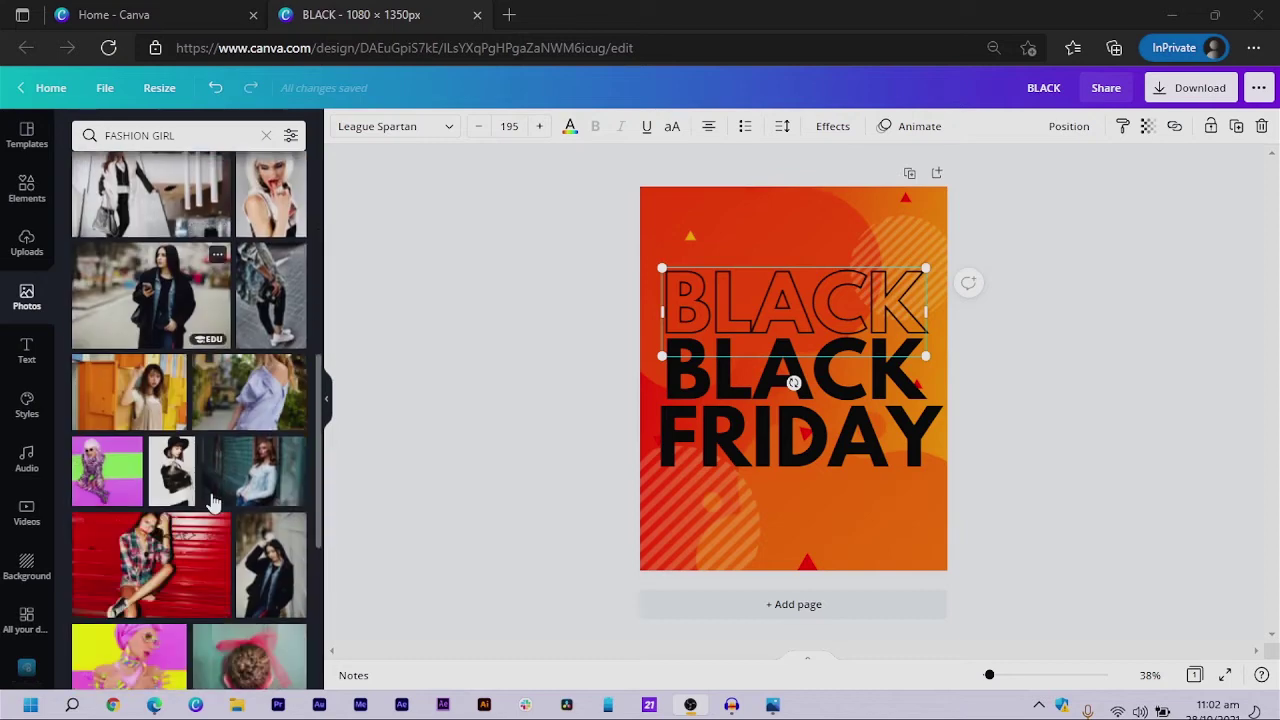
scroll(213, 502, "down", 5)
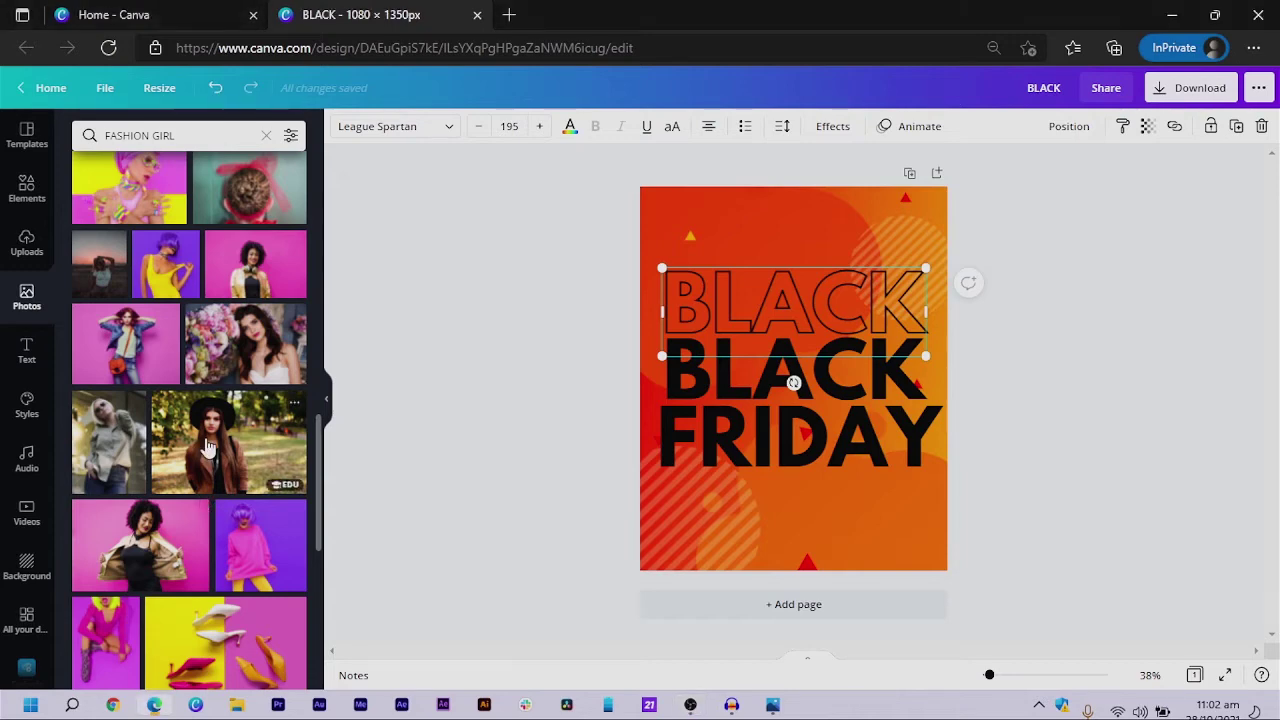
left_click(209, 450)
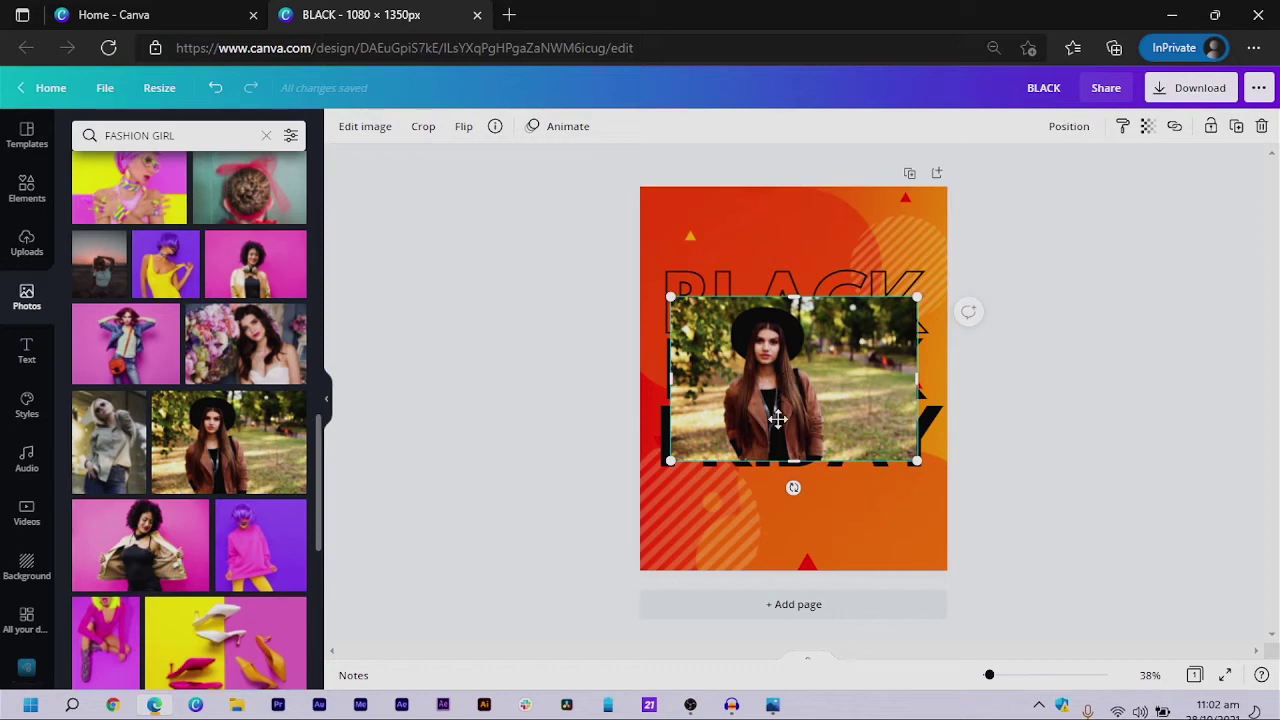
Move the forest photo down over the lower heading lines
left_click_drag(778, 420, 779, 473)
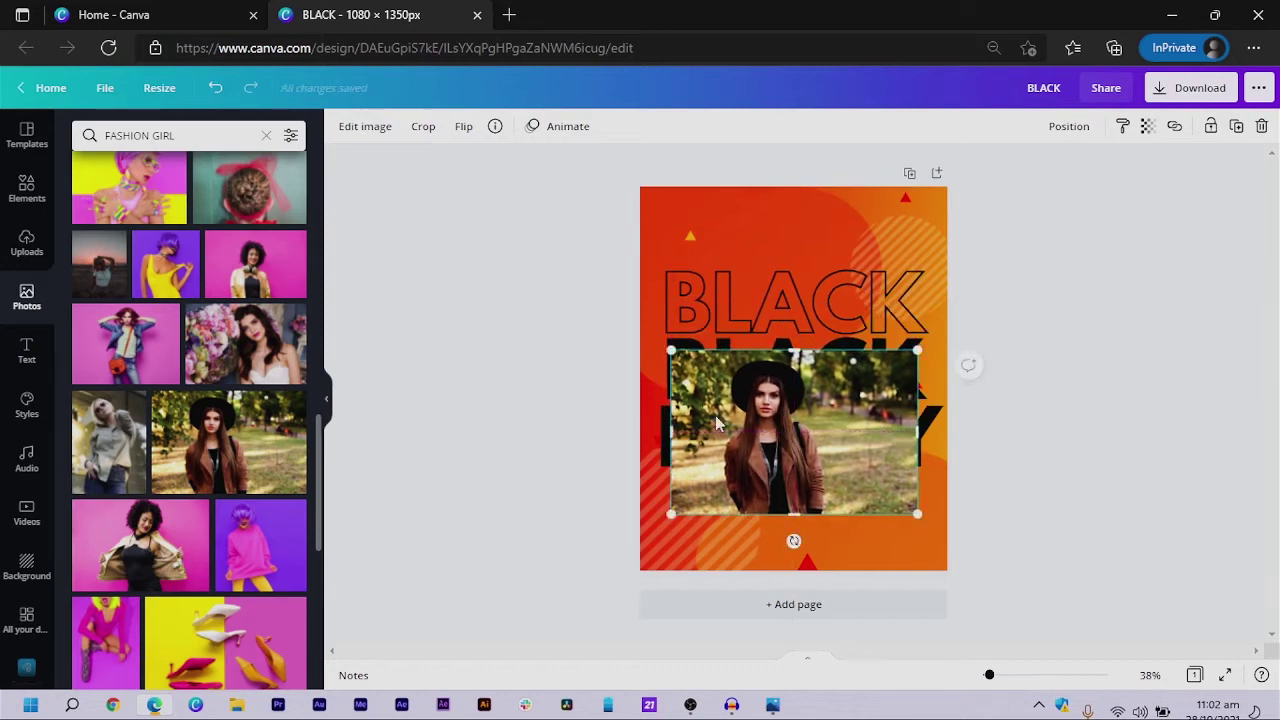
left_click(360, 130)
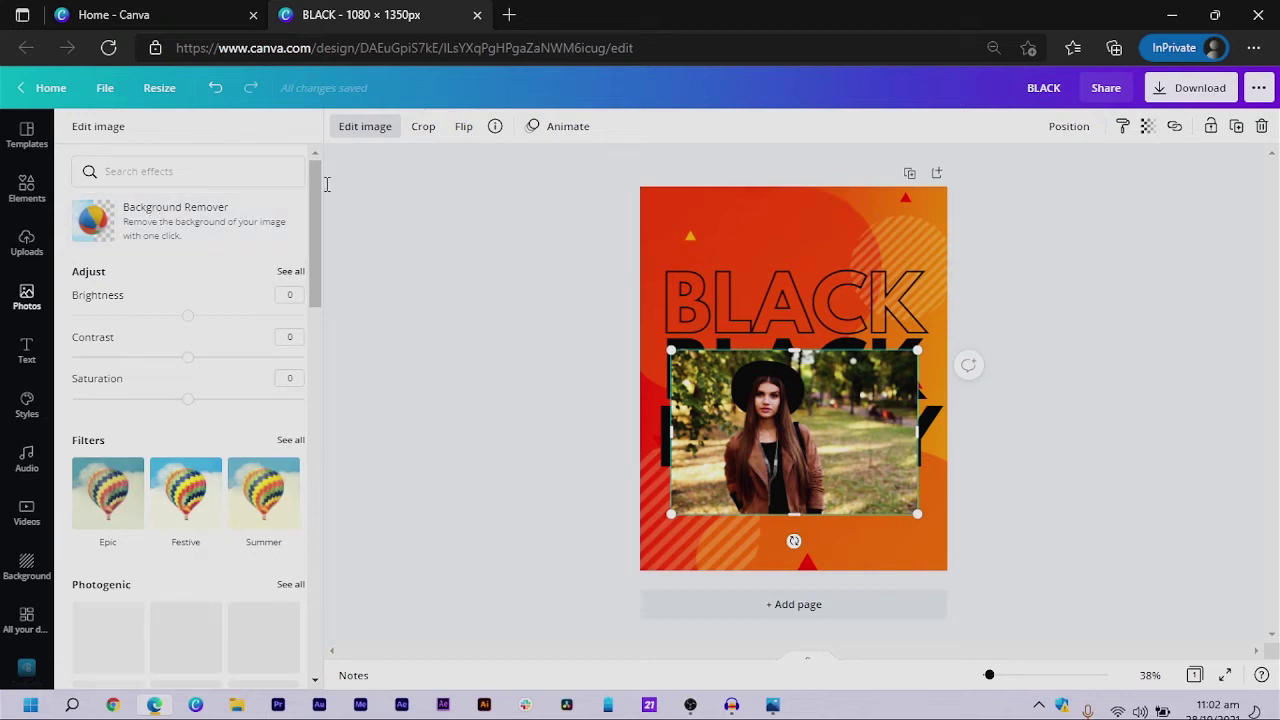
left_click(365, 126)
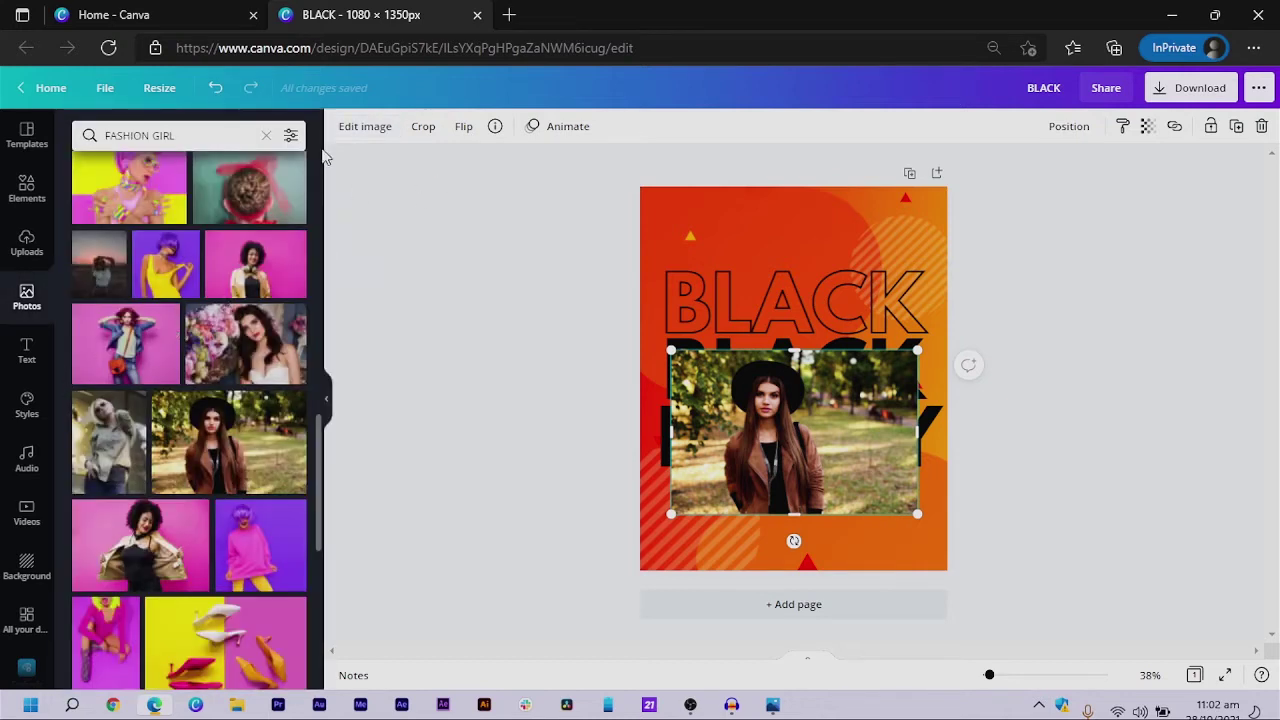
Filter the FASHION GIRL photo results to cut-outs only
left_click(289, 136)
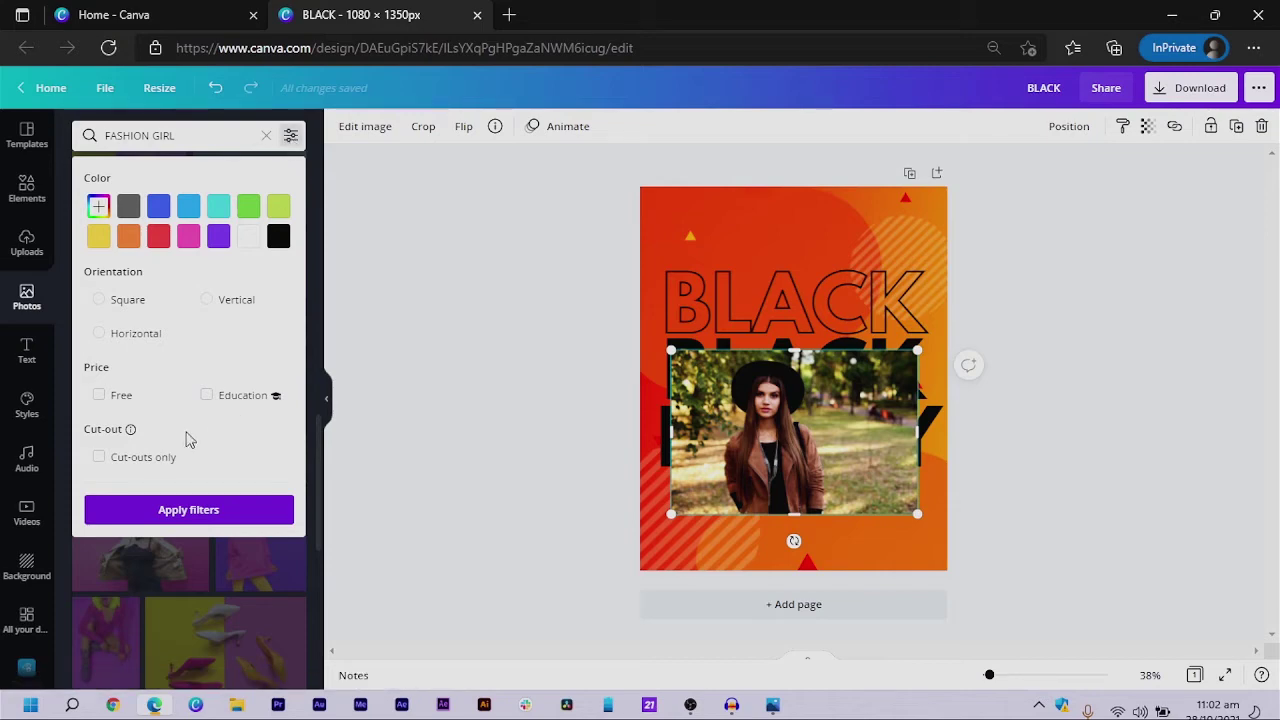
left_click(97, 460)
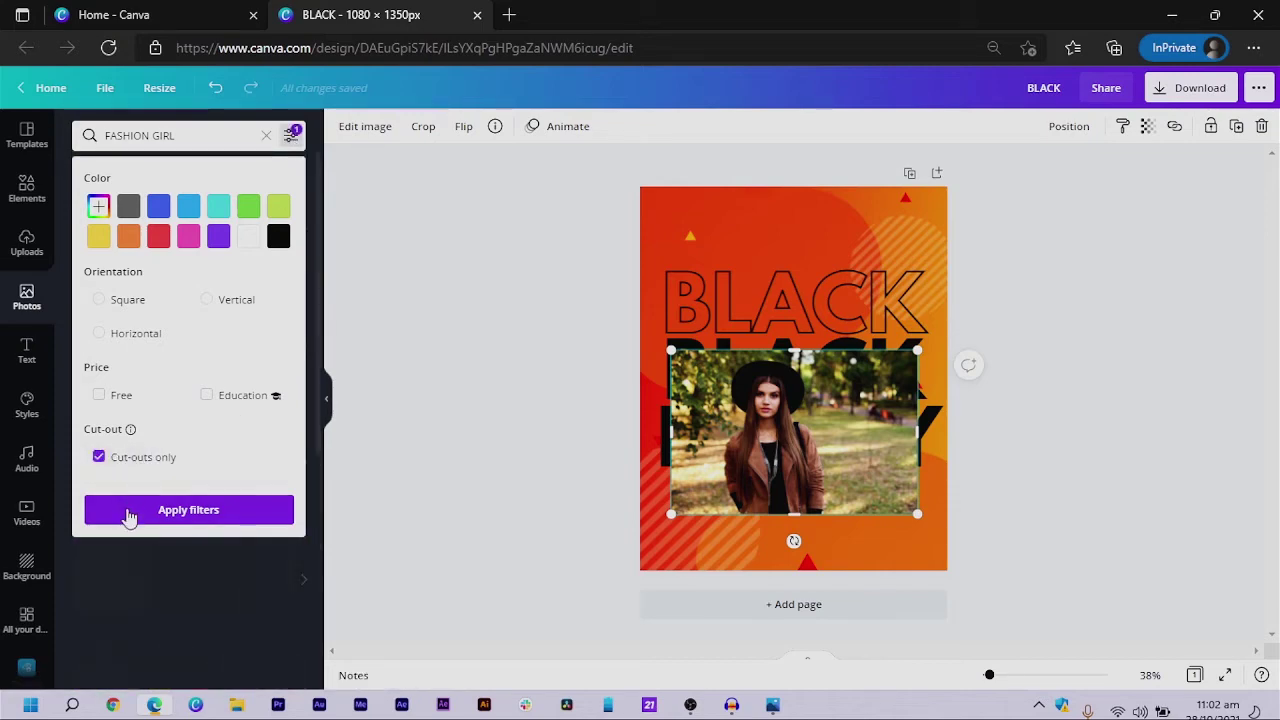
left_click(126, 510)
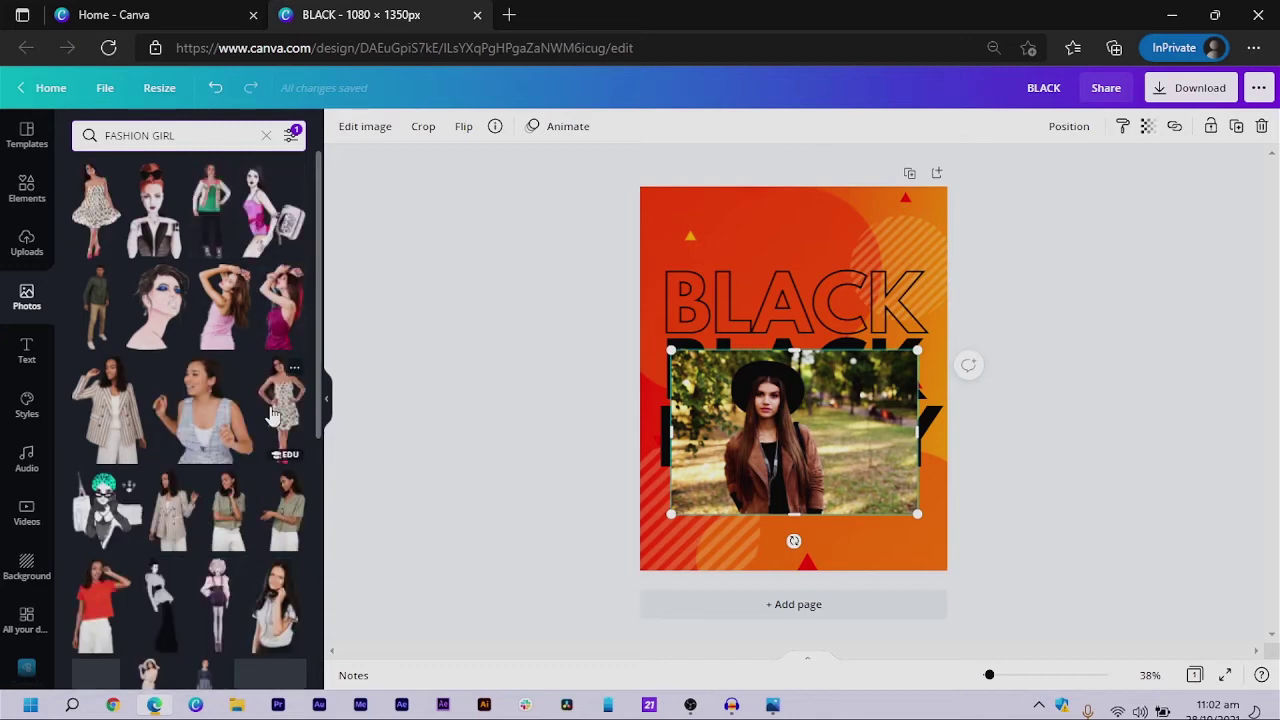
Browse the cut-out results and delete the old park photo from the poster
scroll(185, 513, "down", 10)
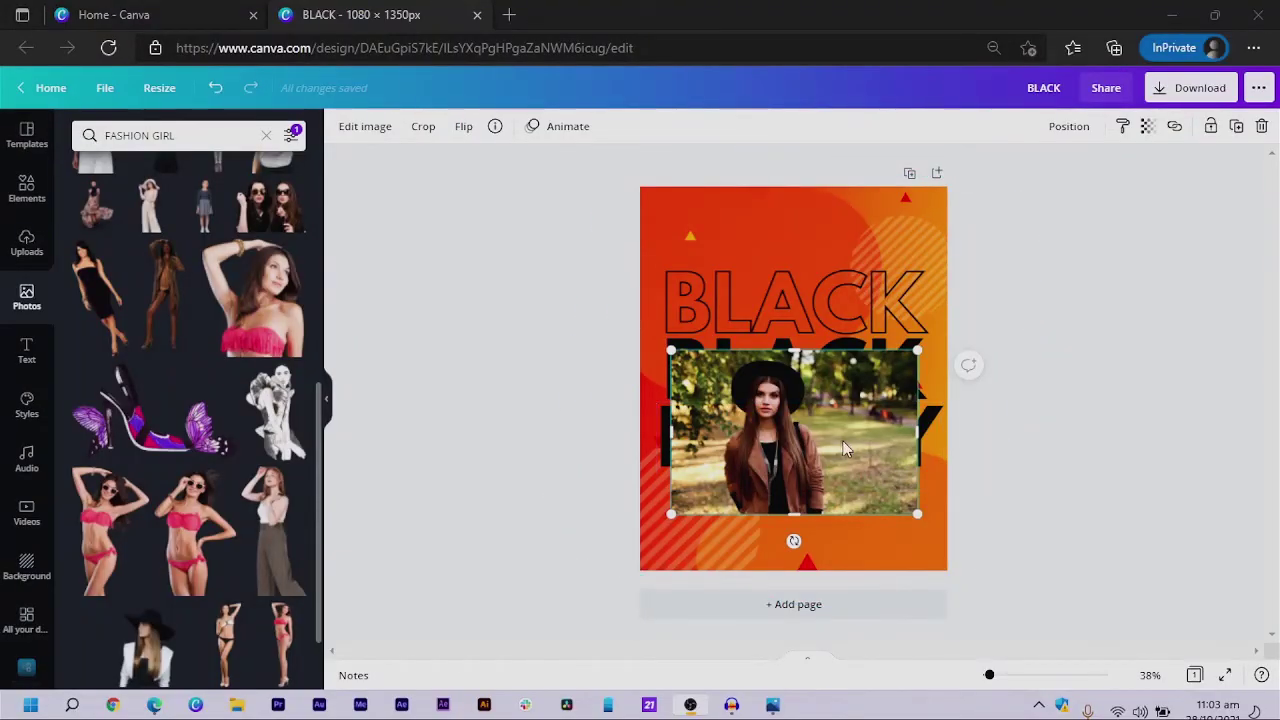
scroll(213, 572, "down", 3)
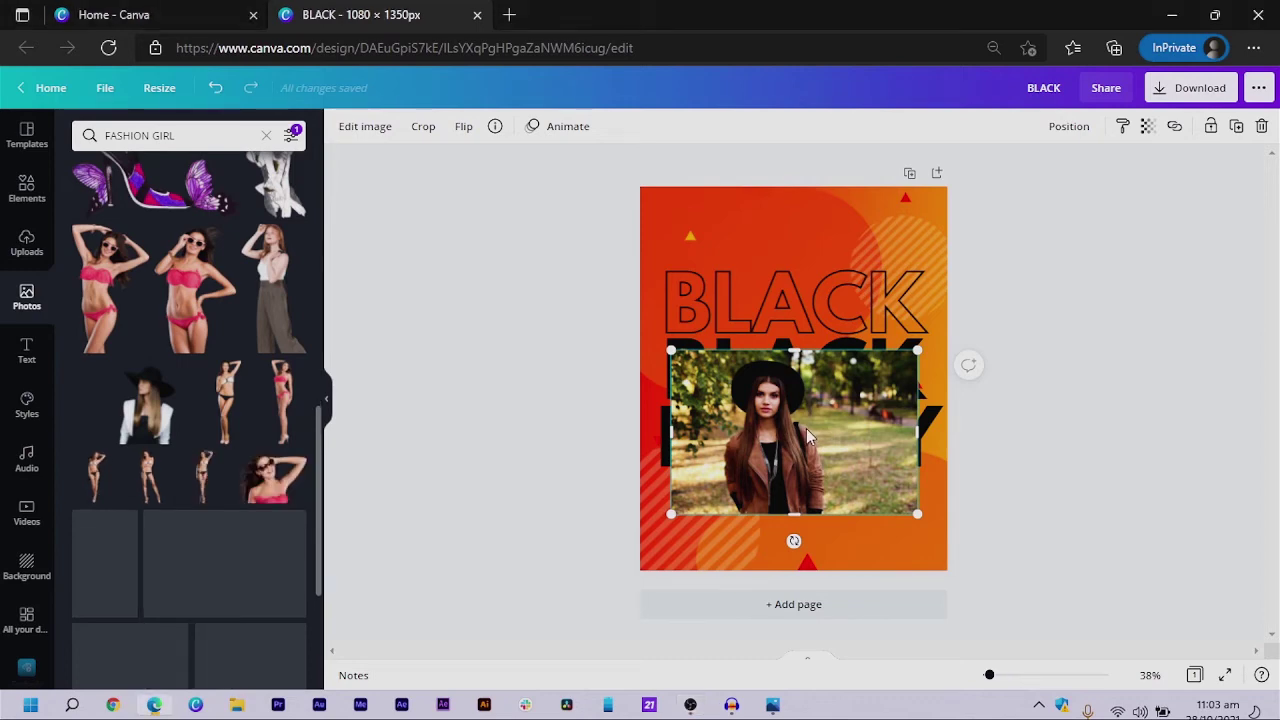
key("Delete")
scroll(106, 355, "down", 3)
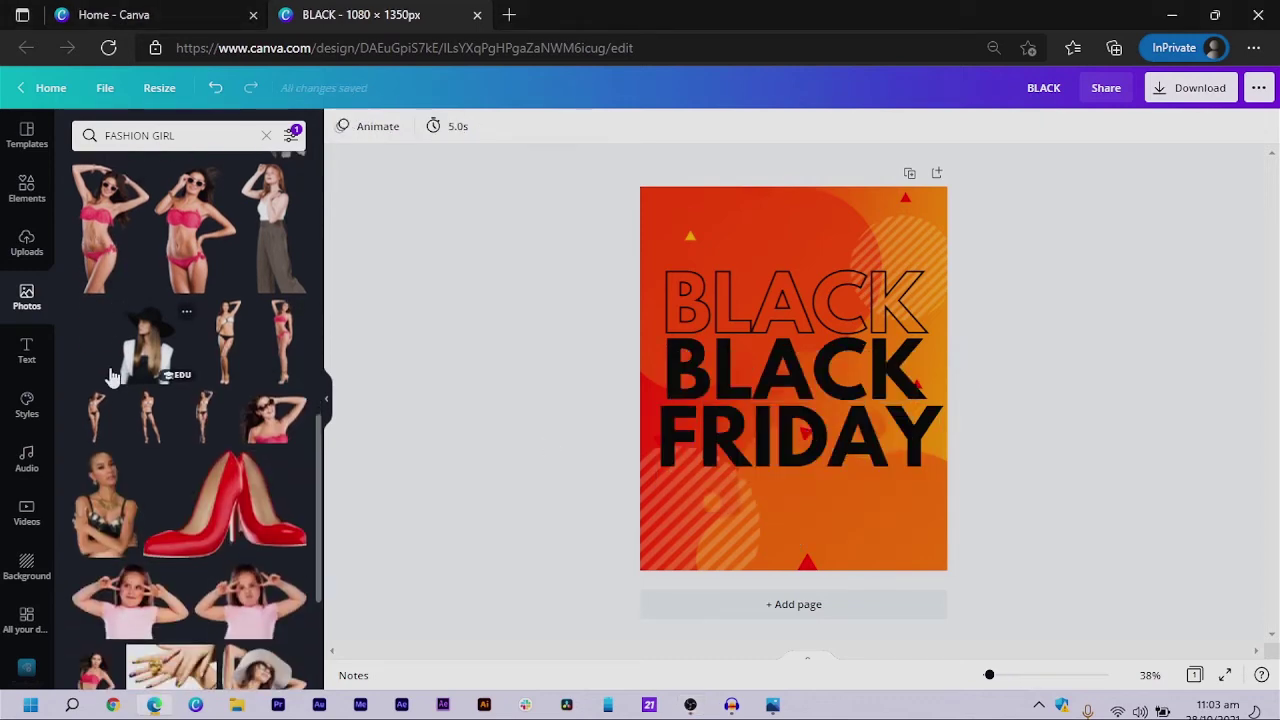
scroll(110, 380, "up", 5)
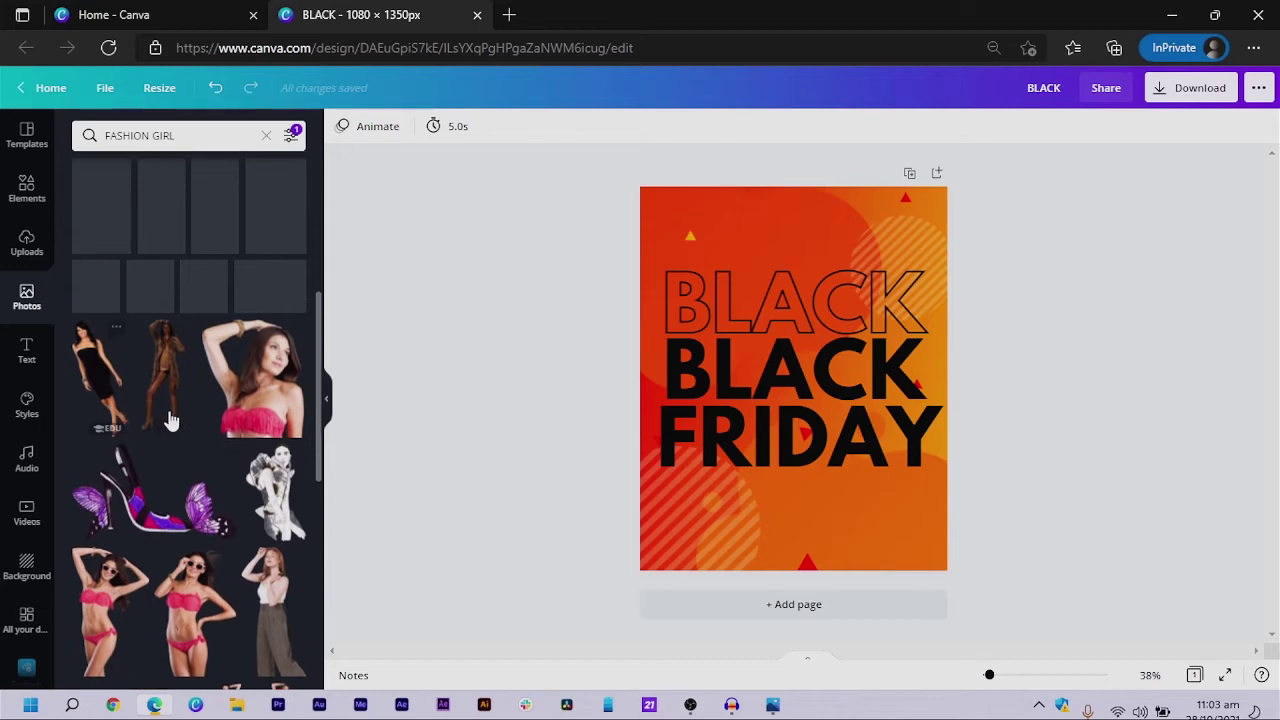
scroll(170, 420, "up", 5)
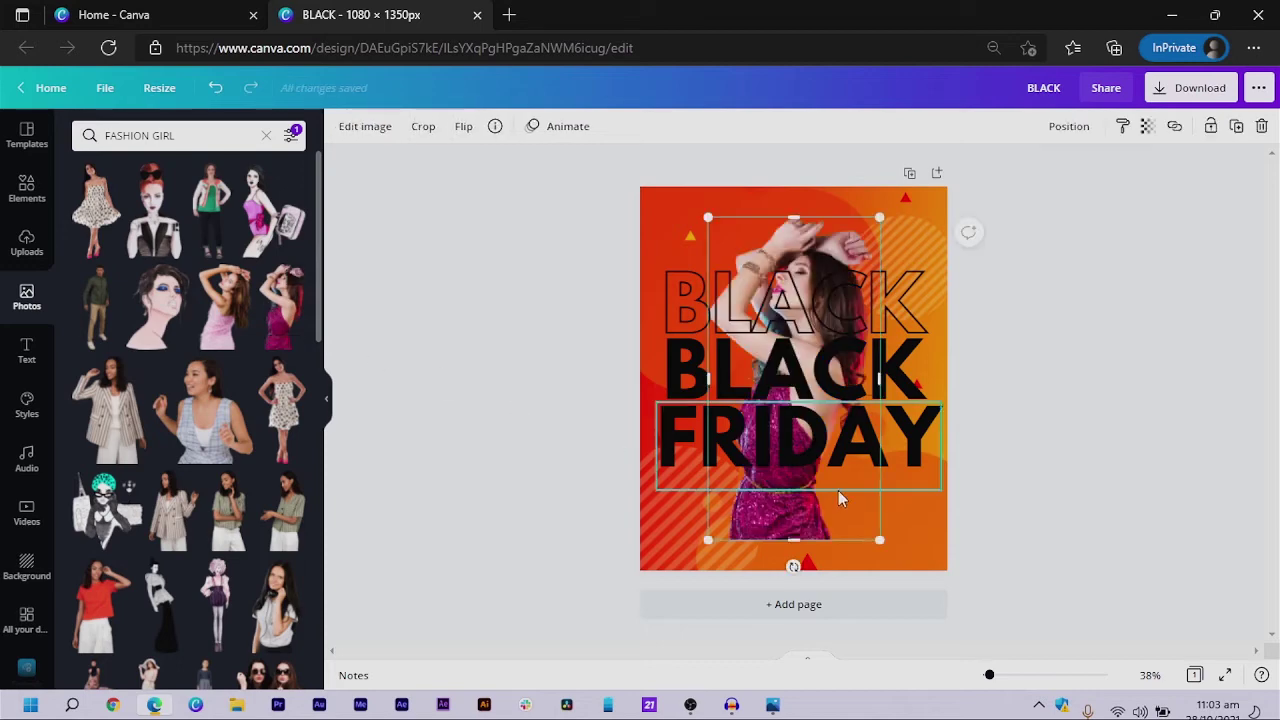
Crop the bottom of the cut-out model, enlarge her and move her left over the text
left_click_drag(783, 491, 780, 480)
left_click_drag(840, 515, 840, 515)
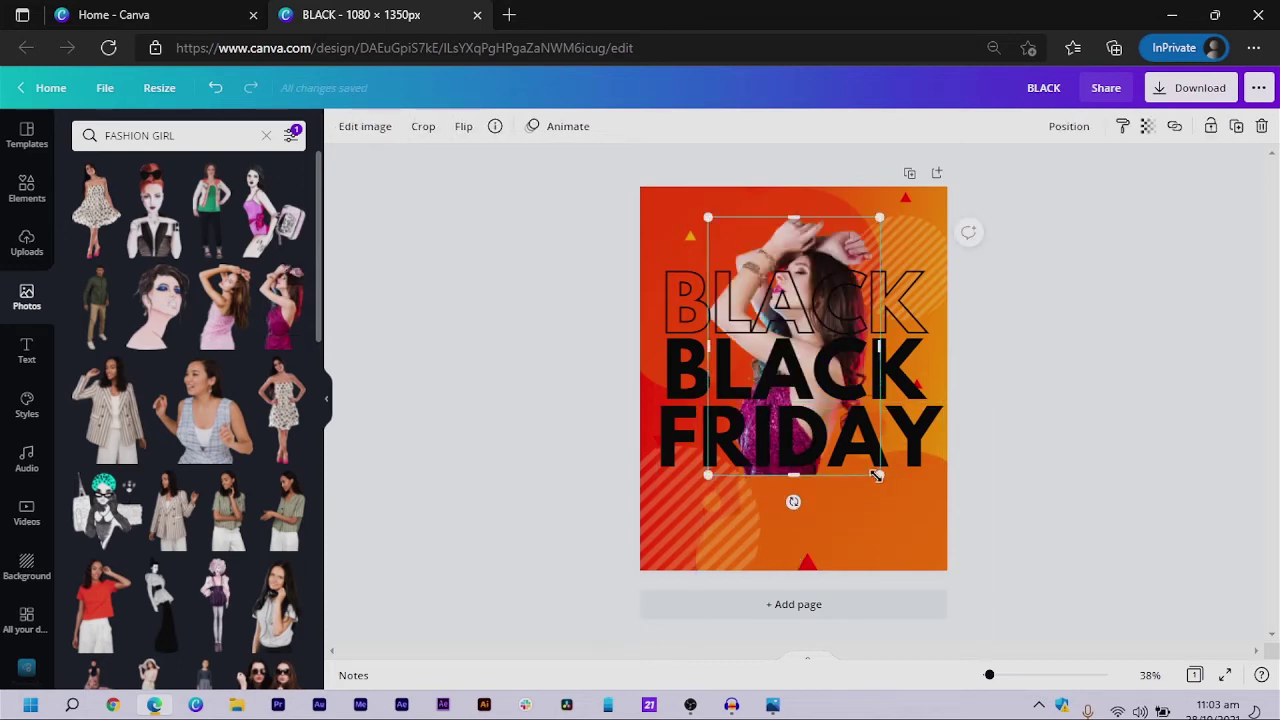
left_click_drag(938, 539, 954, 564)
left_click_drag(815, 518, 779, 507)
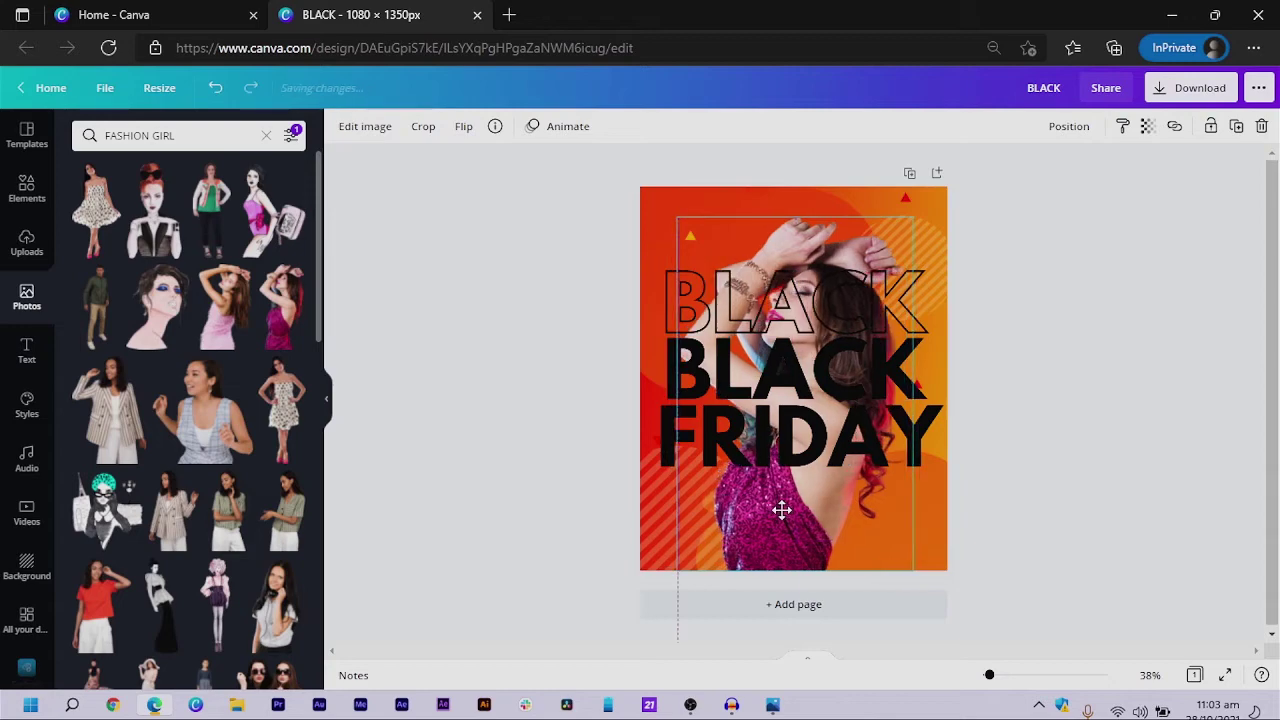
Apply the Street filter to make the model photo black and white
left_click(362, 128)
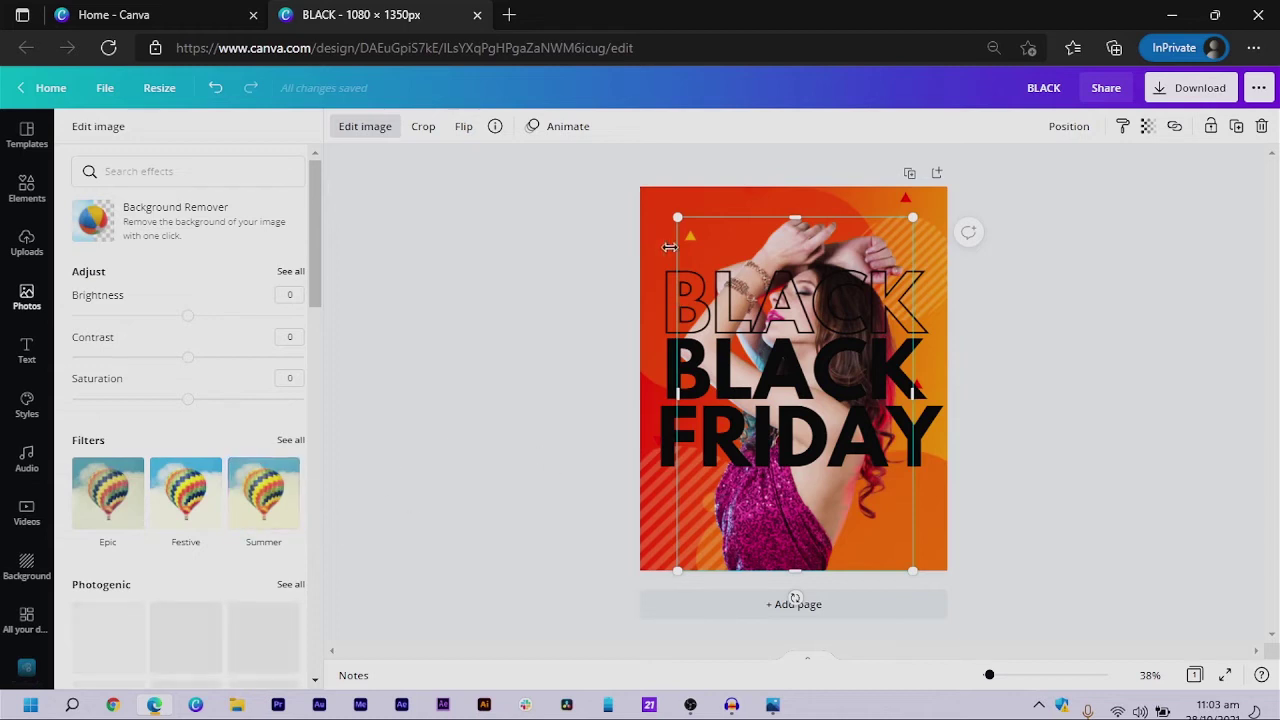
left_click(288, 441)
scroll(273, 380, "down", 3)
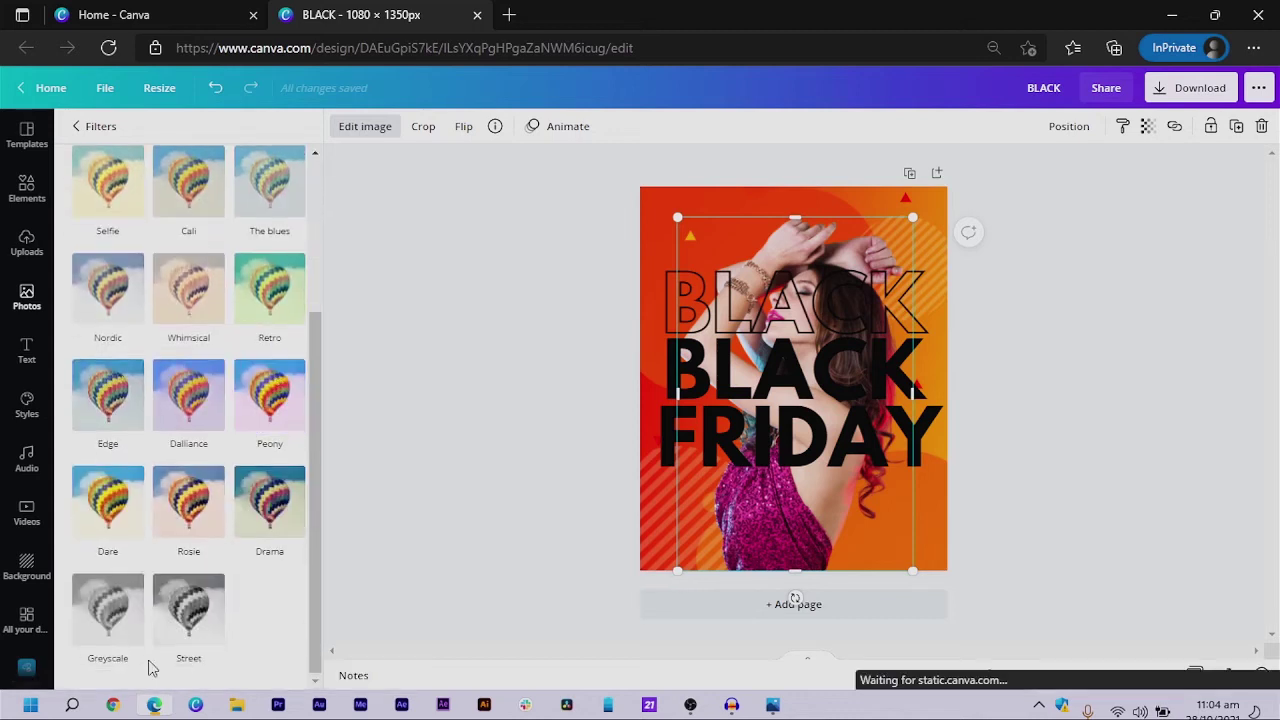
left_click(193, 607)
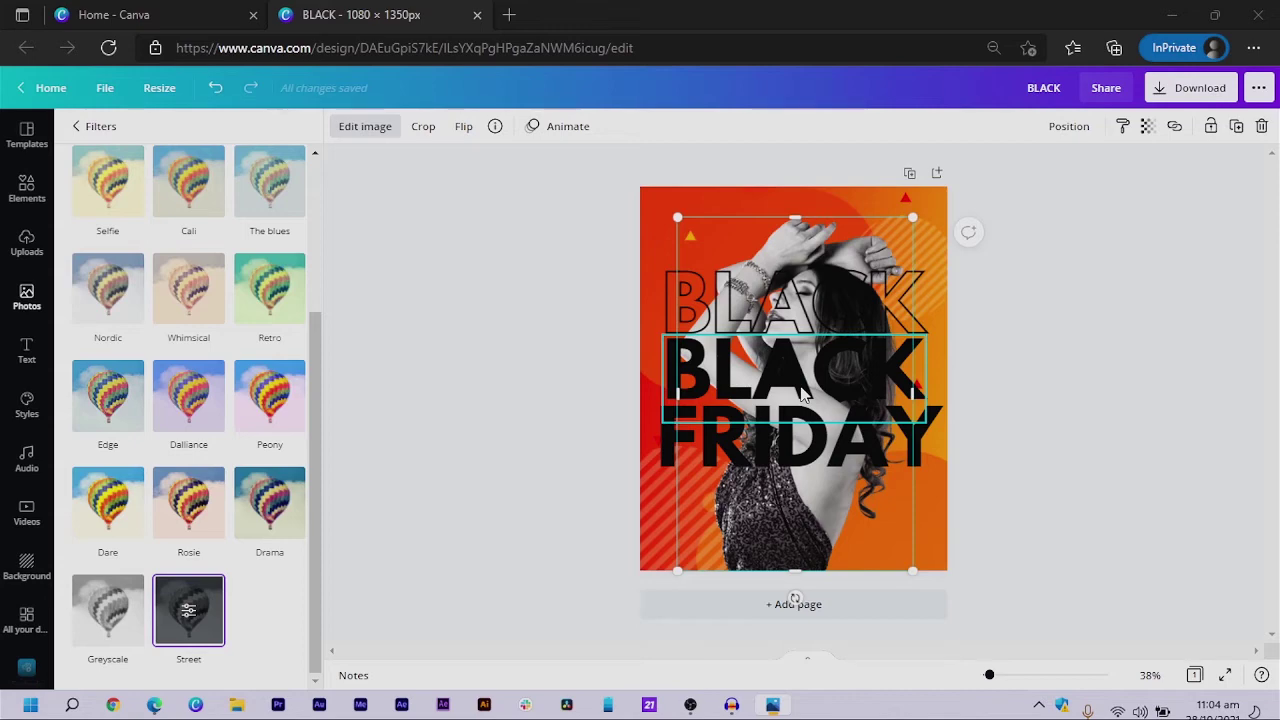
left_click(805, 395)
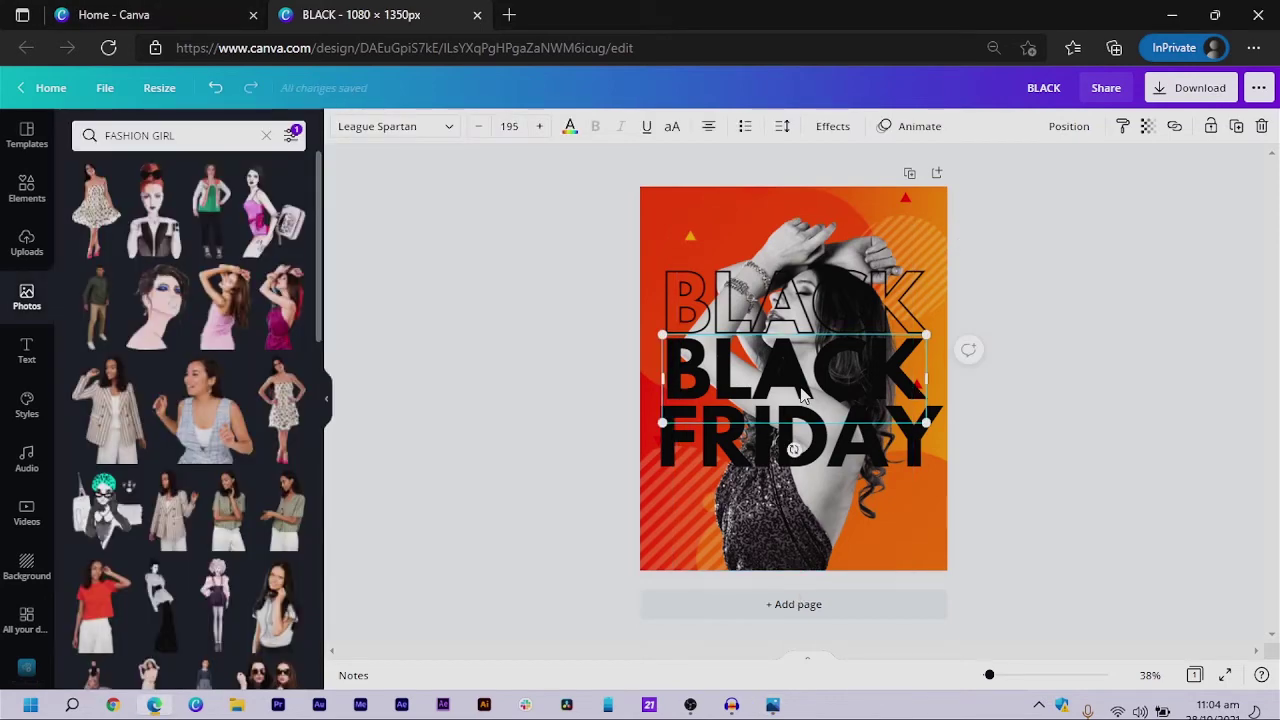
Send both the solid and outlined BLACK lines behind the model photo
key("ctrl+bracketleft")
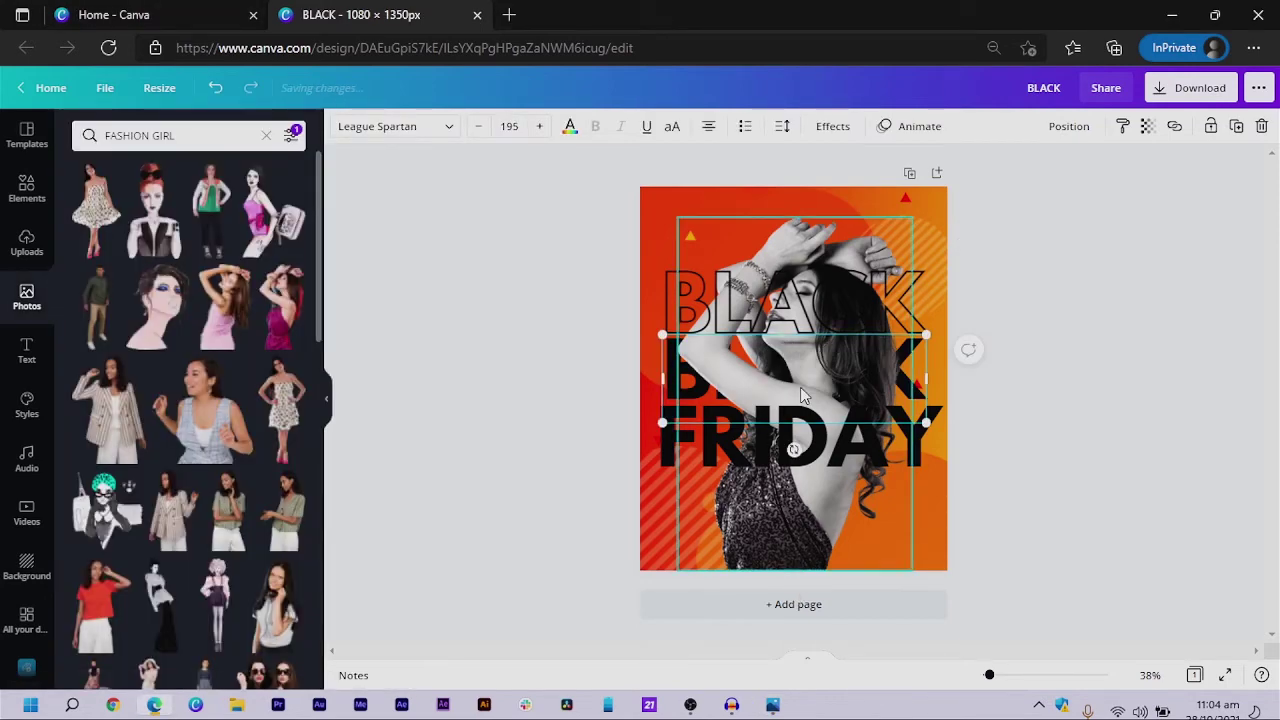
left_click(770, 300)
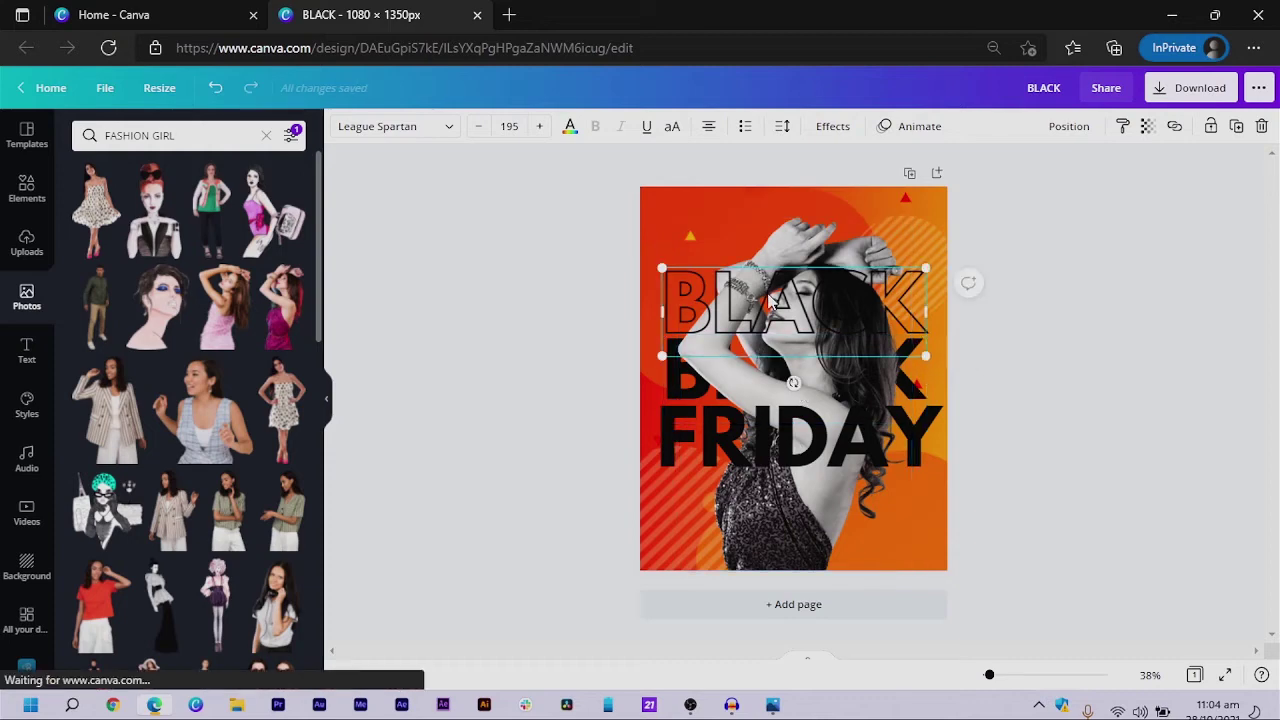
key("ctrl+bracketleft")
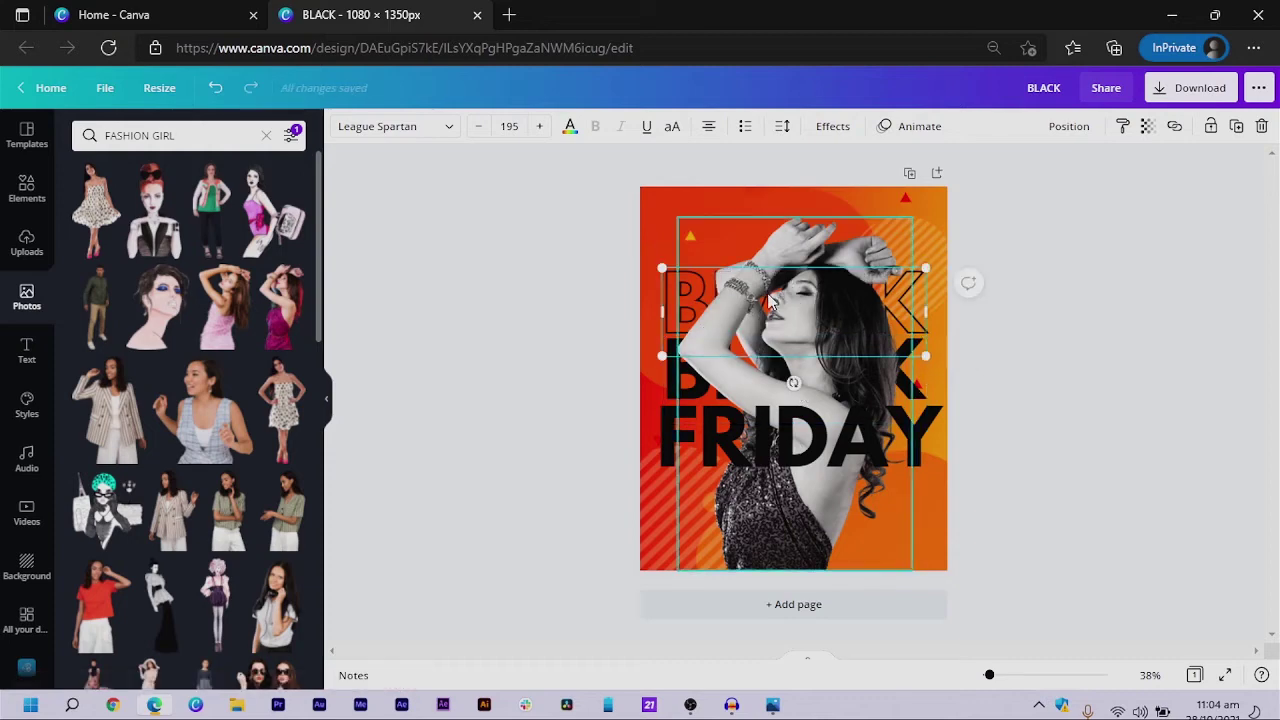
left_click(803, 545)
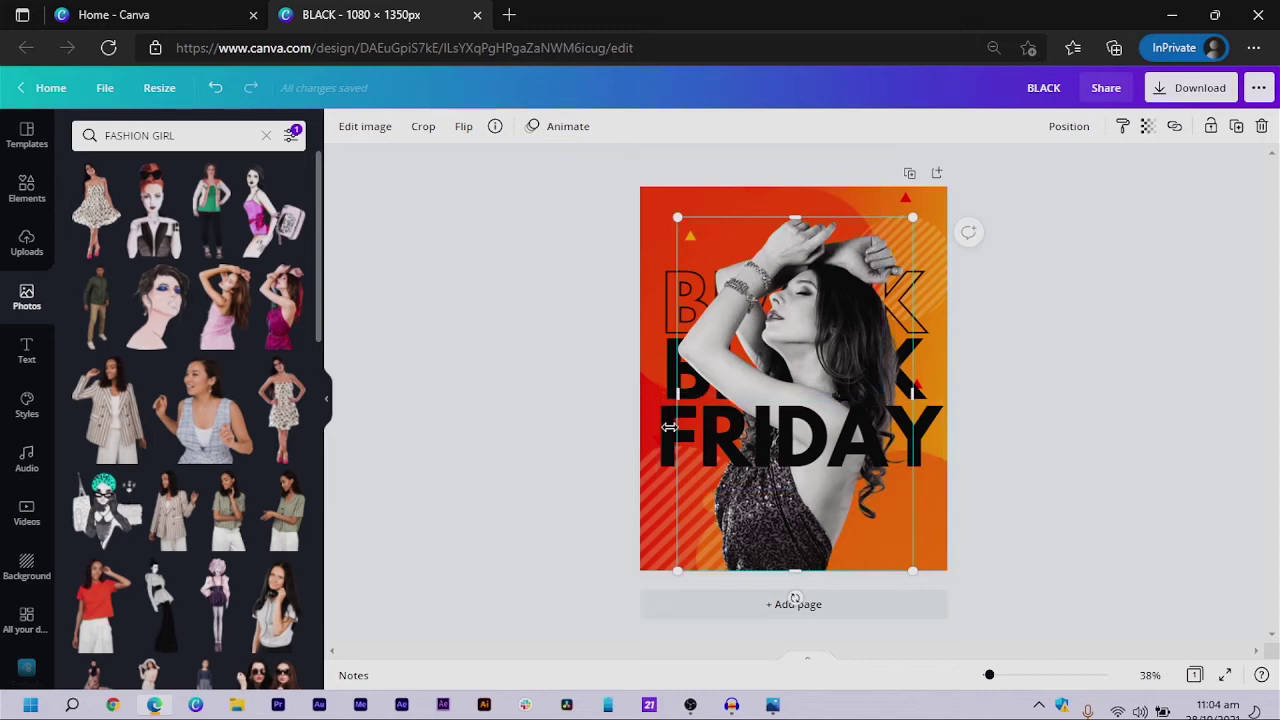
left_click(558, 304)
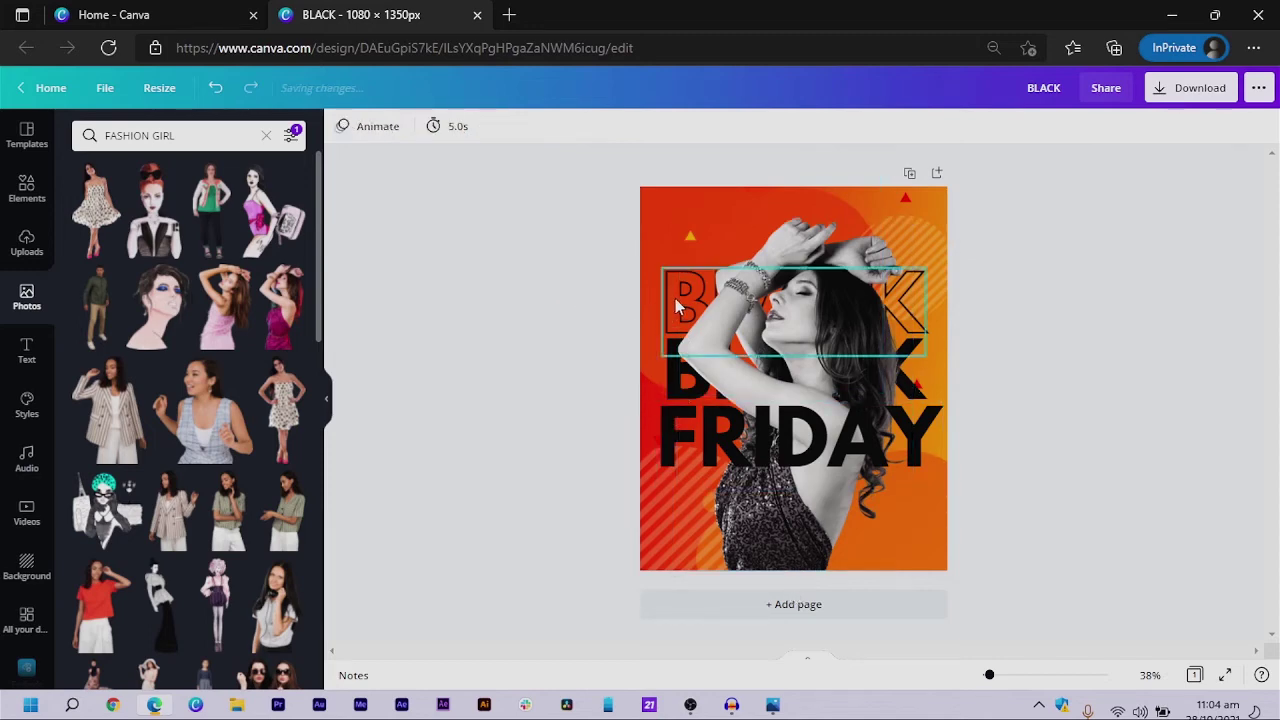
Enlarge both BLACK lines, the solid one to size 209, and centre each on the page
left_click(675, 297)
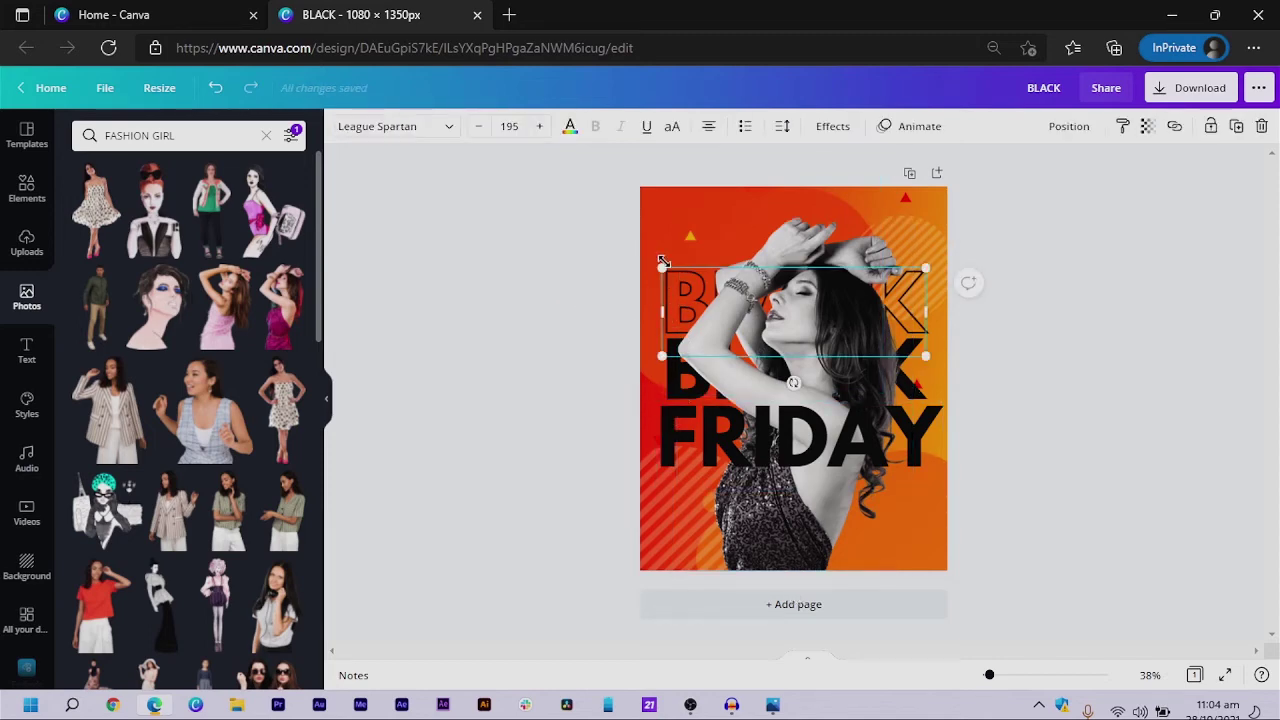
left_click_drag(653, 259, 645, 259)
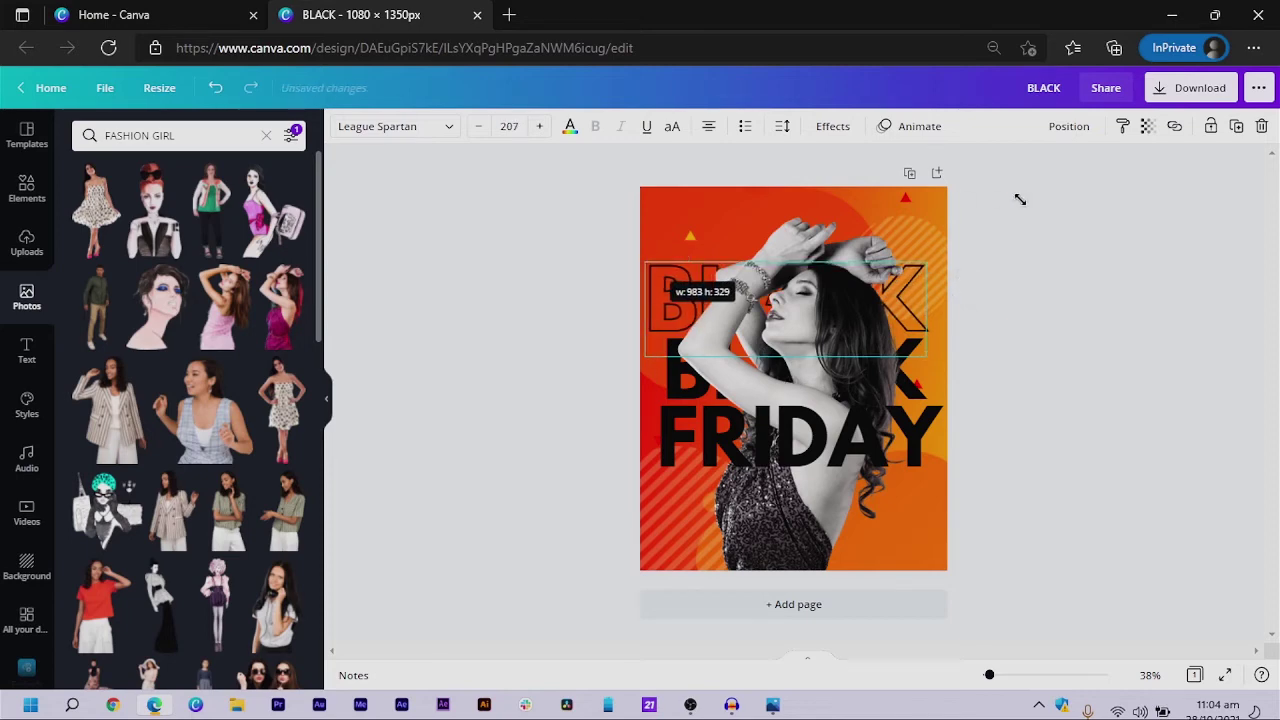
left_click(1065, 130)
left_click(988, 292)
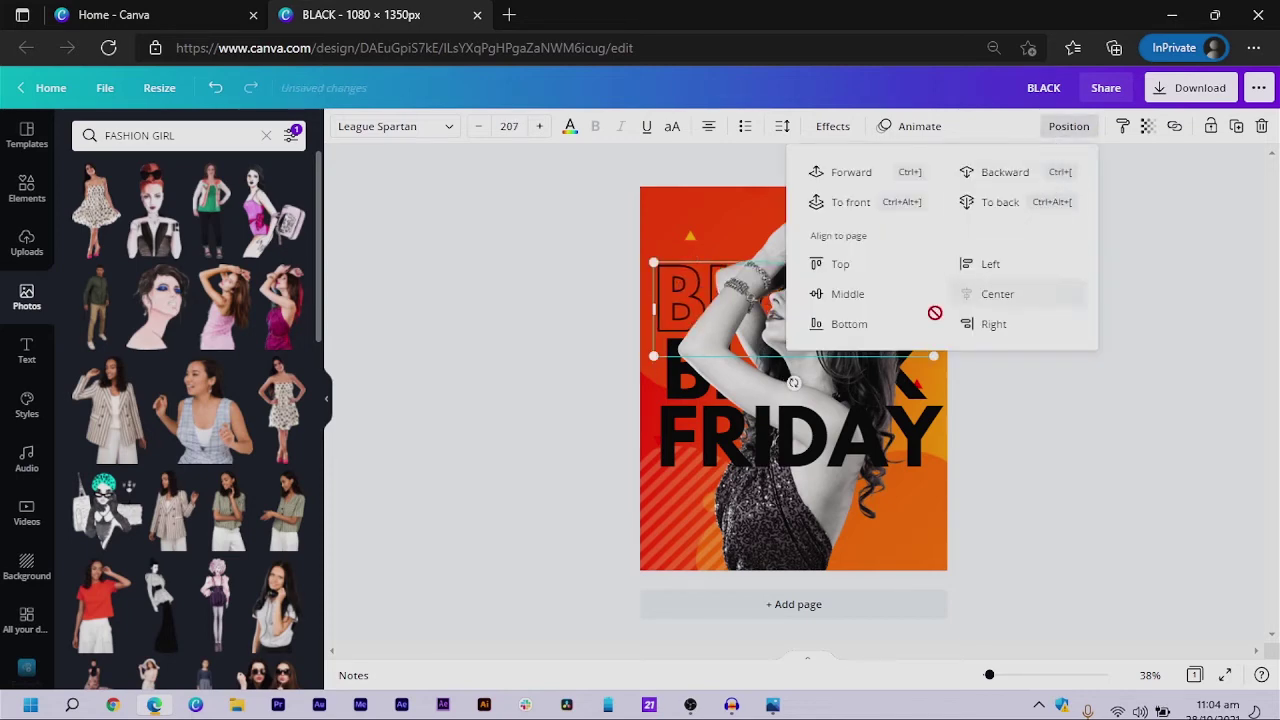
left_click(662, 382)
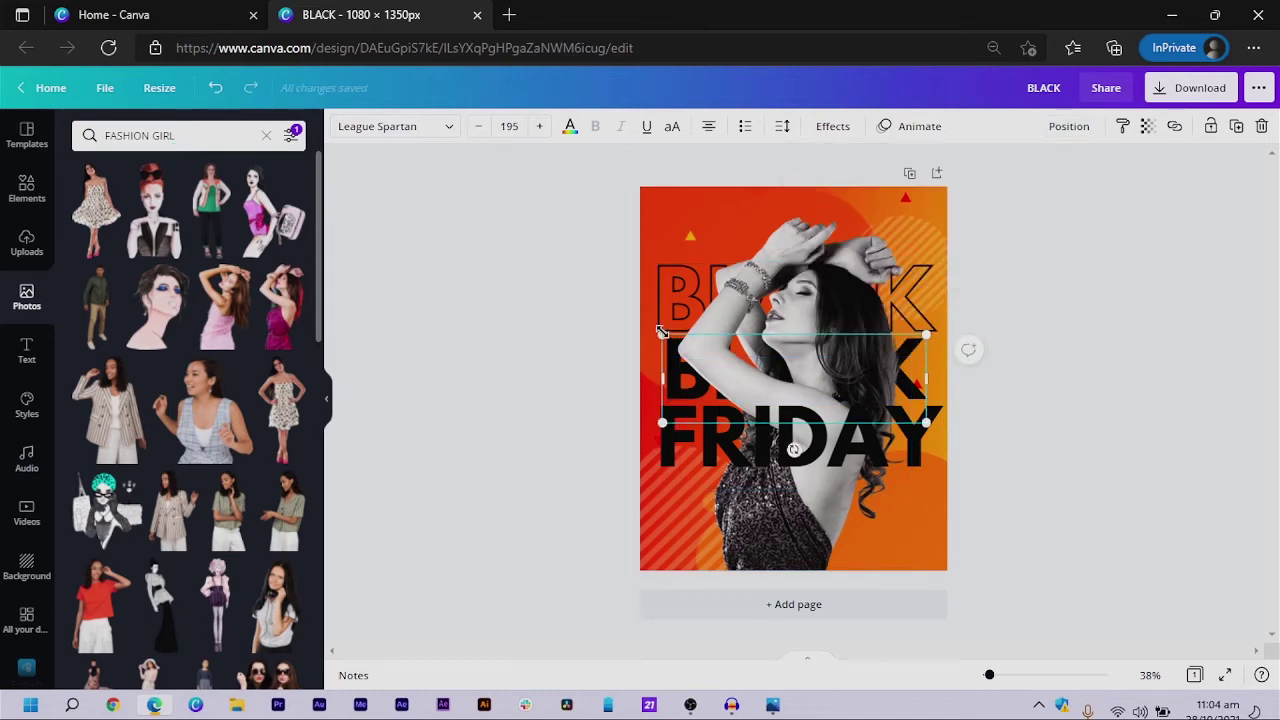
left_click_drag(652, 325, 650, 323)
left_click(1075, 128)
left_click(995, 298)
left_click(560, 418)
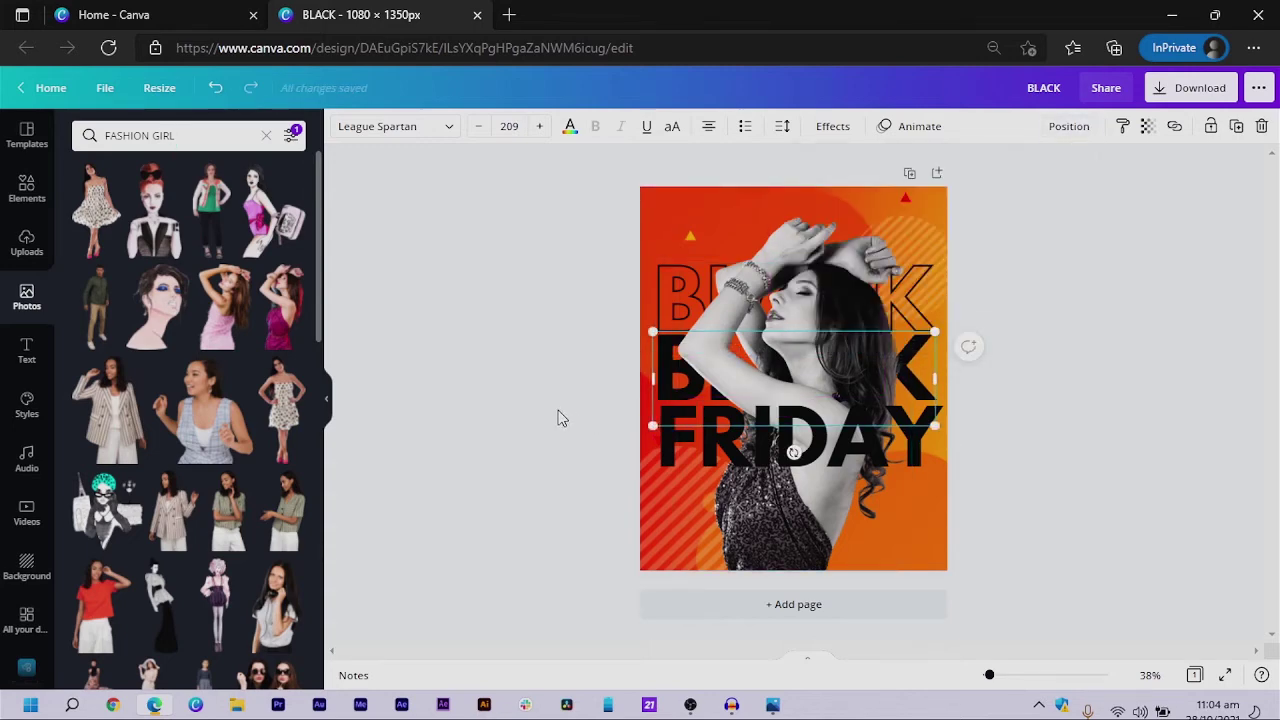
left_click(560, 449)
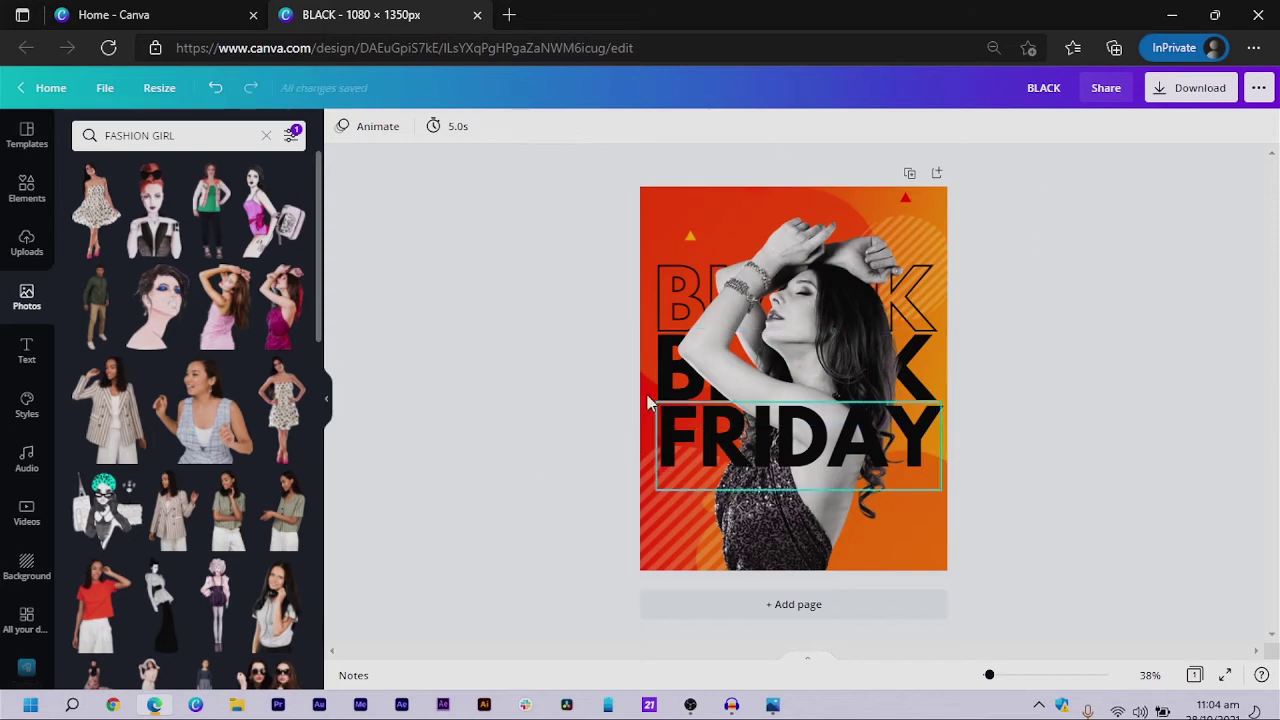
Nudge all three text lines down, then shift the model photo slightly lower
left_click(676, 448)
left_click(676, 388, "shift")
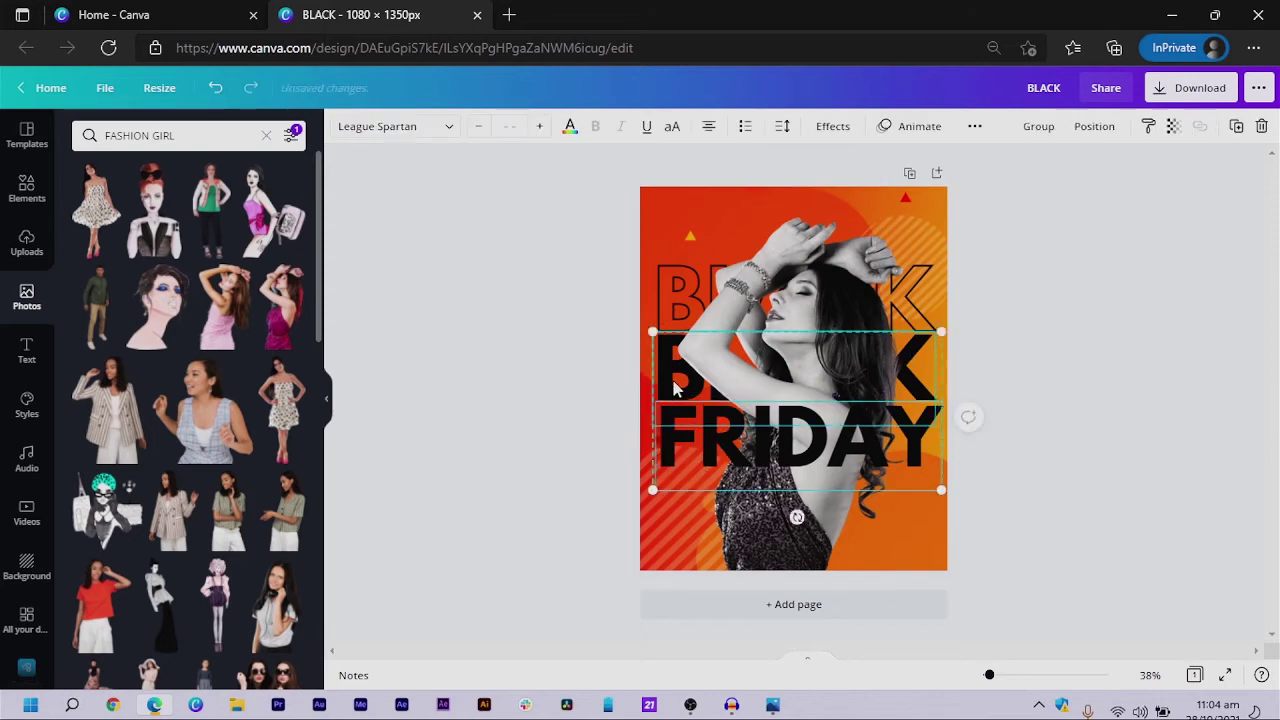
left_click(660, 303, "shift")
key("Down")
key("Down")
key("Down")
key("Down")
key("Down")
key("Down")
key("Down")
key("Down")
key("Down")
key("Down")
key("Down")
key("Down")
key("Down")
key("Down")
key("Down")
key("Down")
key("Down")
key("Down")
key("Down")
key("Down")
left_click_drag(768, 540, 776, 553)
key("Down")
key("Down")
key("Down")
key("Down")
key("Down")
key("Down")
key("Down")
key("Down")
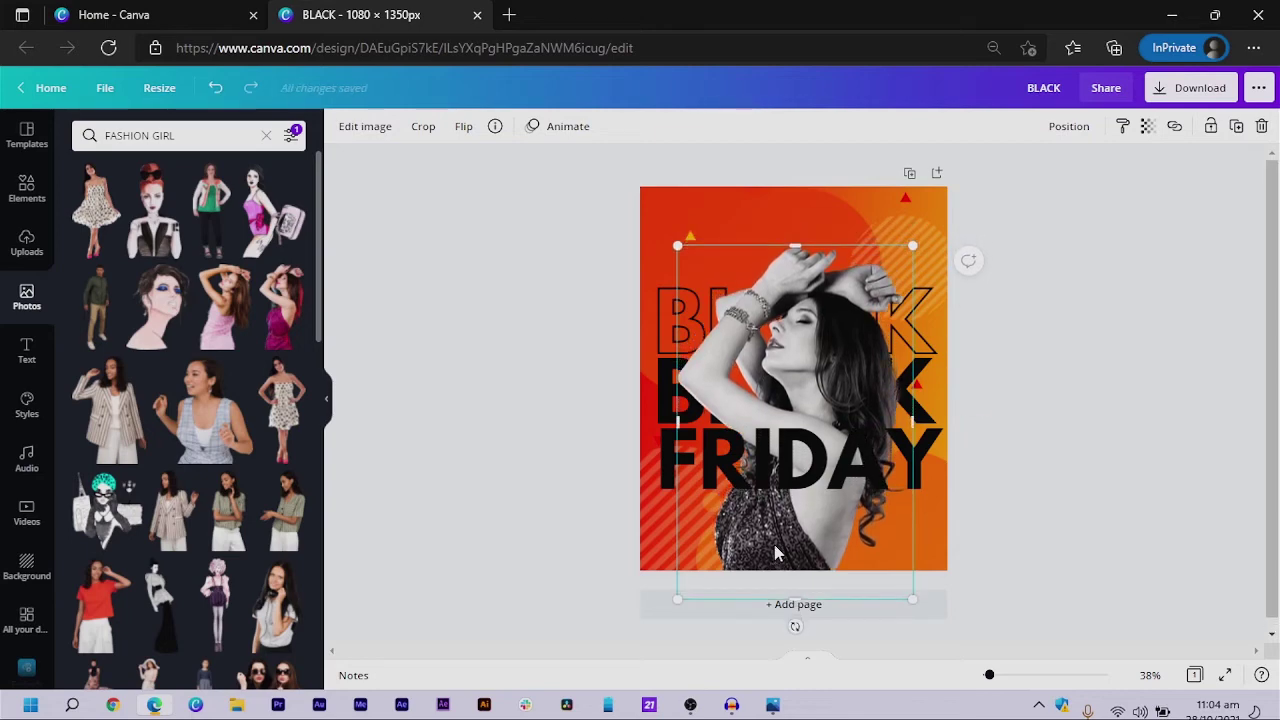
left_click(1090, 352)
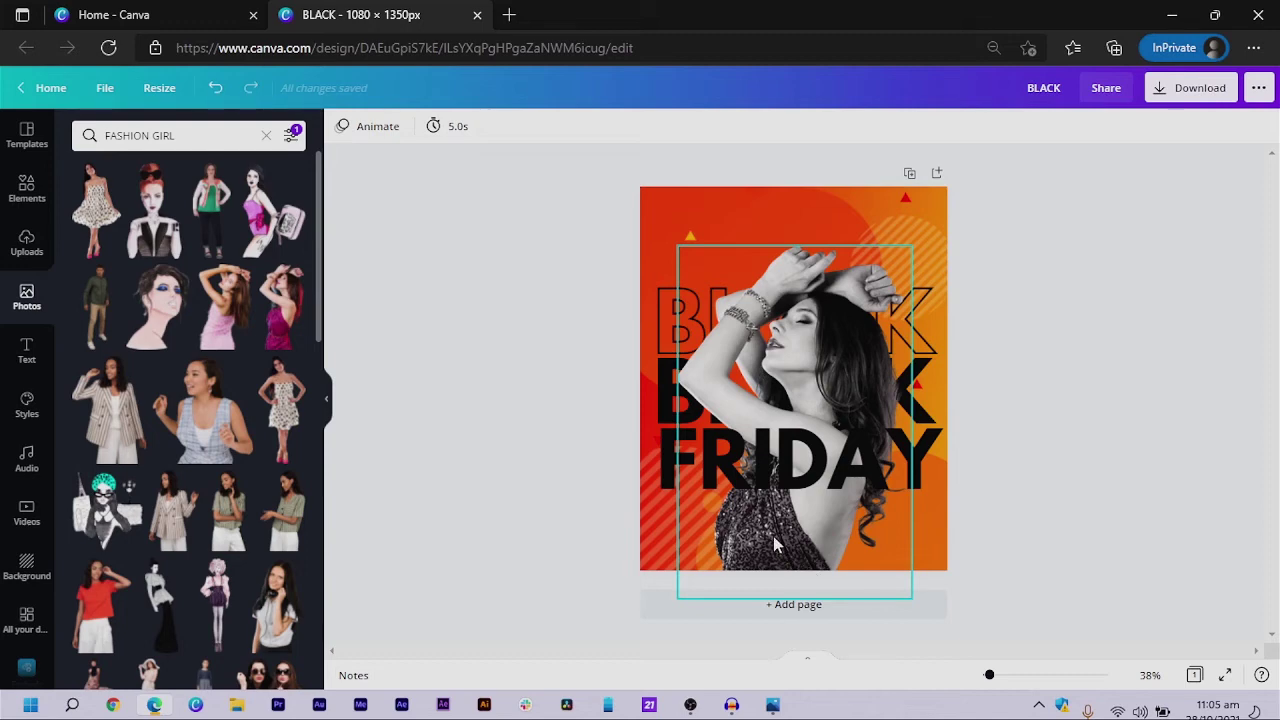
Add a yellow rectangle, flatten it into a thin bar and place it above the outlined BLACK
left_click(680, 292)
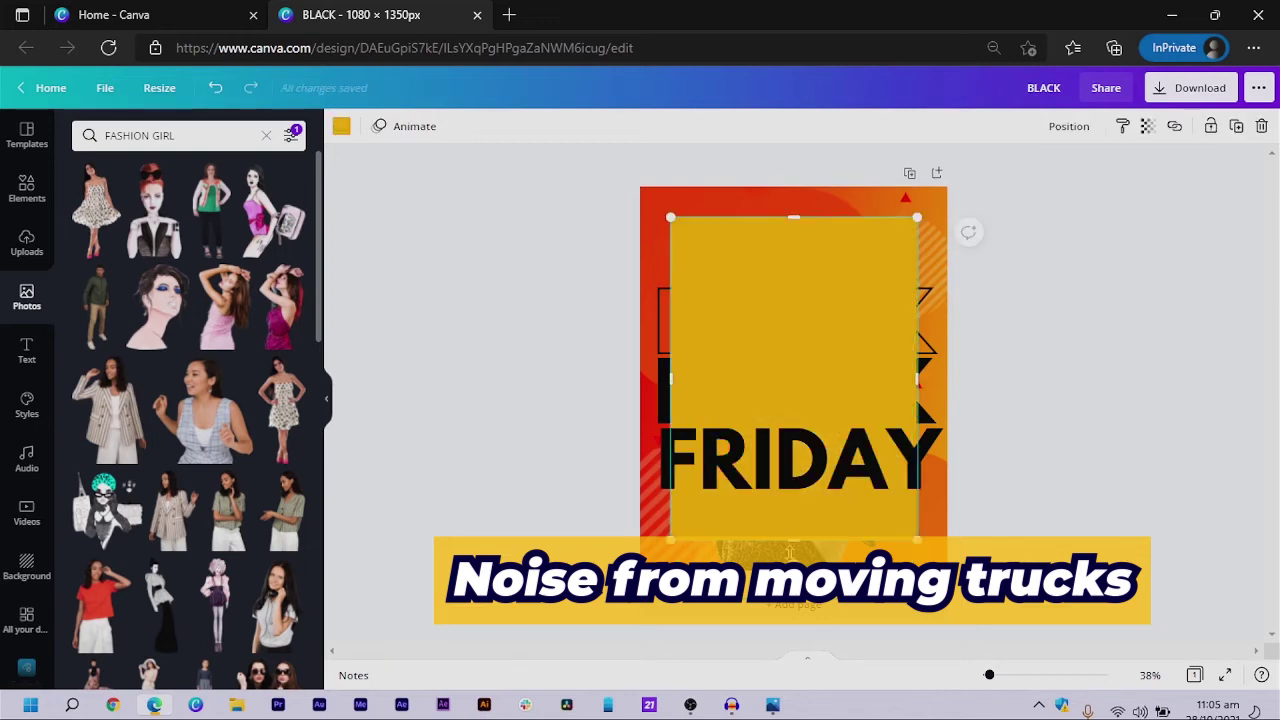
left_click_drag(794, 545, 791, 331)
mouse_move(776, 275)
left_mouse_down()
mouse_move(756, 246)
mouse_move(757, 271)
mouse_move(770, 273)
left_mouse_up()
left_click_drag(876, 274, 932, 273)
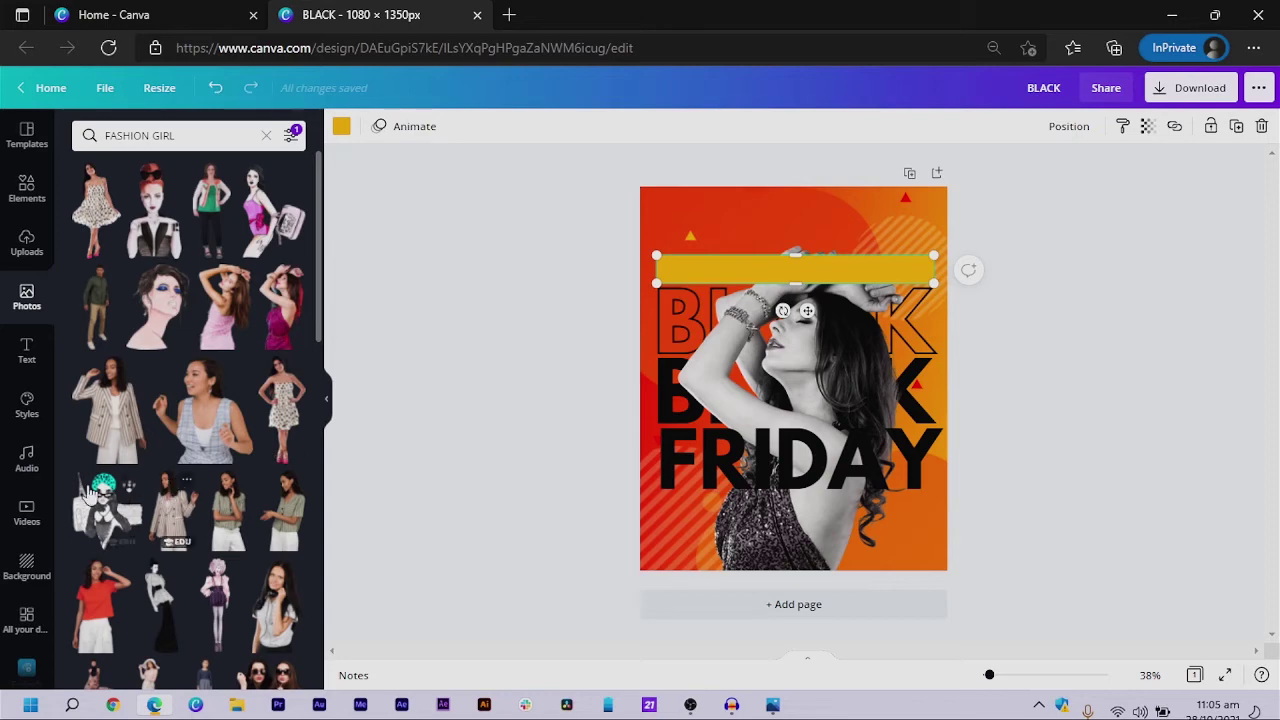
Nudge the greyscale model photo right and back left to fine-tune its position
scroll(117, 467, "down", 5)
scroll(119, 467, "down", 10)
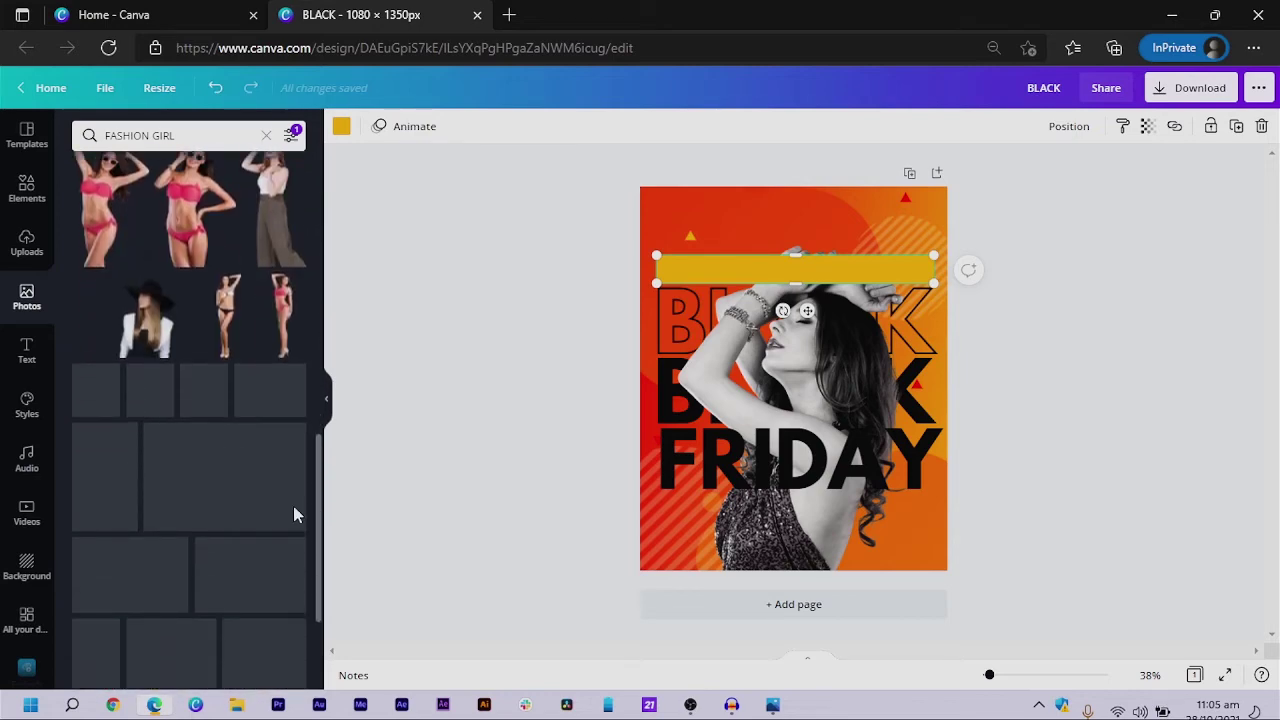
scroll(112, 443, "down", 3)
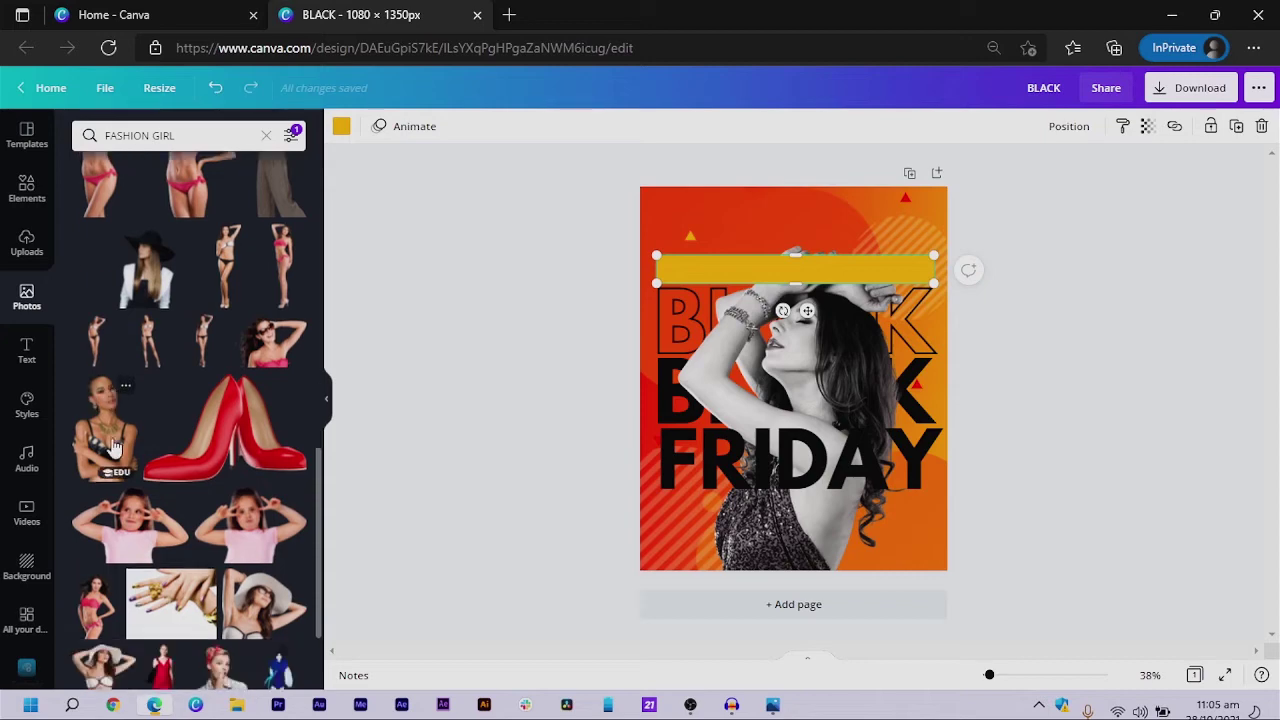
scroll(207, 487, "down", 2)
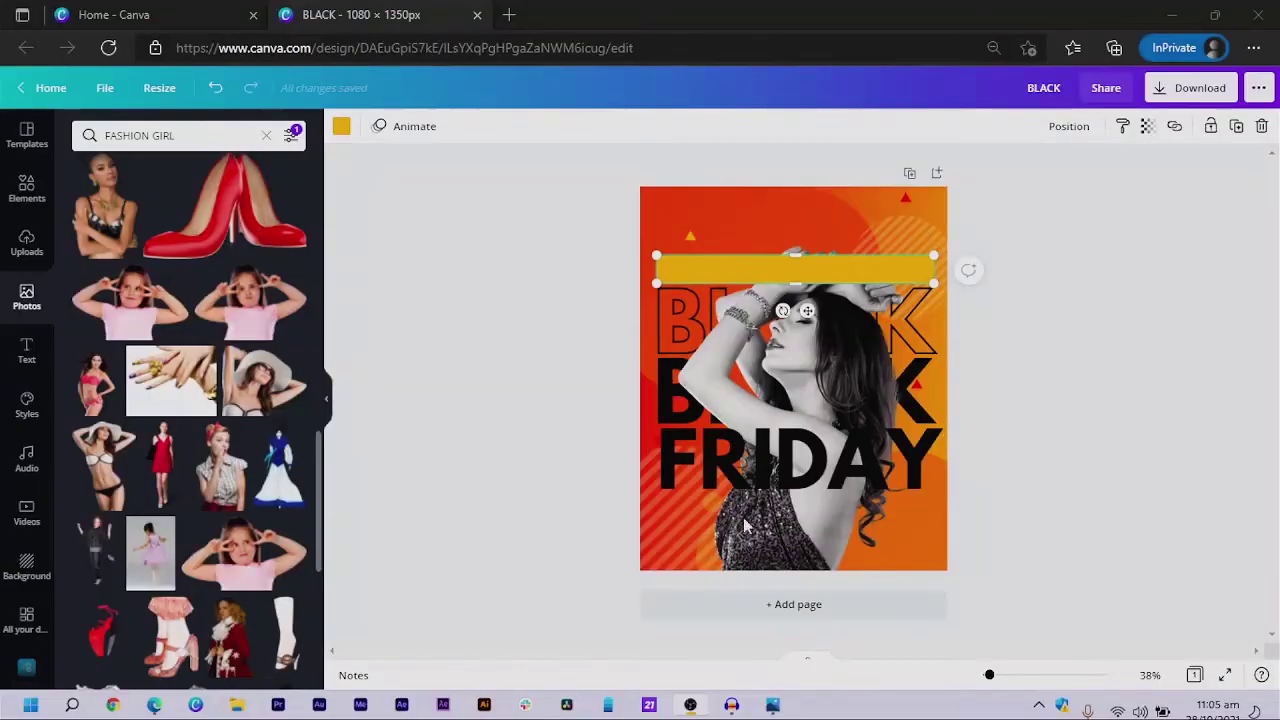
scroll(190, 400, "down", 10)
scroll(210, 415, "down", 5)
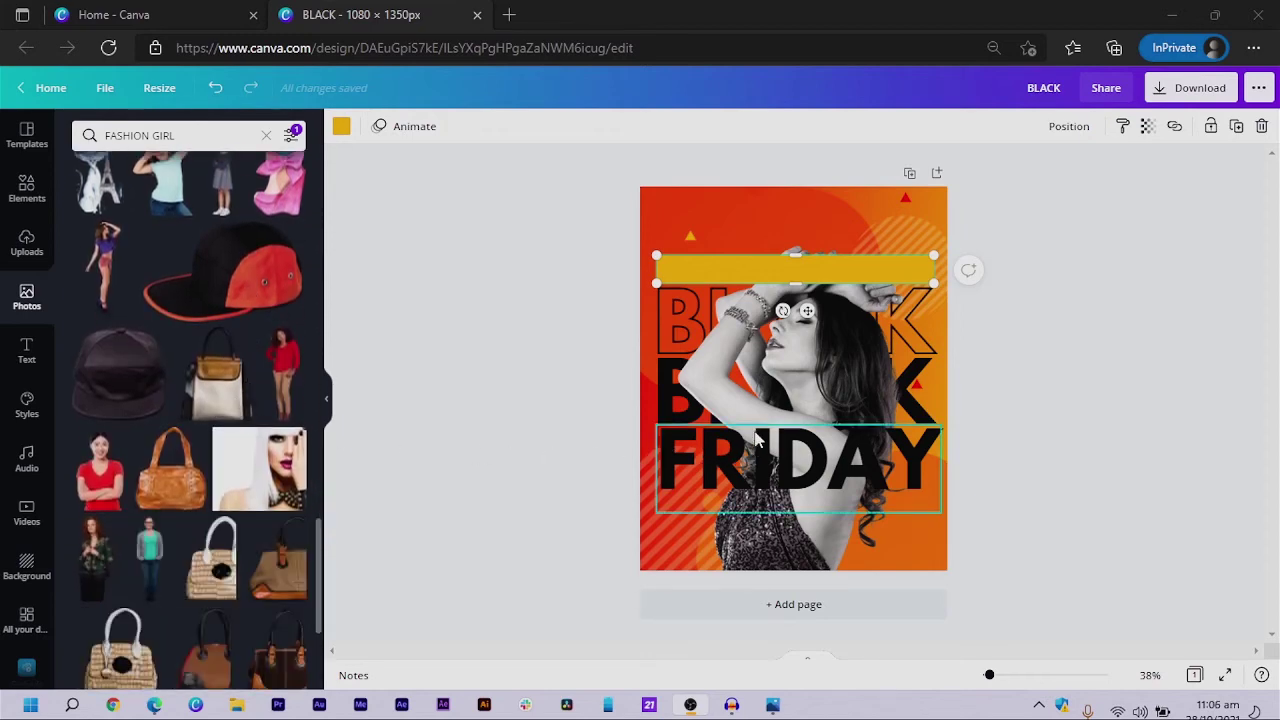
left_click(825, 373)
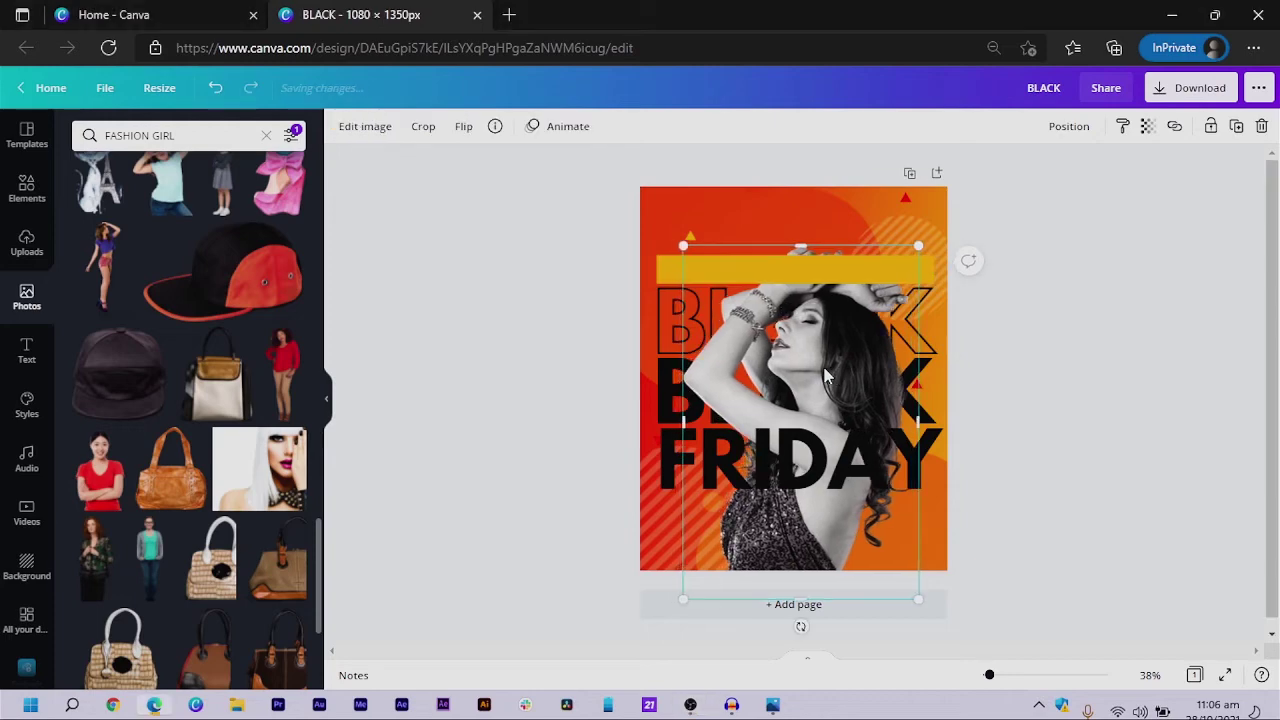
key("shift+Right")
key("shift+Right")
key("shift+Right")
key("shift+Right")
key("shift+Right")
key("shift+Right")
key("shift+Right")
key("shift+Right")
key("shift+Right")
key("shift+Right")
key("shift+Right")
key("shift+Right")
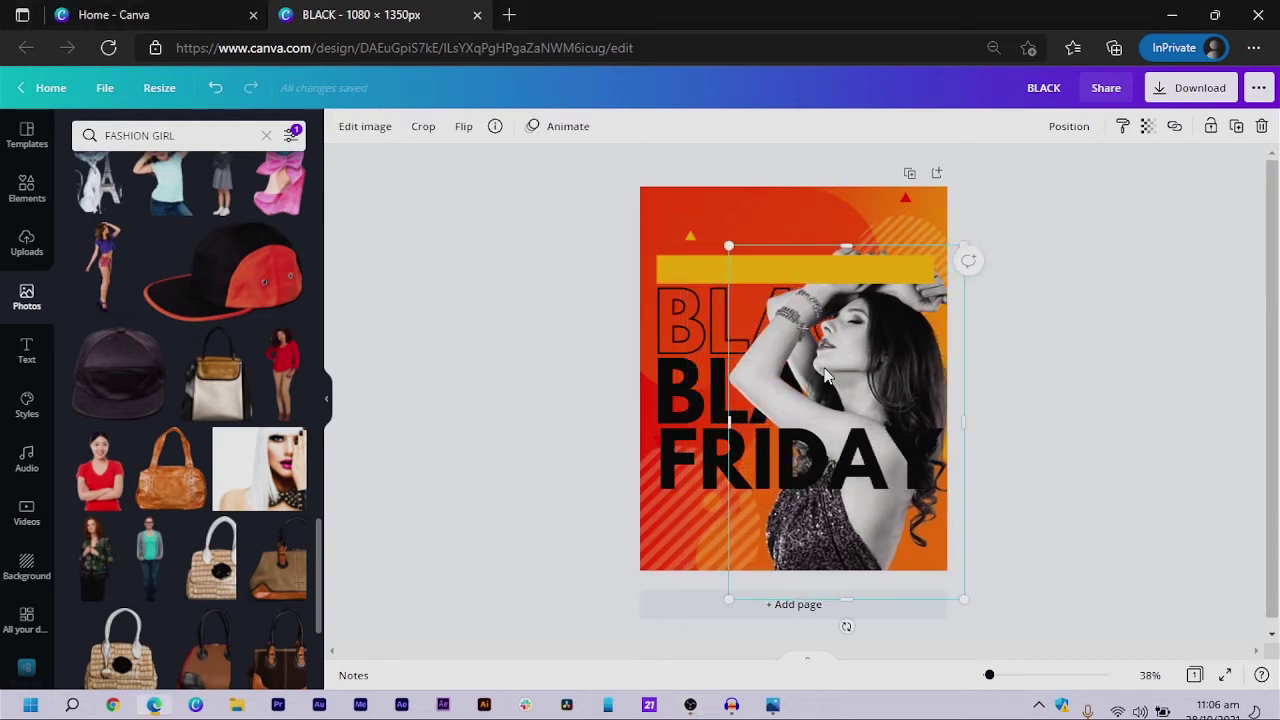
key("shift+Left")
key("shift+Left")
key("shift+Left")
key("shift+Left")
key("shift+Left")
key("shift+Left")
key("shift+Left")
key("shift+Left")
key("shift+Left")
key("shift+Left")
key("shift+Left")
key("shift+Left")
key("shift+Left")
key("shift+Left")
key("shift+Left")
key("shift+Left")
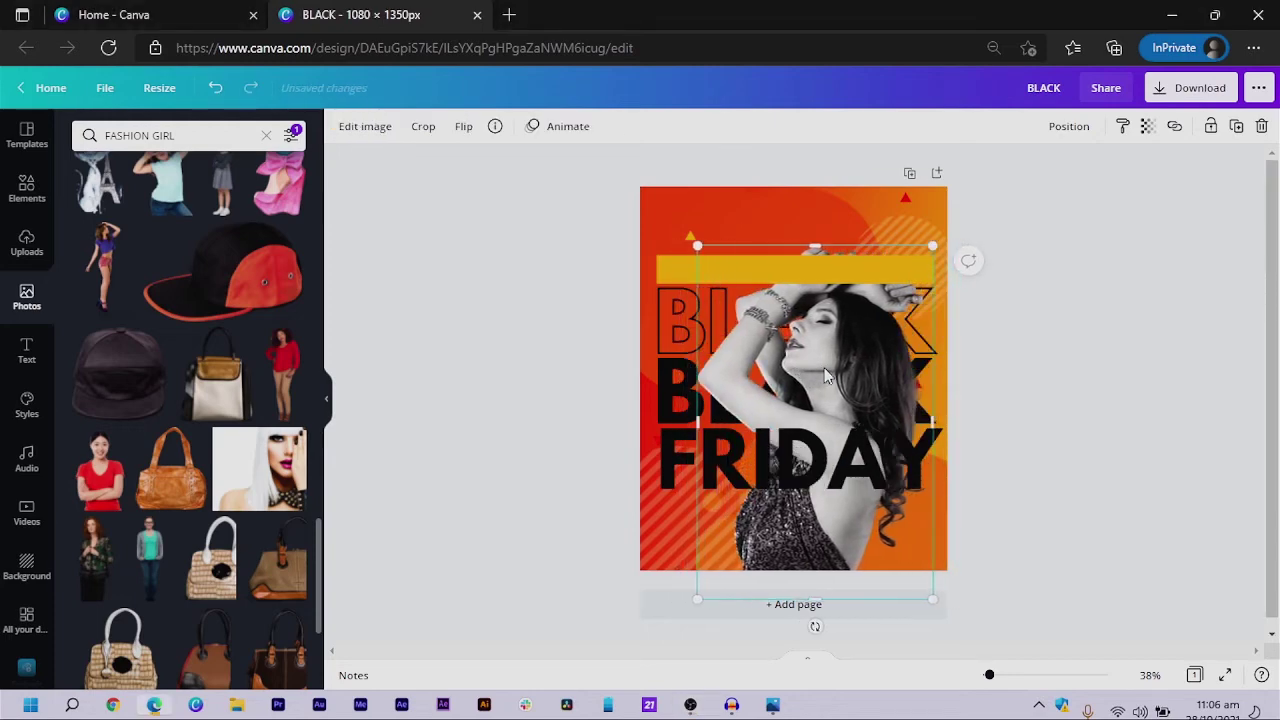
left_click(843, 272)
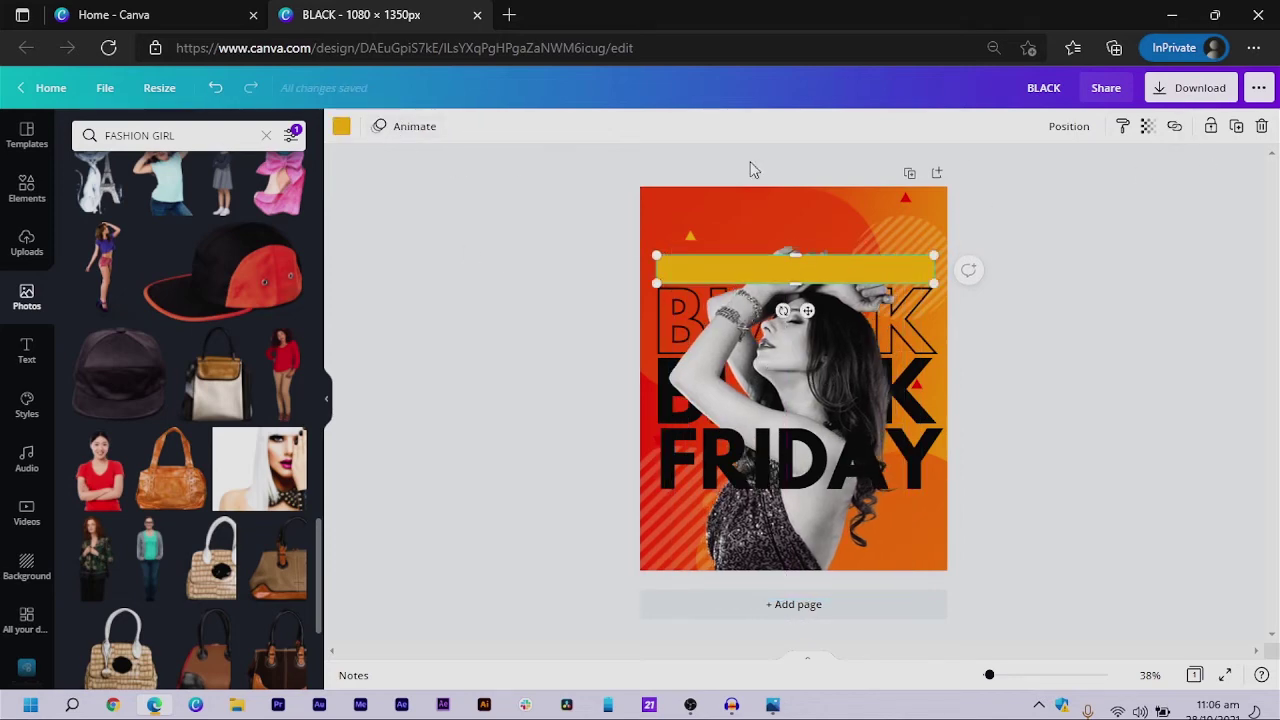
Recolour the yellow bar to the default black
left_click(342, 127)
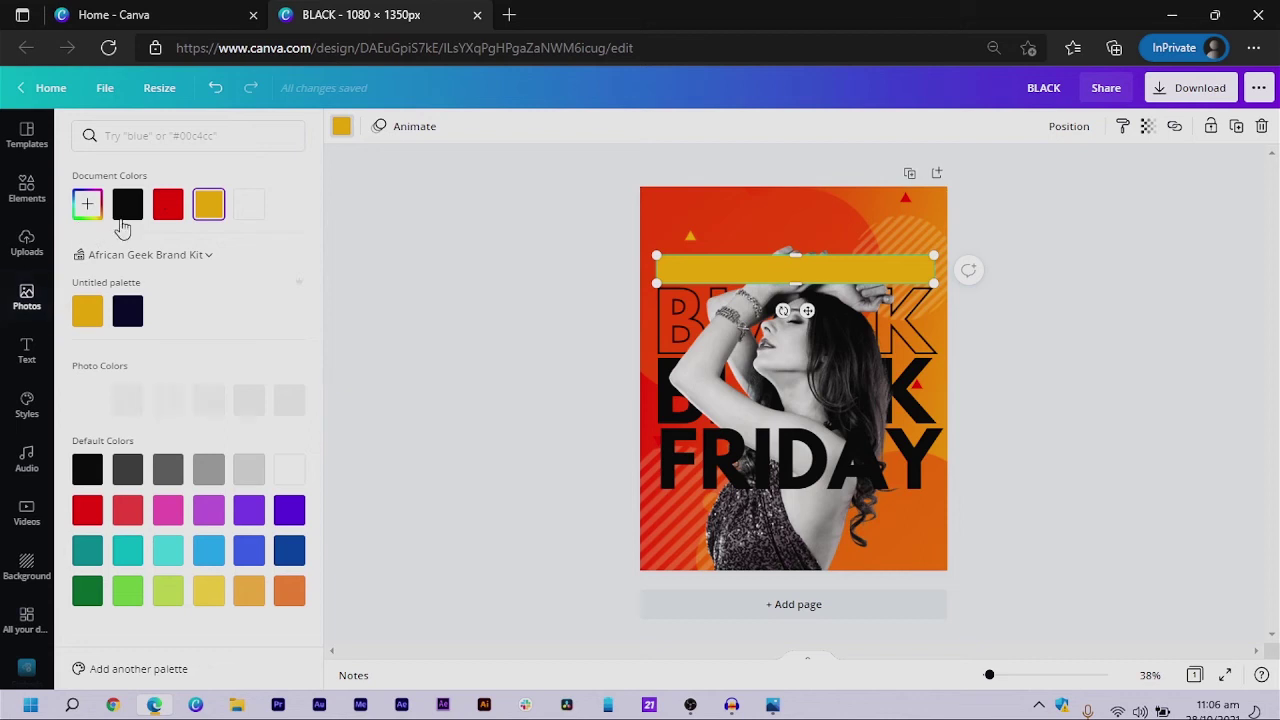
left_click(127, 210)
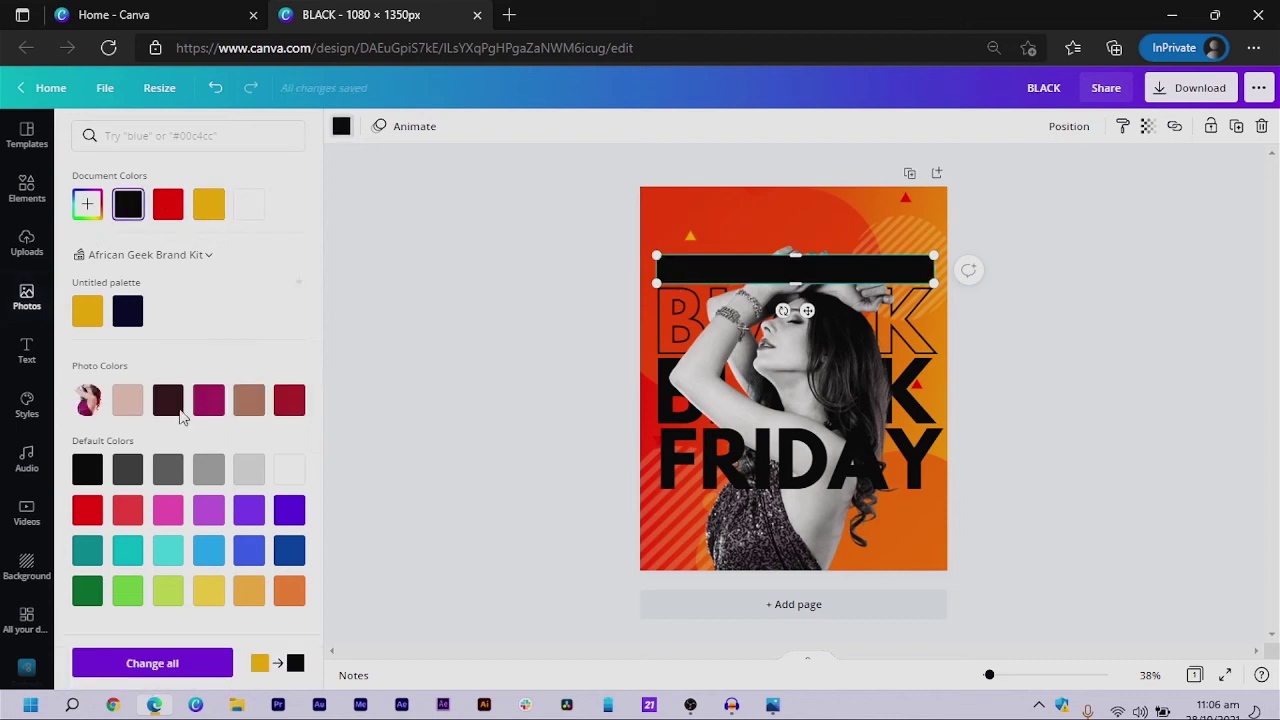
left_click(84, 470)
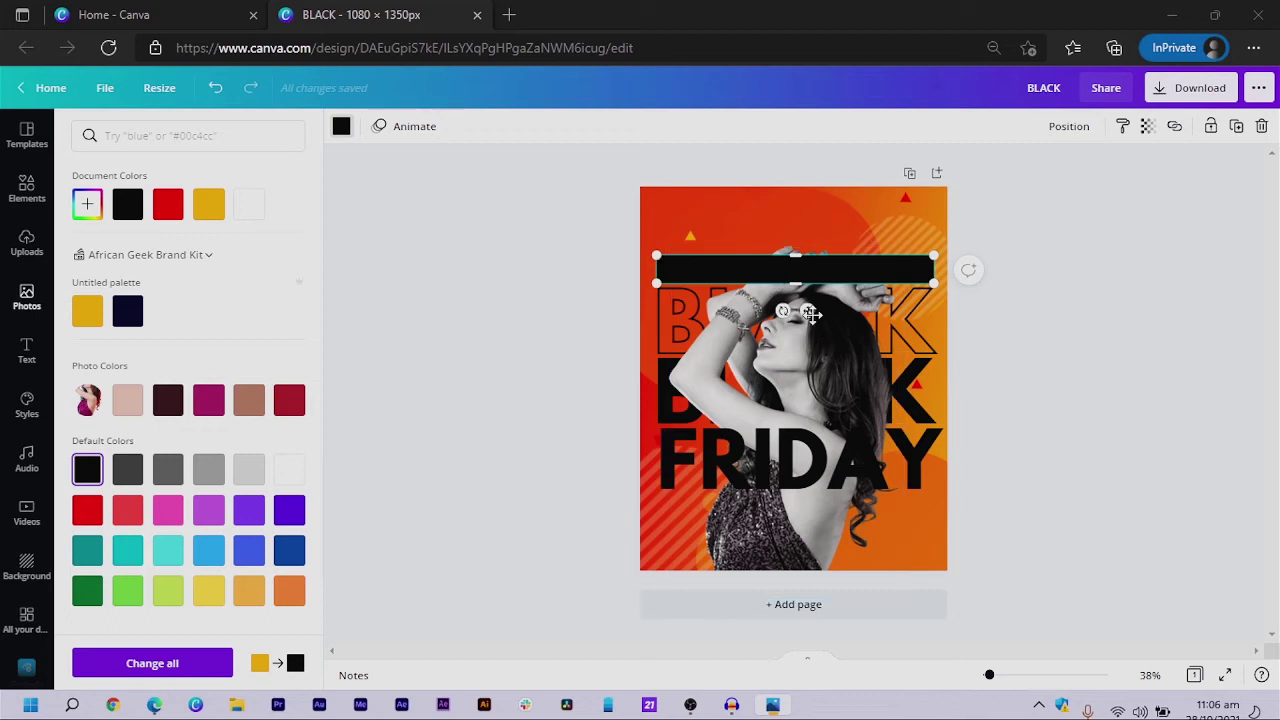
Add a text box on the black bar and set it to white Montserrat
key("t")
left_click_drag(790, 380, 863, 272)
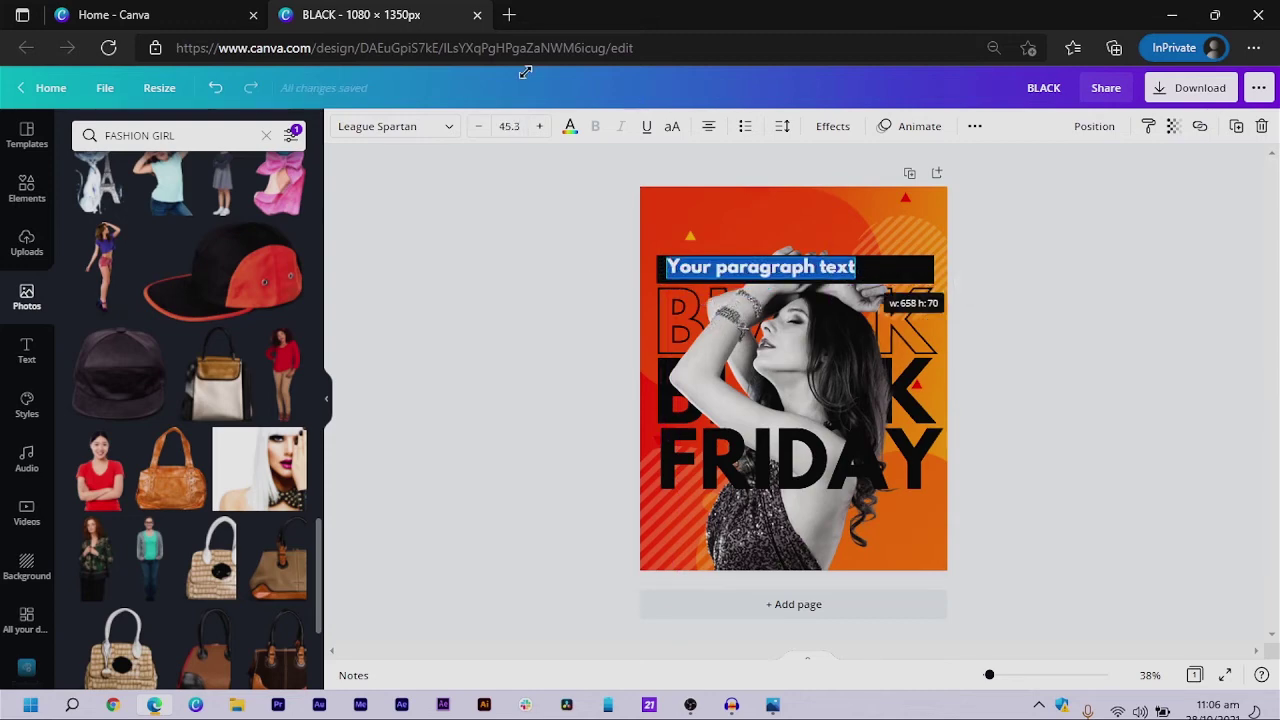
left_click(410, 138)
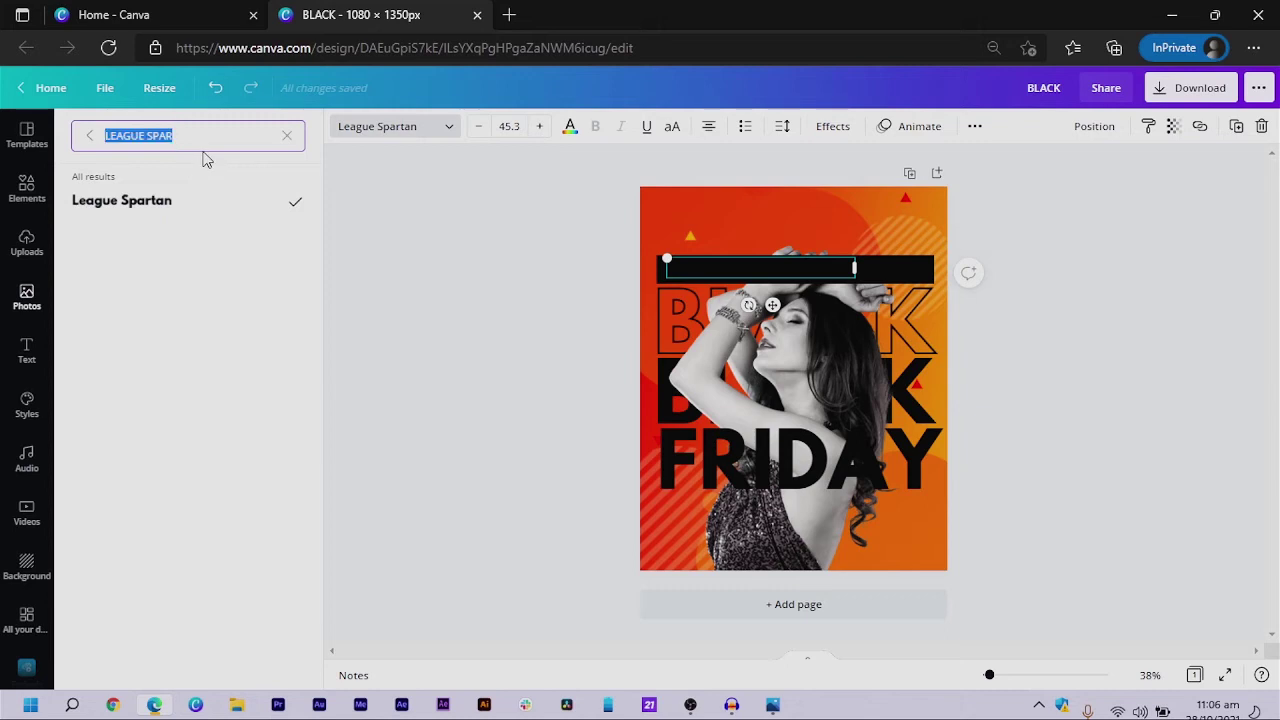
type("MONT")
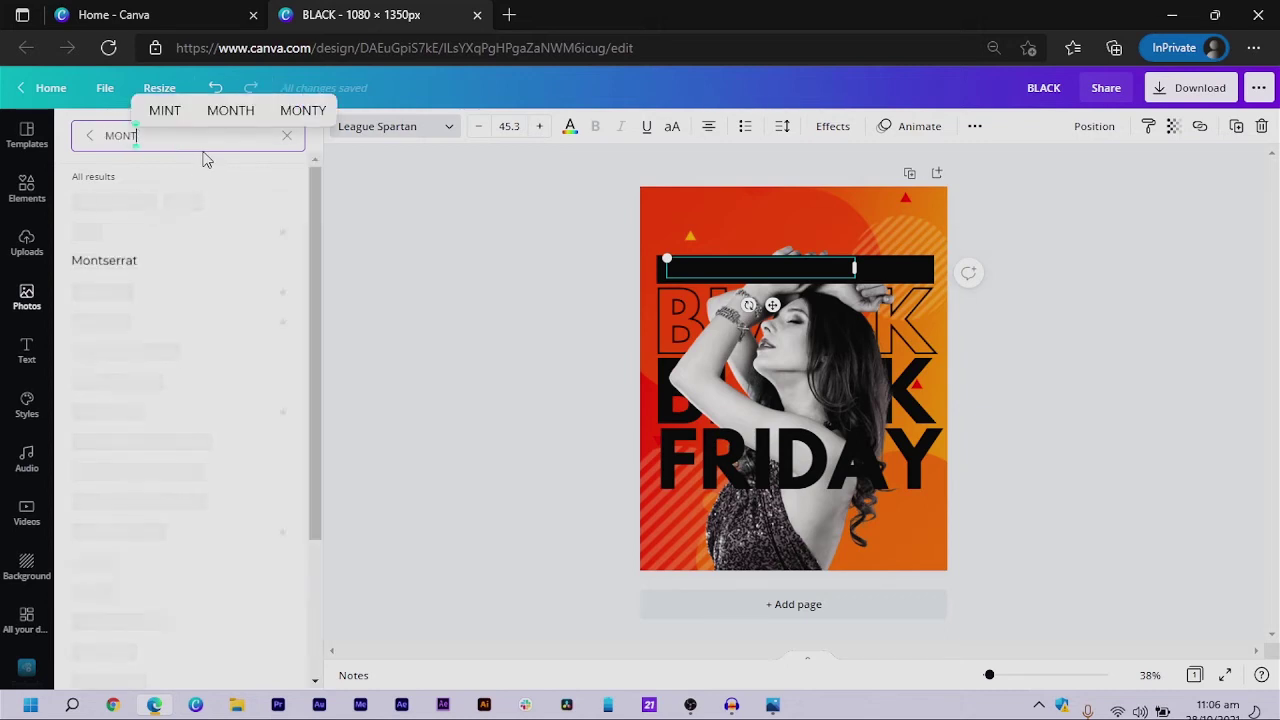
left_click(109, 264)
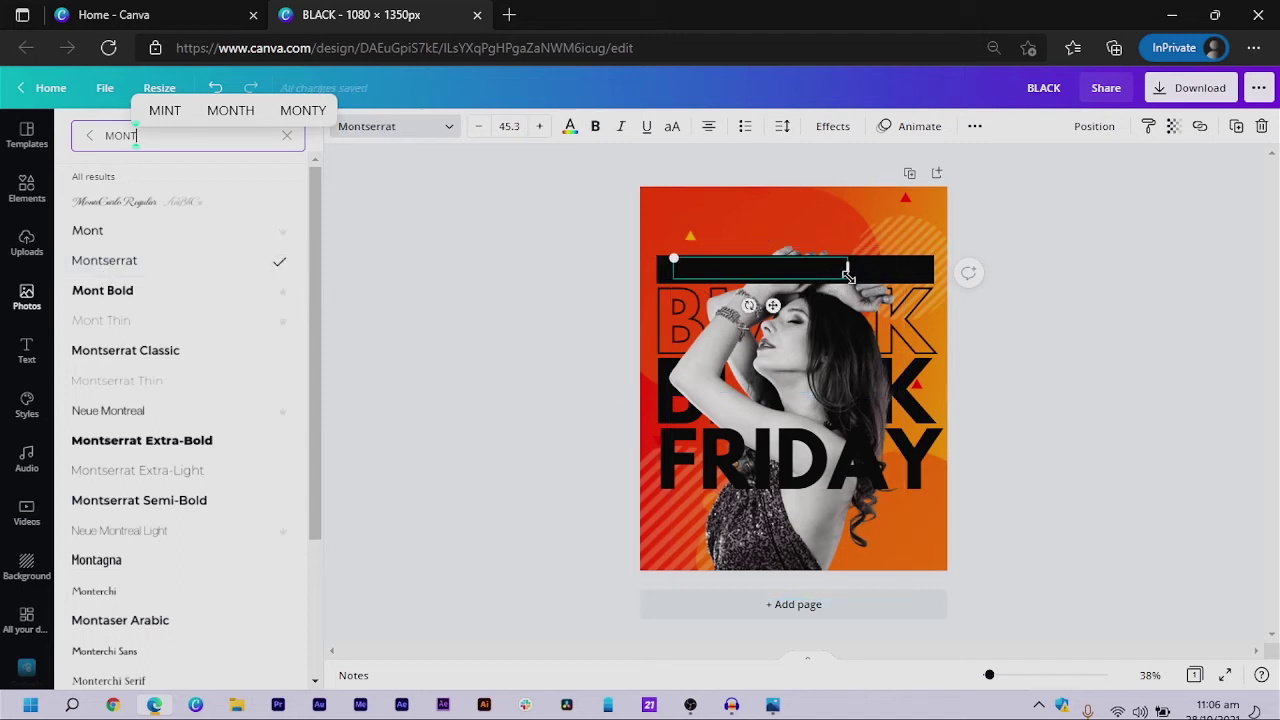
left_click(569, 128)
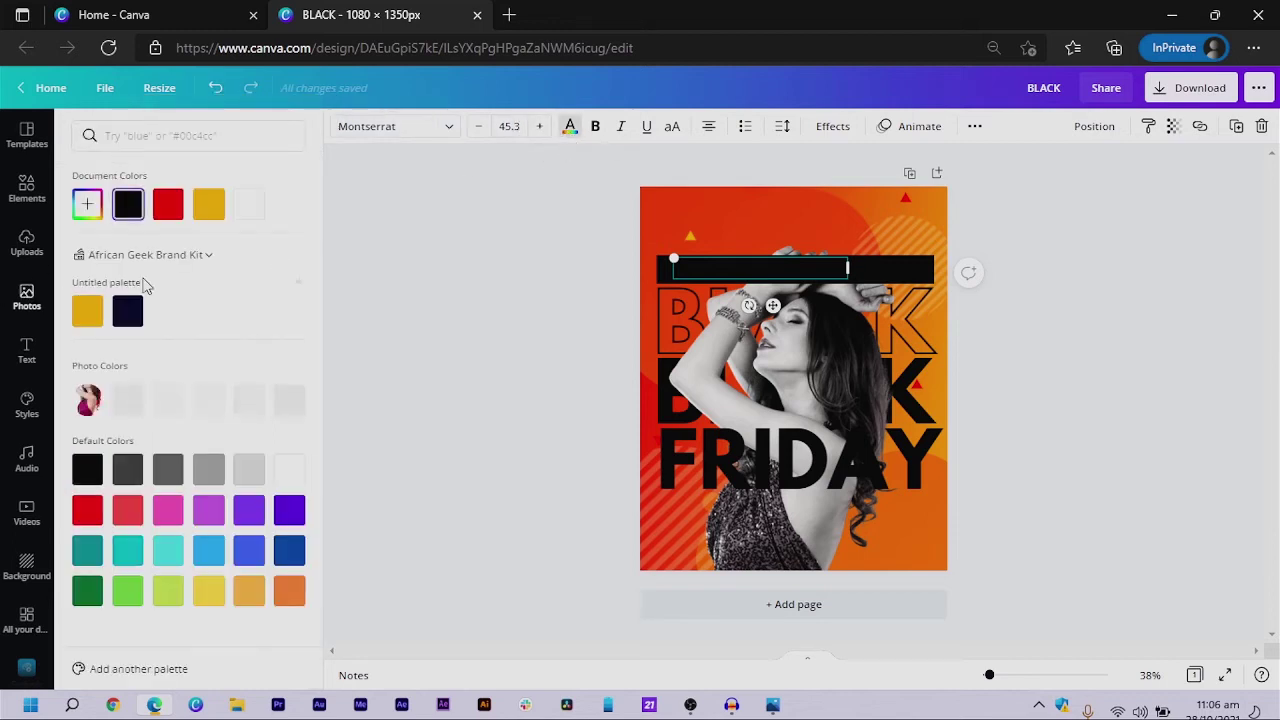
left_click(248, 204)
Replace the placeholder with 'FREE SHOPPING |FREE PARKING' and reduce its font size
left_click_drag(849, 277, 866, 289)
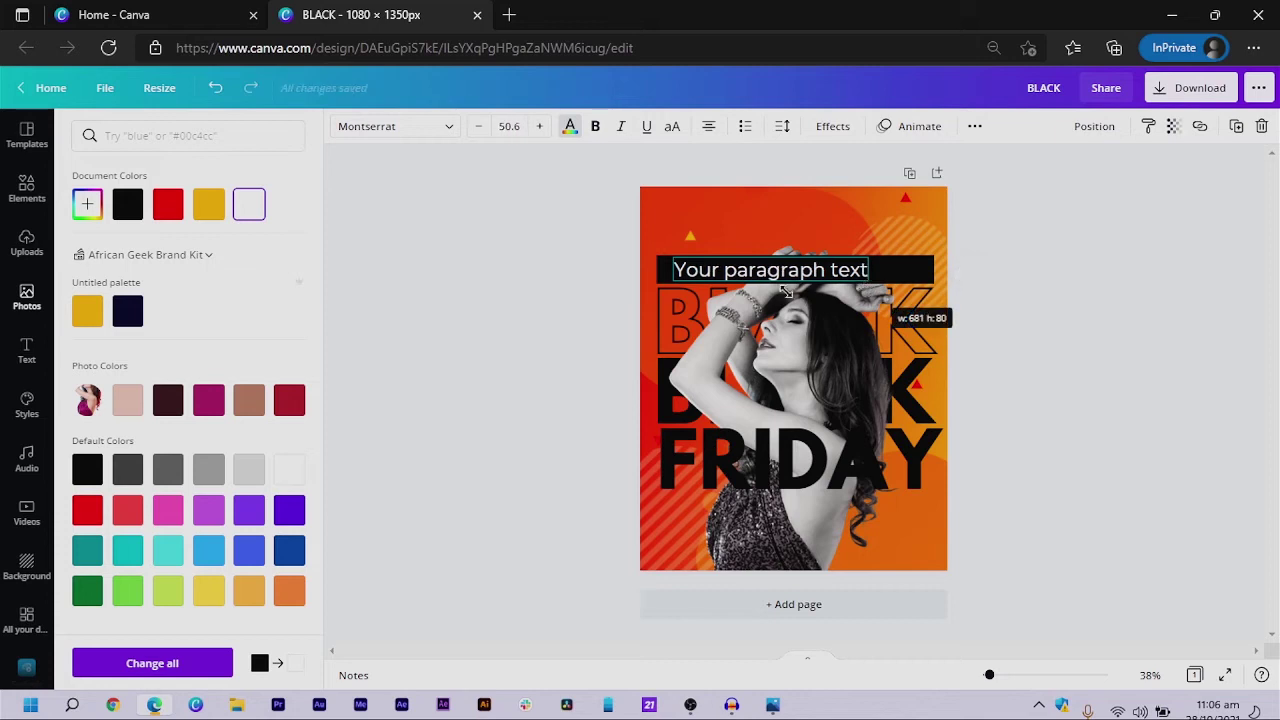
double_click(754, 270)
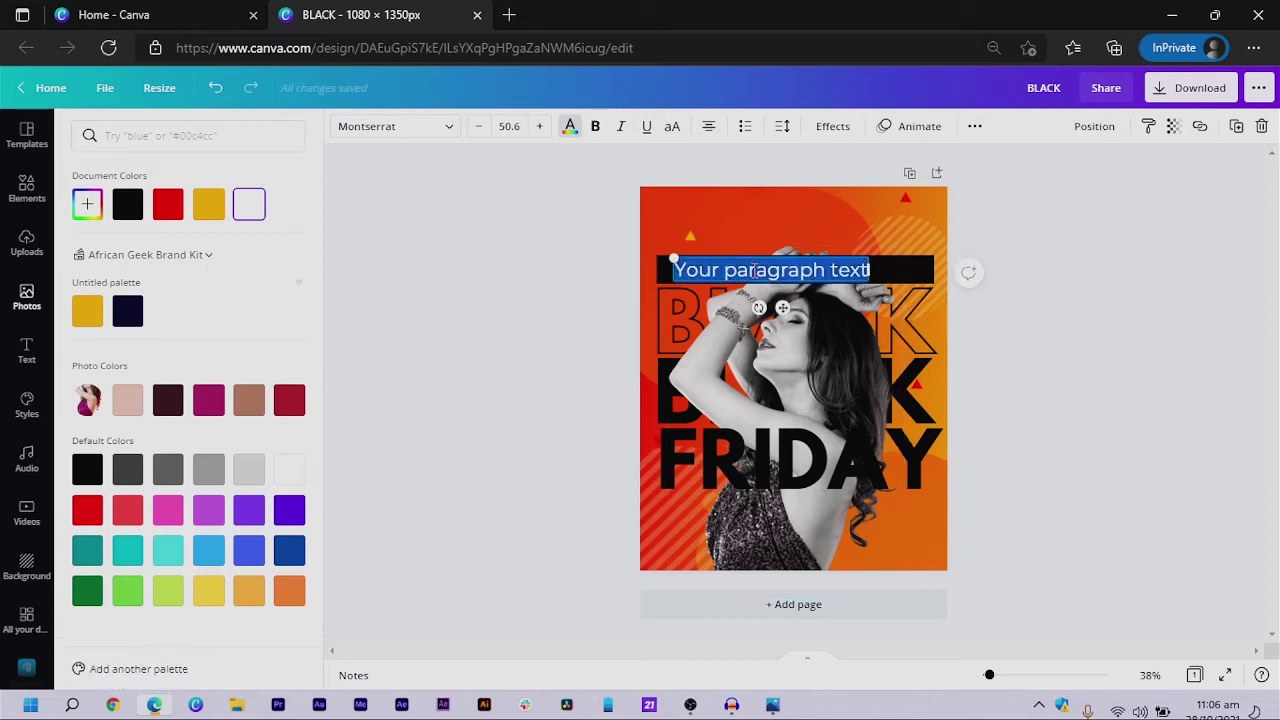
type("FR")
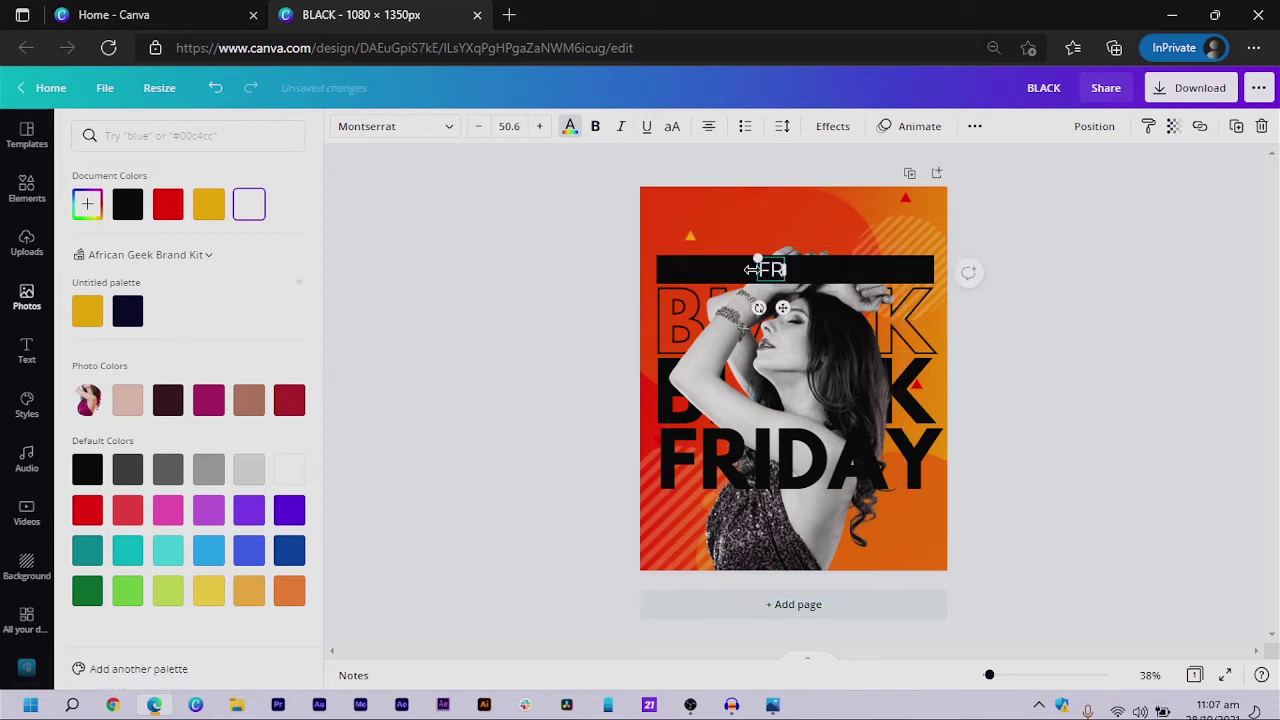
type("EE SHOPPING |")
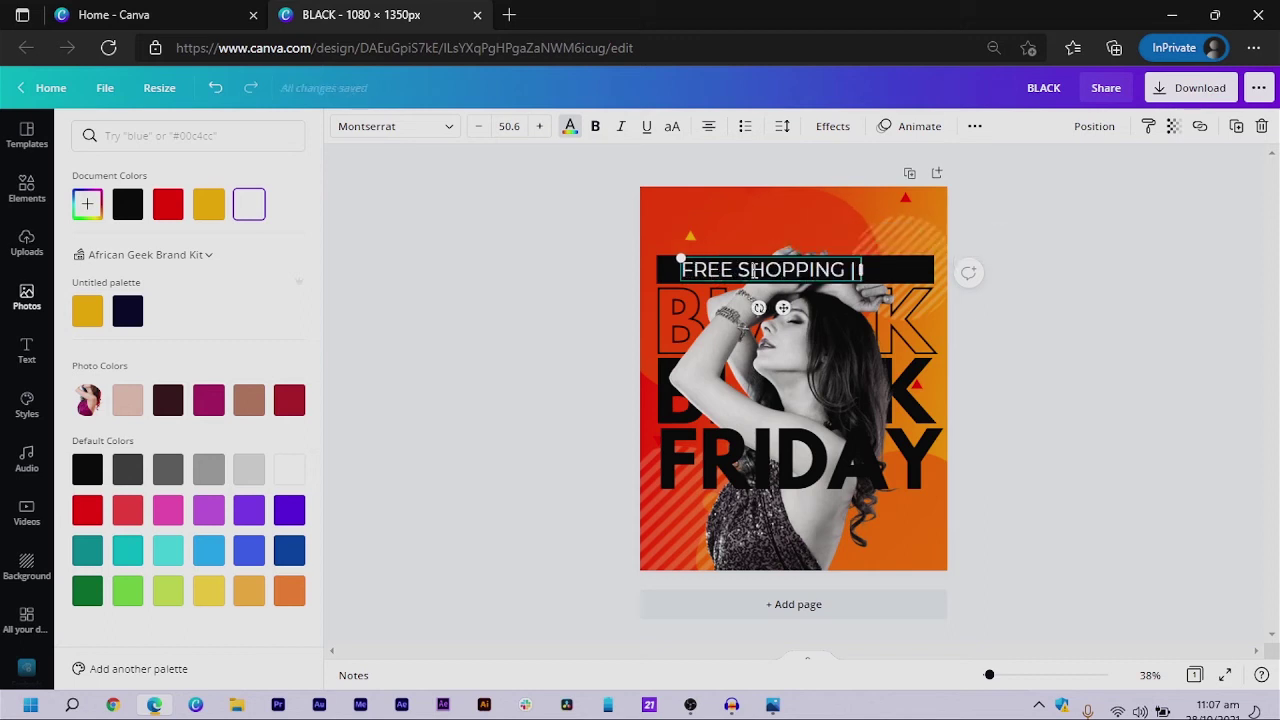
type("FREE PARKING")
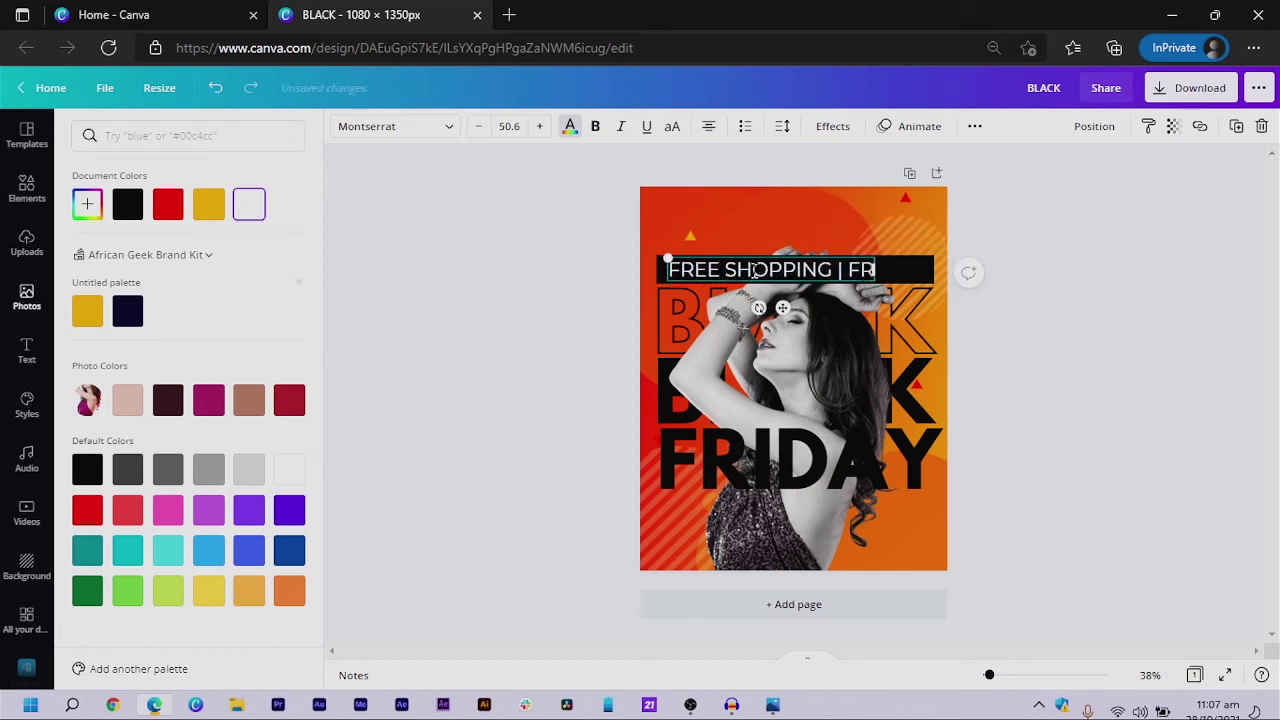
key("ctrl+a")
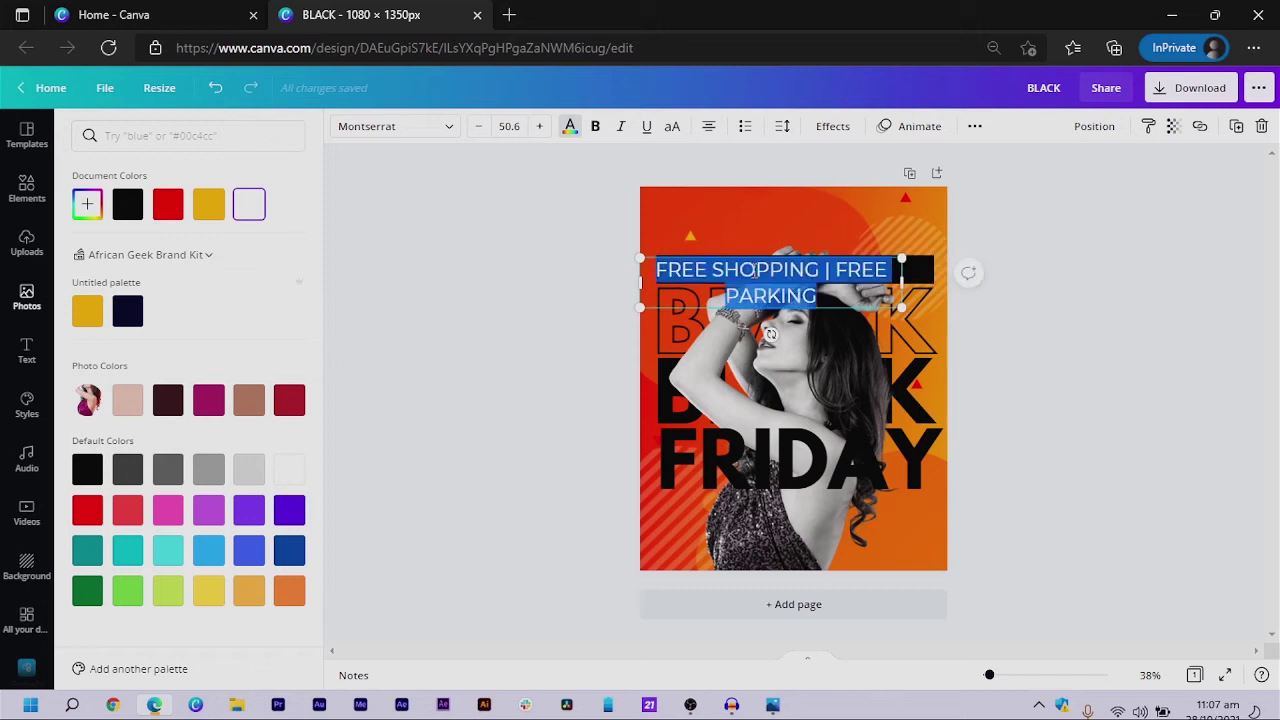
left_click(482, 127)
left_click(482, 127)
left_click(482, 127)
left_click(482, 127)
left_click(482, 127)
left_click(482, 127)
left_click(482, 127)
left_click(482, 127)
left_click(482, 127)
left_click(482, 127)
left_click(482, 127)
left_click(482, 127)
Centre the banner text on the black bar and settle its size at 41.6
key("Escape")
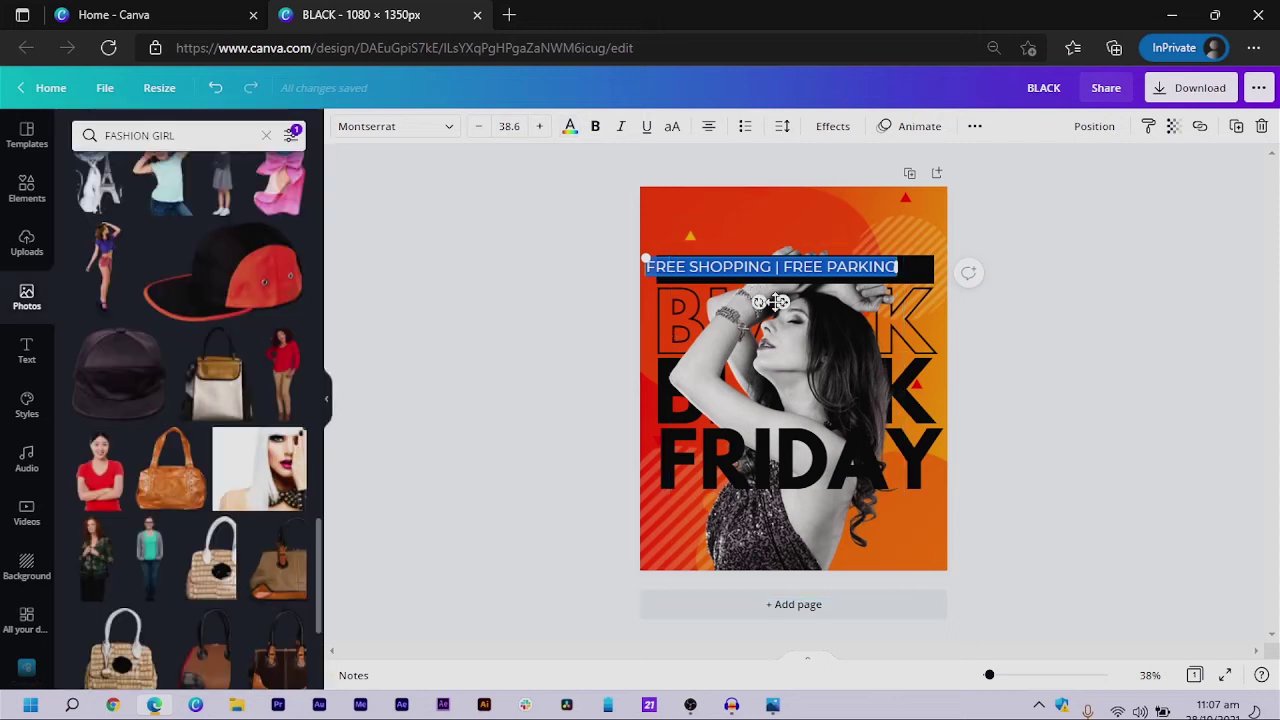
left_click_drag(787, 306, 806, 310)
left_click(539, 127)
left_click(539, 127)
left_click(539, 127)
left_click(539, 127)
left_click(479, 127)
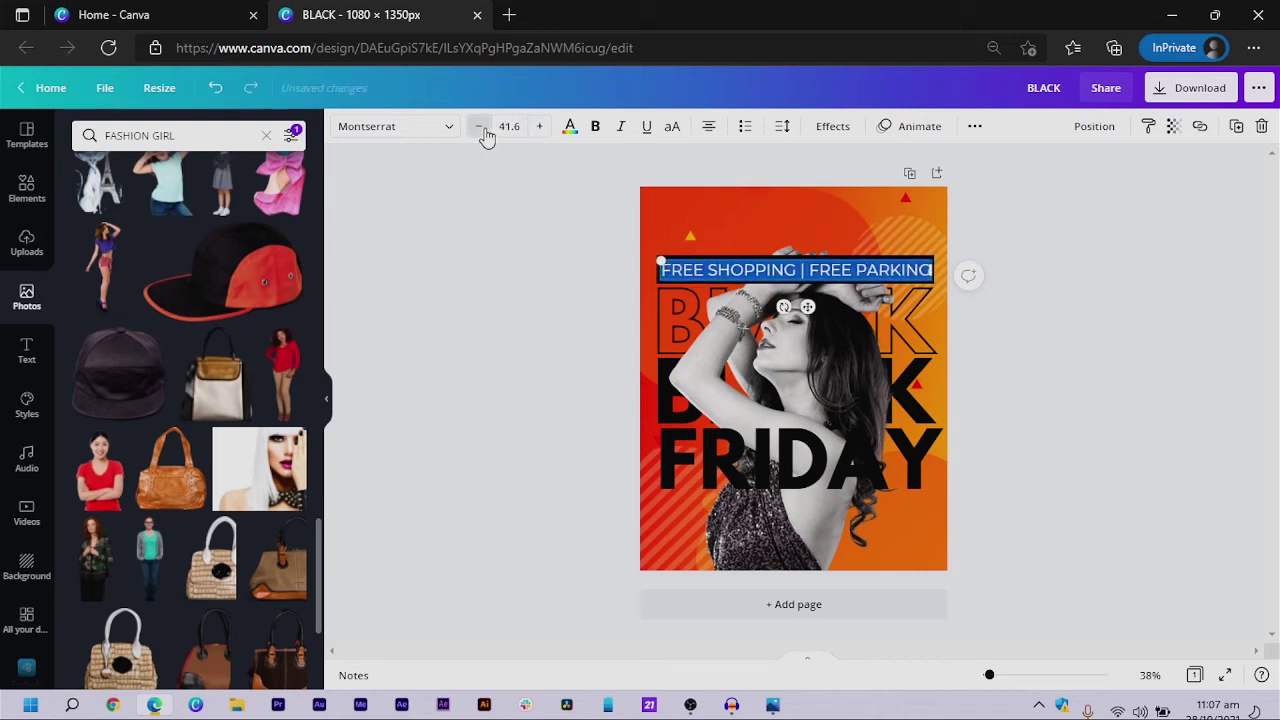
left_click(499, 335)
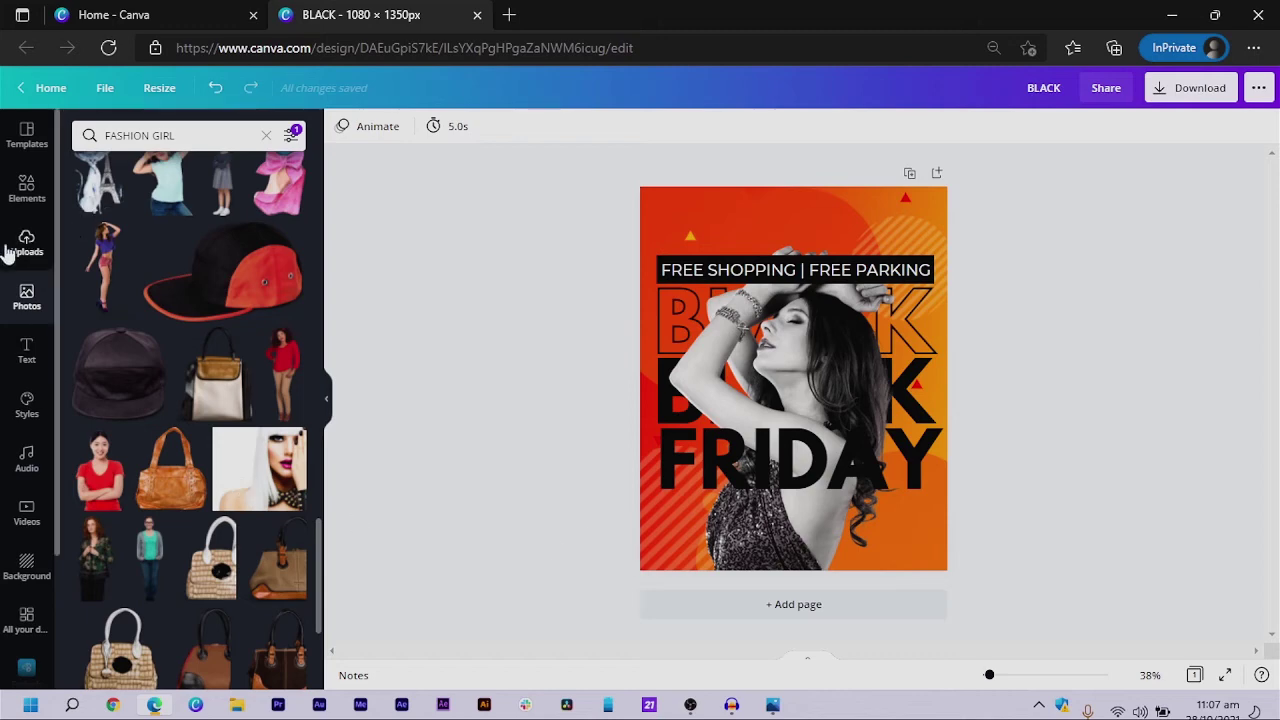
Search Elements for GRADIENT and place a duplicate FRIDAY line beneath the original
left_click(27, 190)
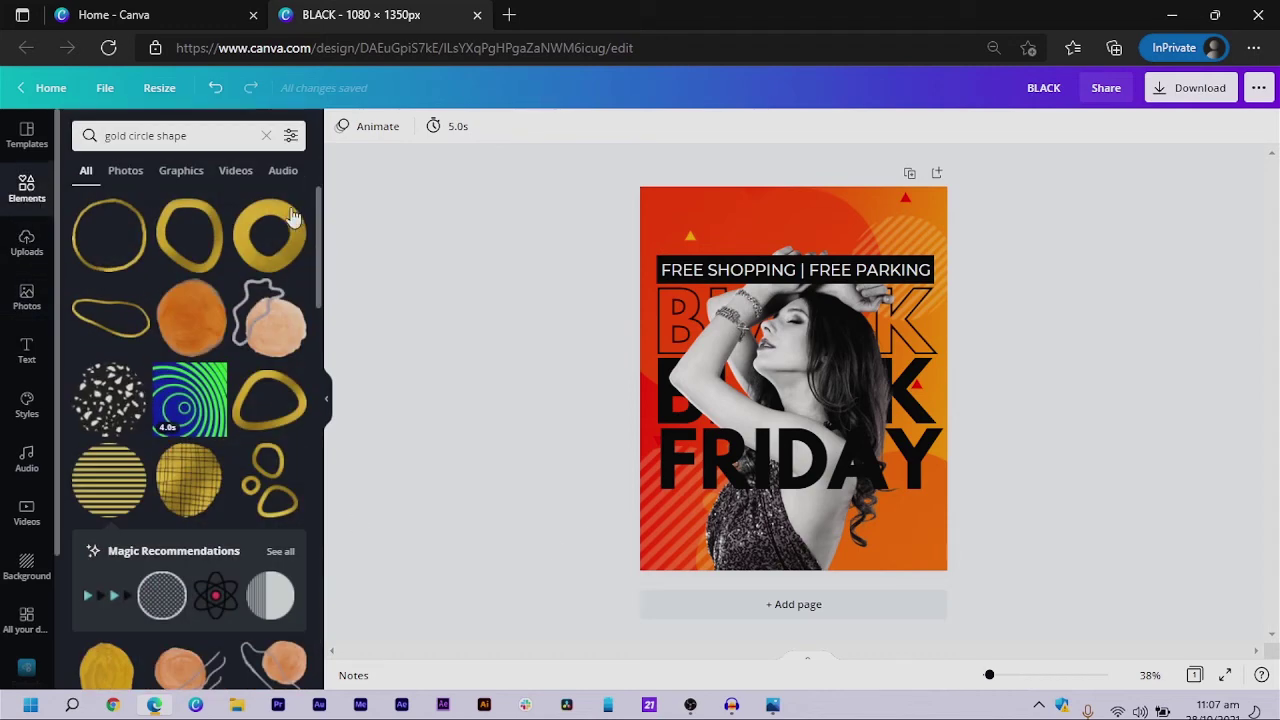
left_click(220, 132)
key("ctrl+a")
type("GRADIENT")
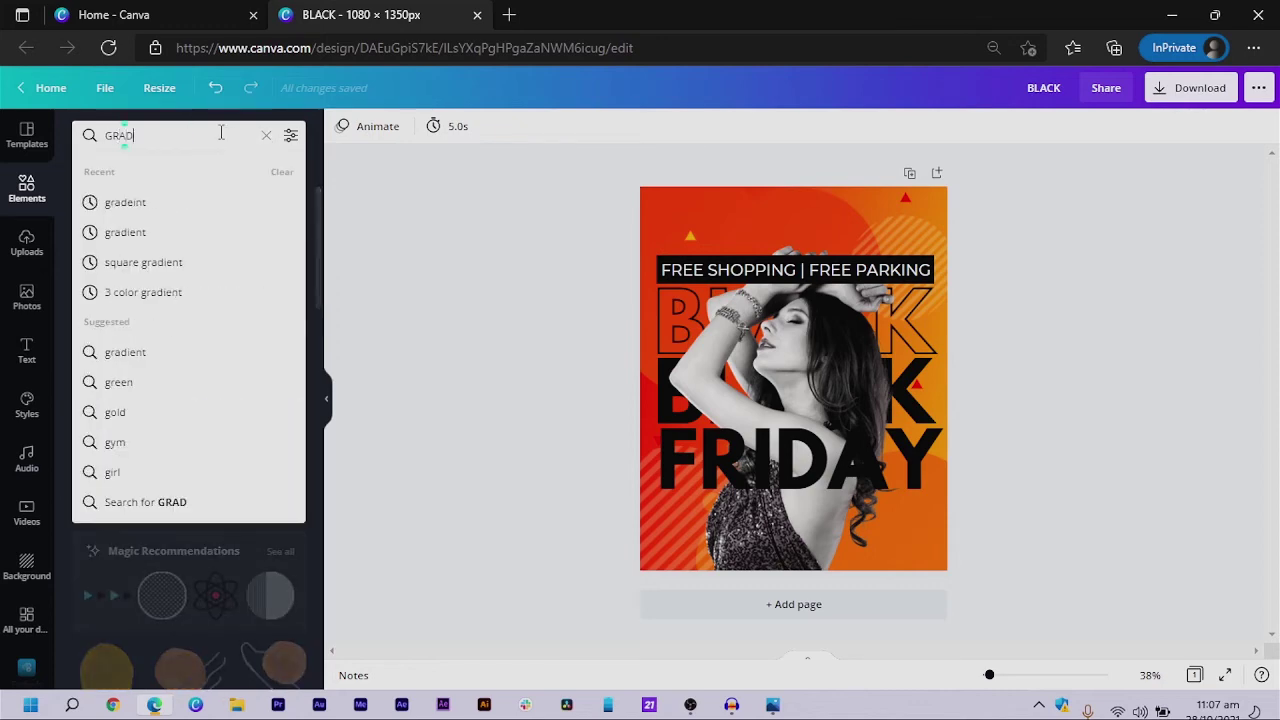
key("Return")
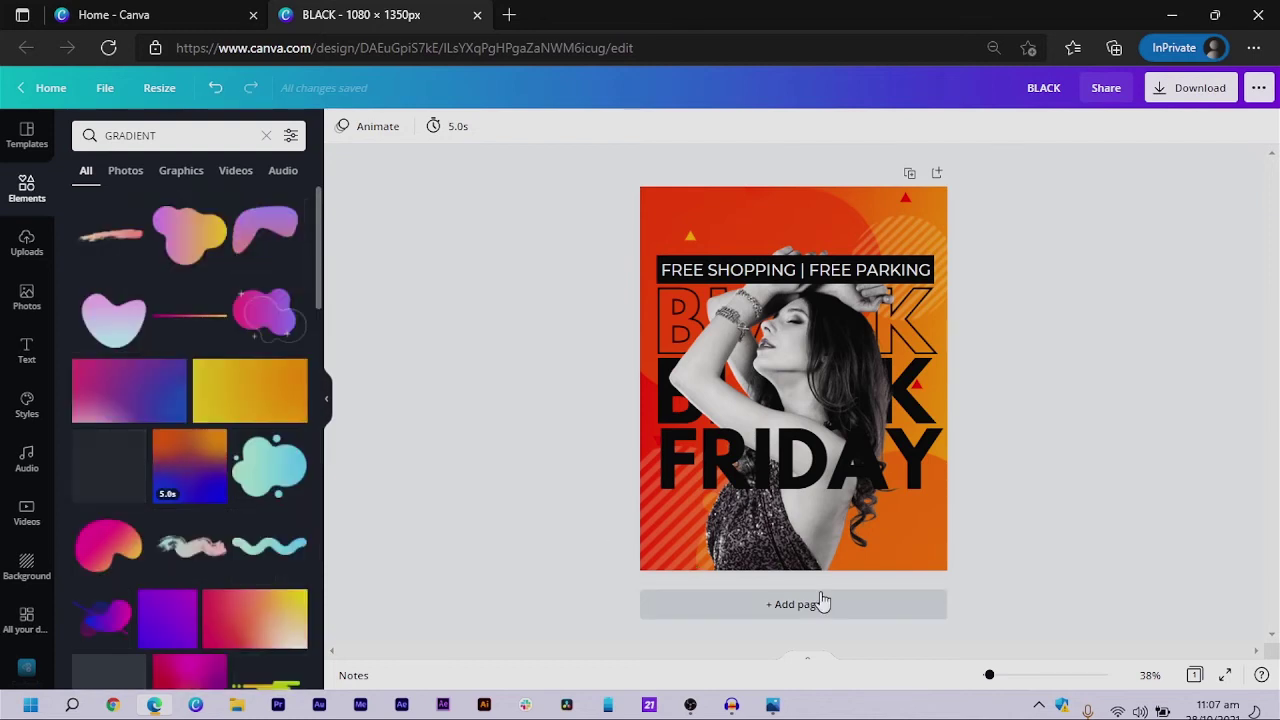
left_click_drag(720, 475, 718, 540)
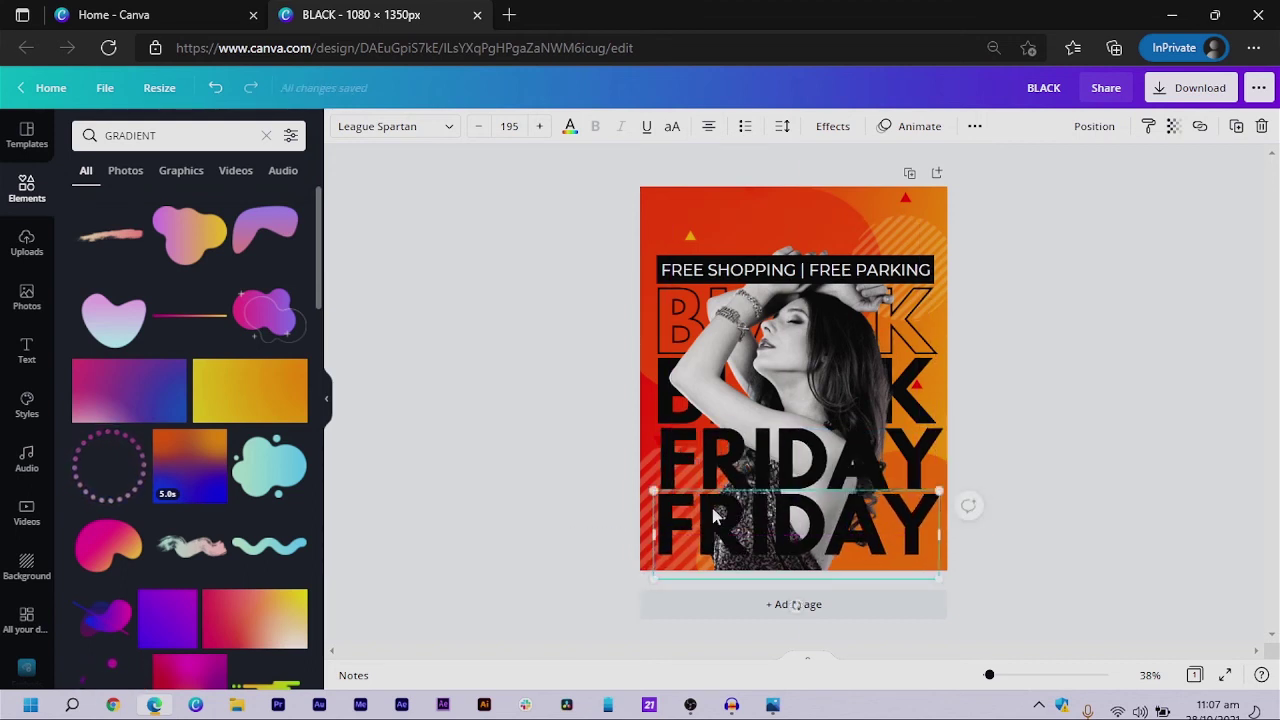
Give the lower FRIDAY a Hollow effect with thickness about 38, then nudge it into centred alignment
left_click(832, 126)
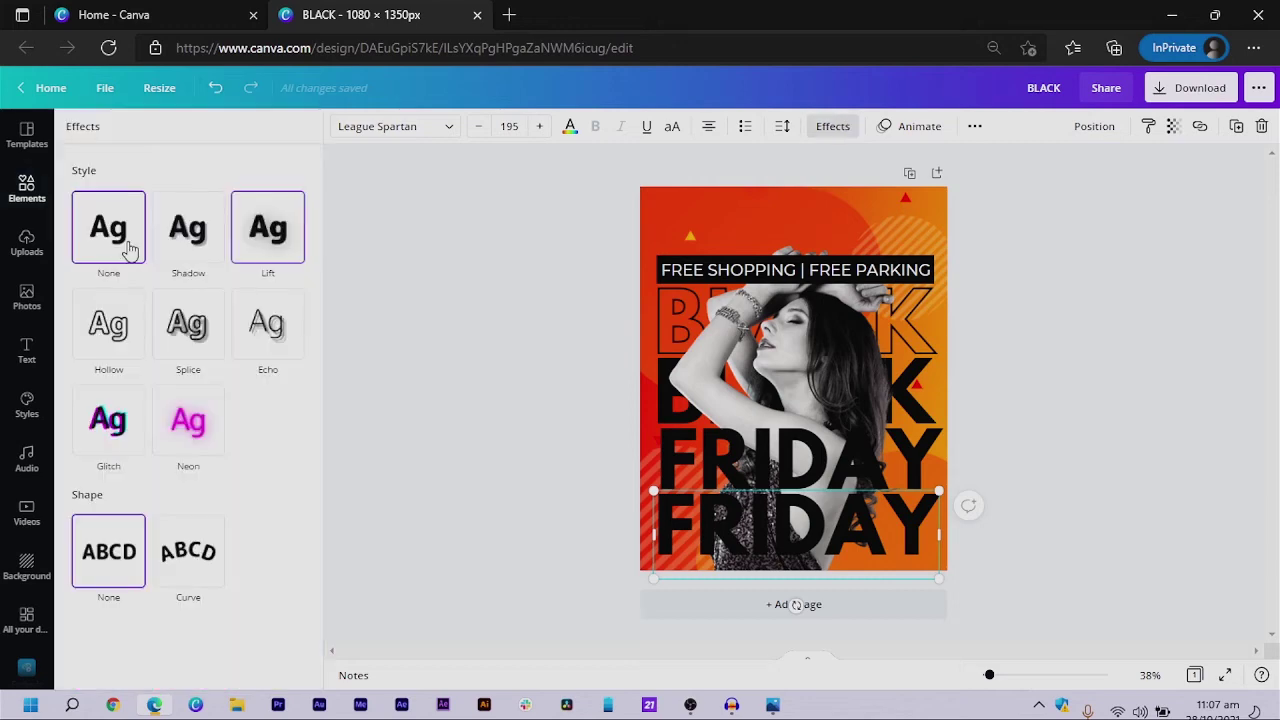
left_click(110, 328)
mouse_move(185, 416)
left_mouse_down()
mouse_move(149, 416)
mouse_move(172, 420)
left_mouse_up()
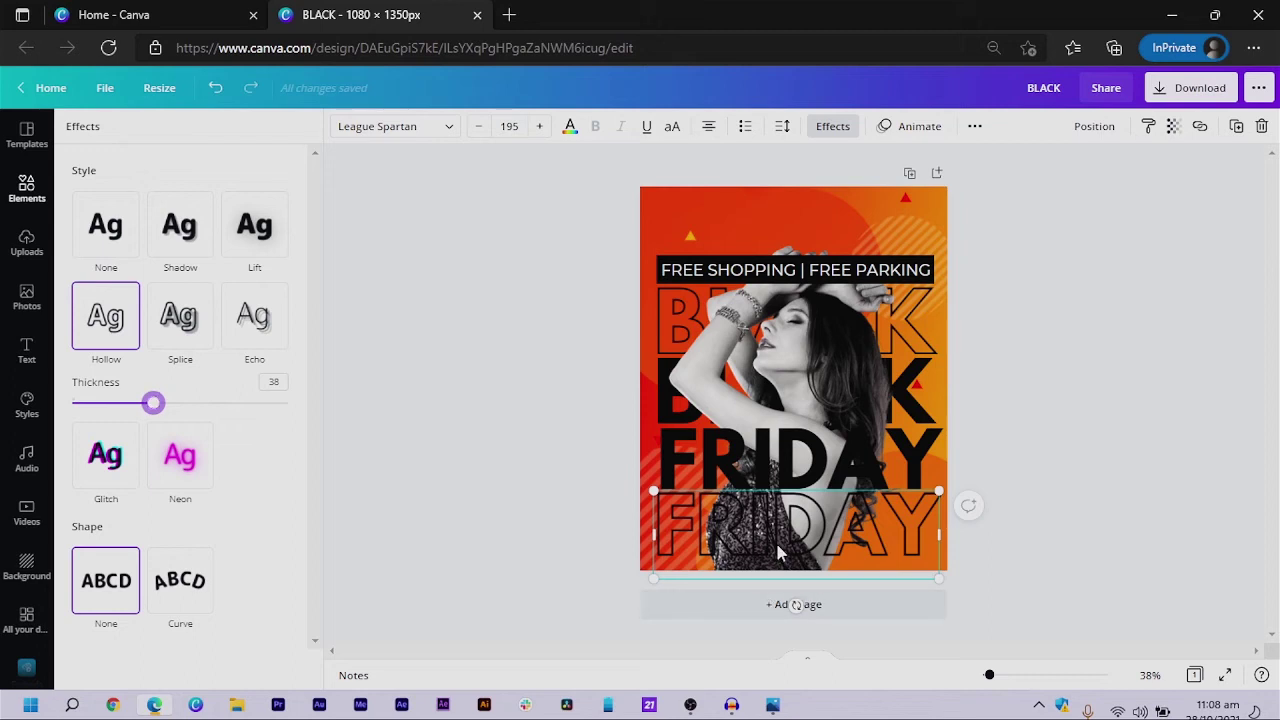
key("Escape")
left_click(800, 545)
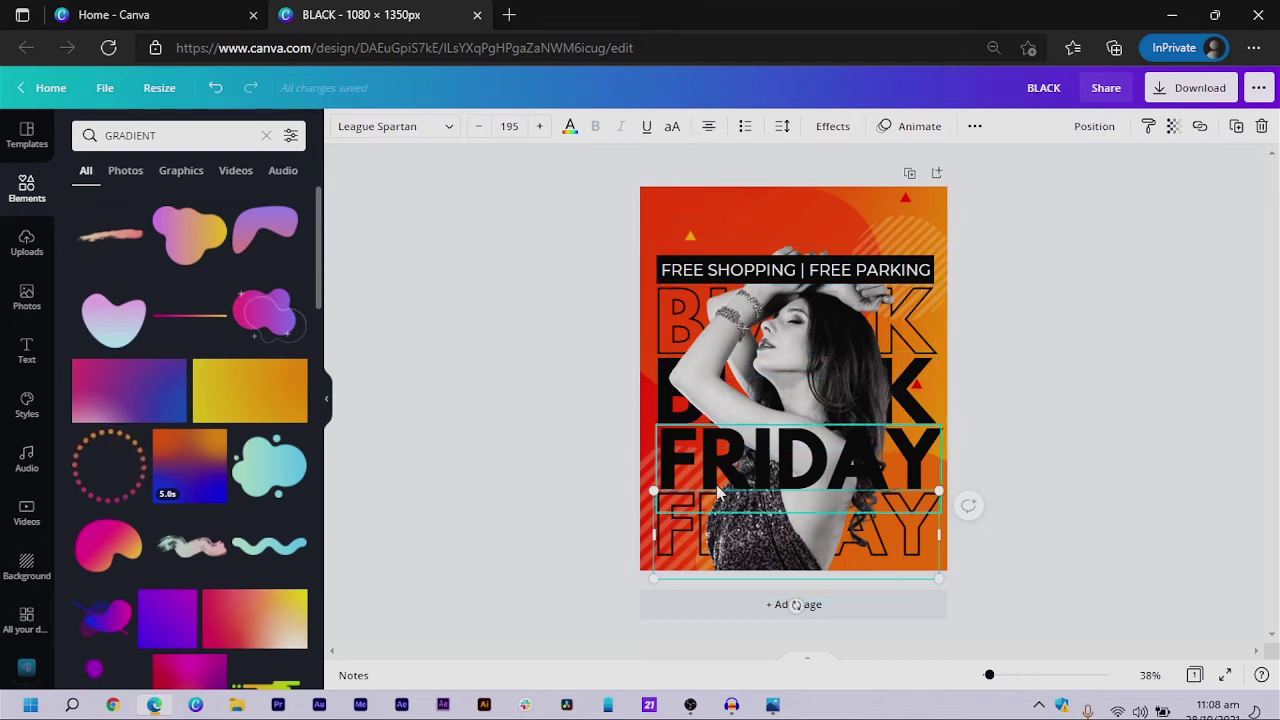
left_click_drag(790, 551, 786, 537)
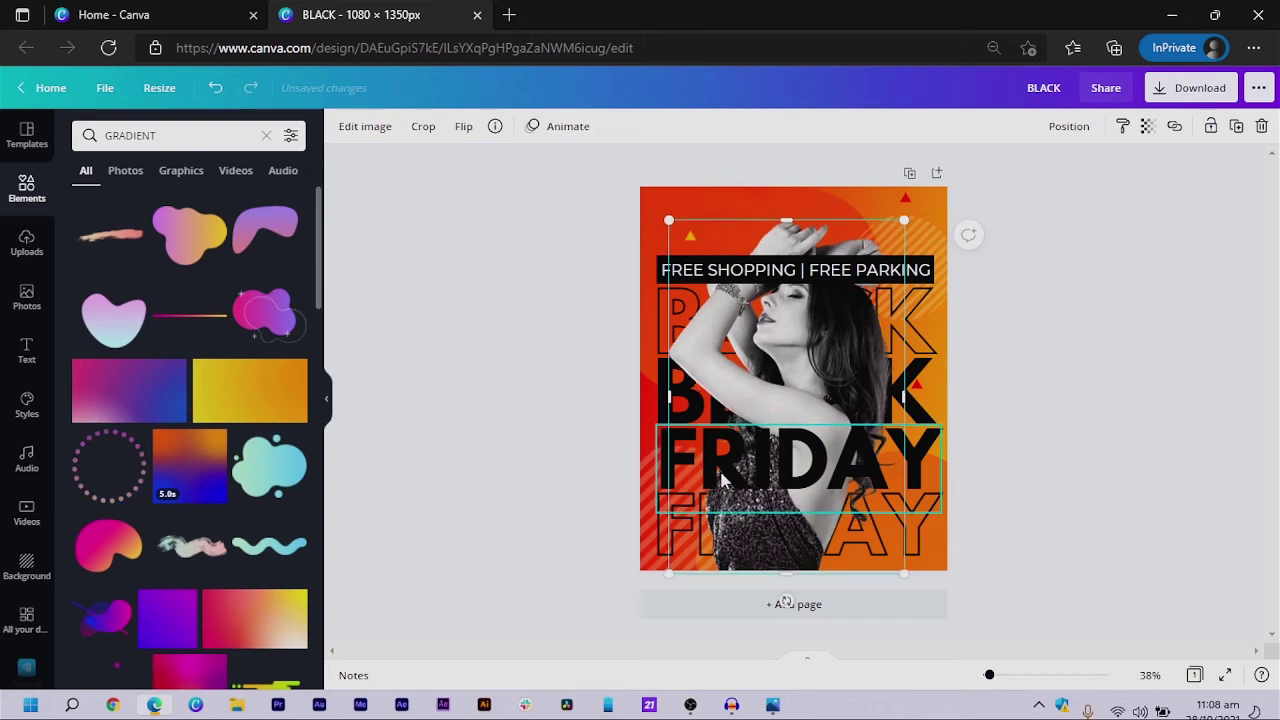
Bring the solid BLACK text in front of the photo and filter gradient results to Graphics
left_click(658, 416)
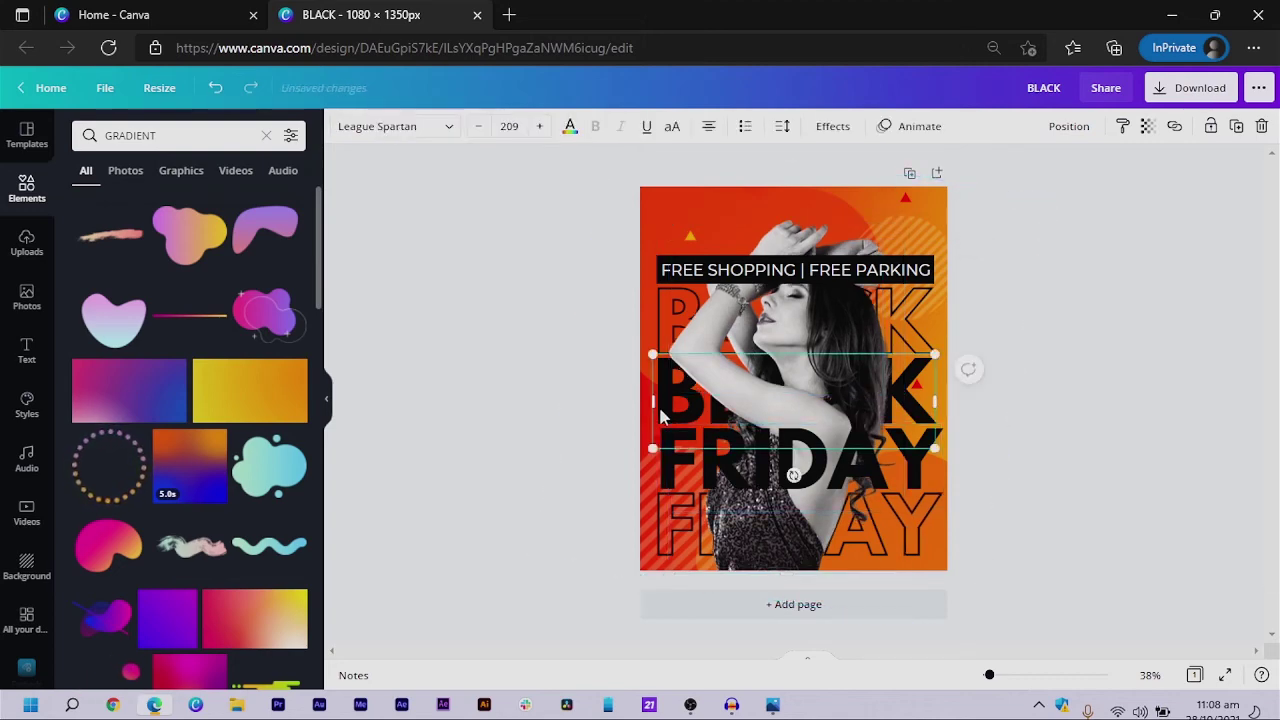
key("ctrl+bracketright")
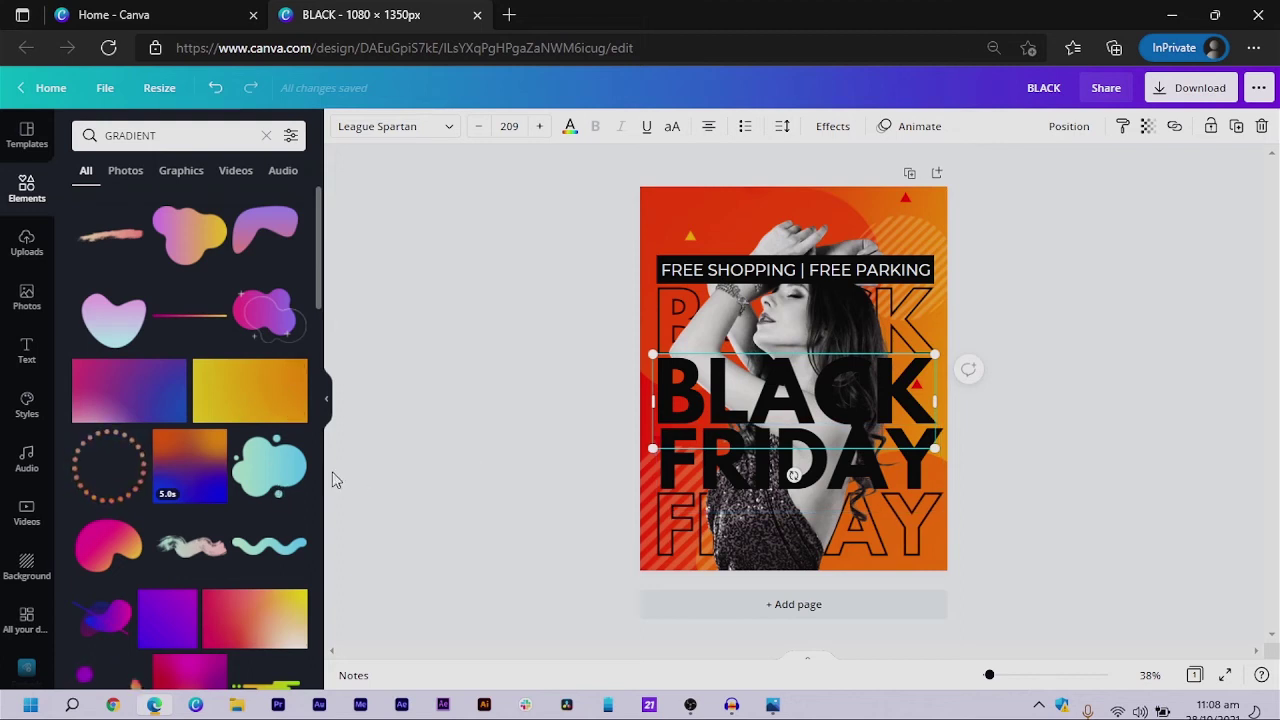
left_click(165, 172)
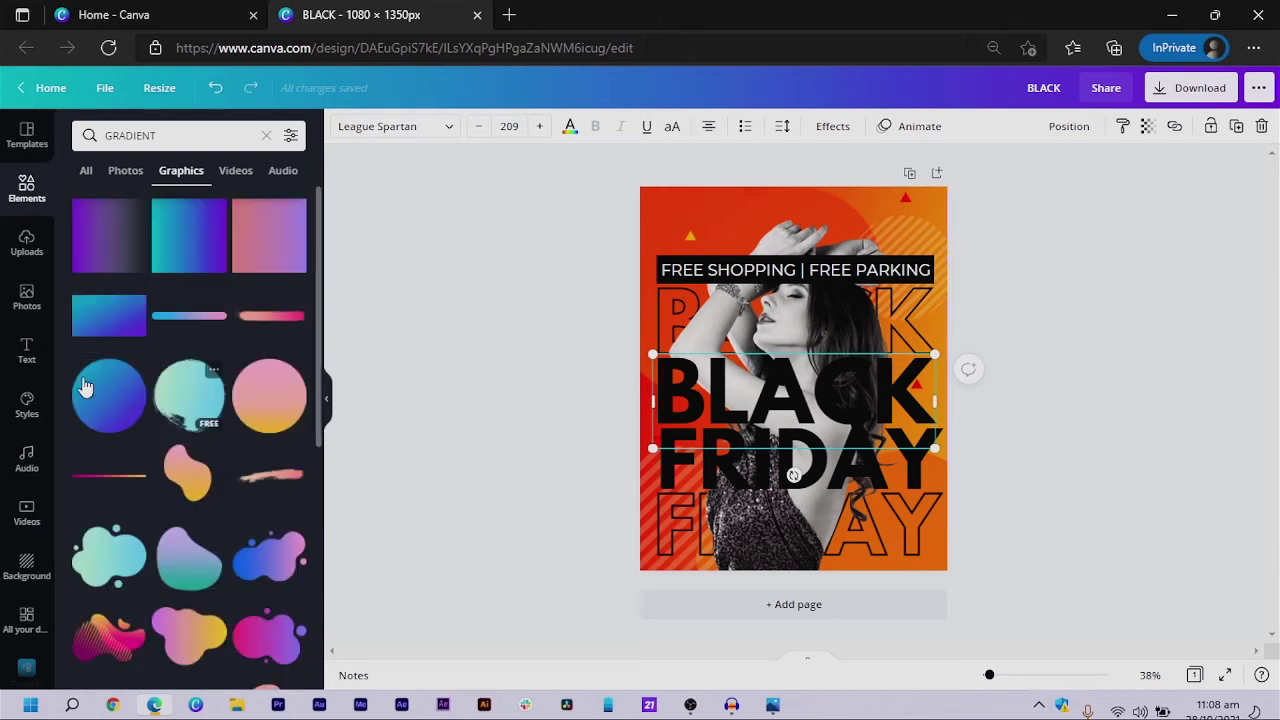
Add a gradient circle, change its first colour to red, and place it over the AY of FRIDAY
left_click(109, 395)
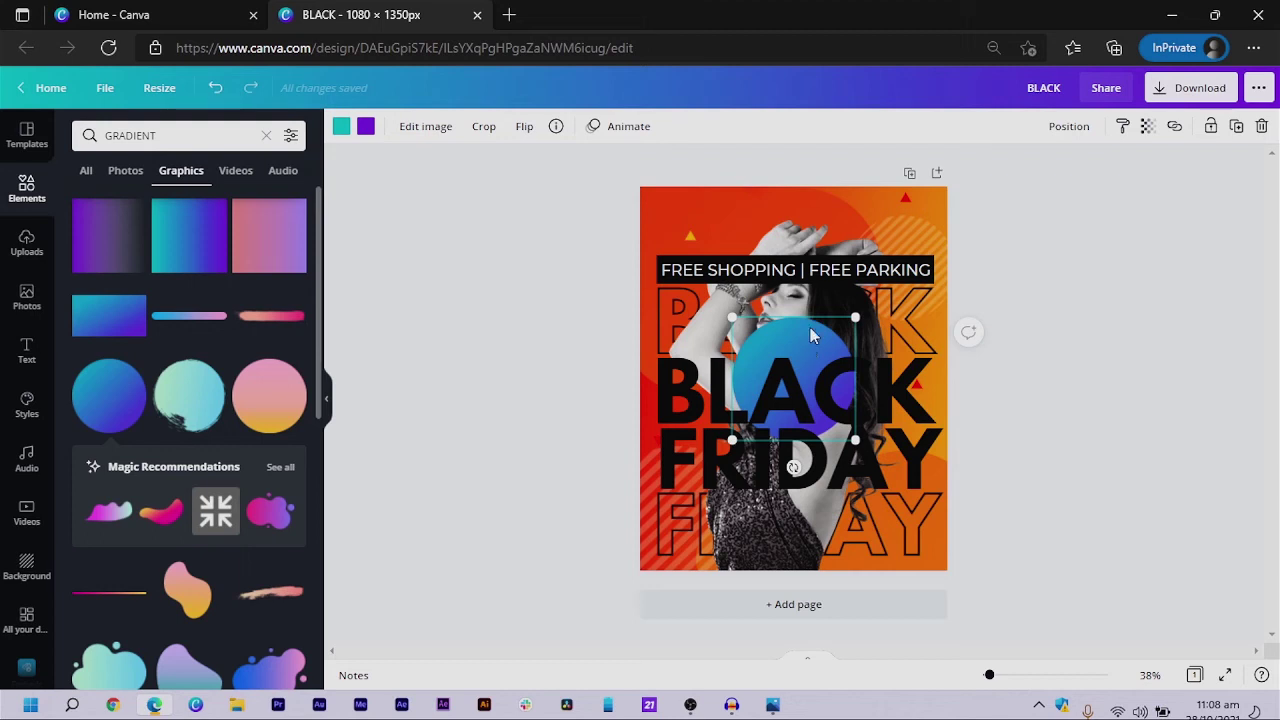
left_click_drag(796, 338, 894, 401)
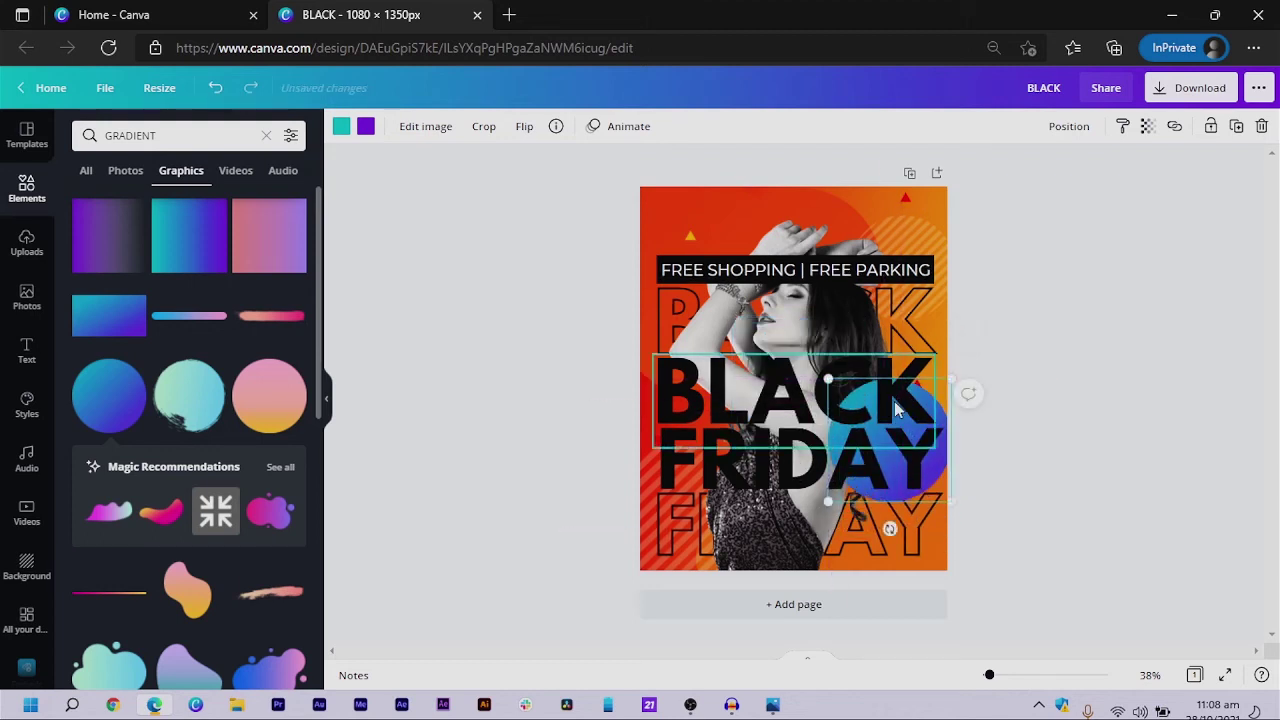
key("Down")
key("Down")
key("Down")
key("Down")
key("Down")
key("Down")
key("Down")
key("Down")
key("Down")
key("Down")
key("Down")
key("Down")
key("Down")
key("Down")
key("Down")
key("Down")
key("Down")
key("Down")
key("Down")
key("Down")
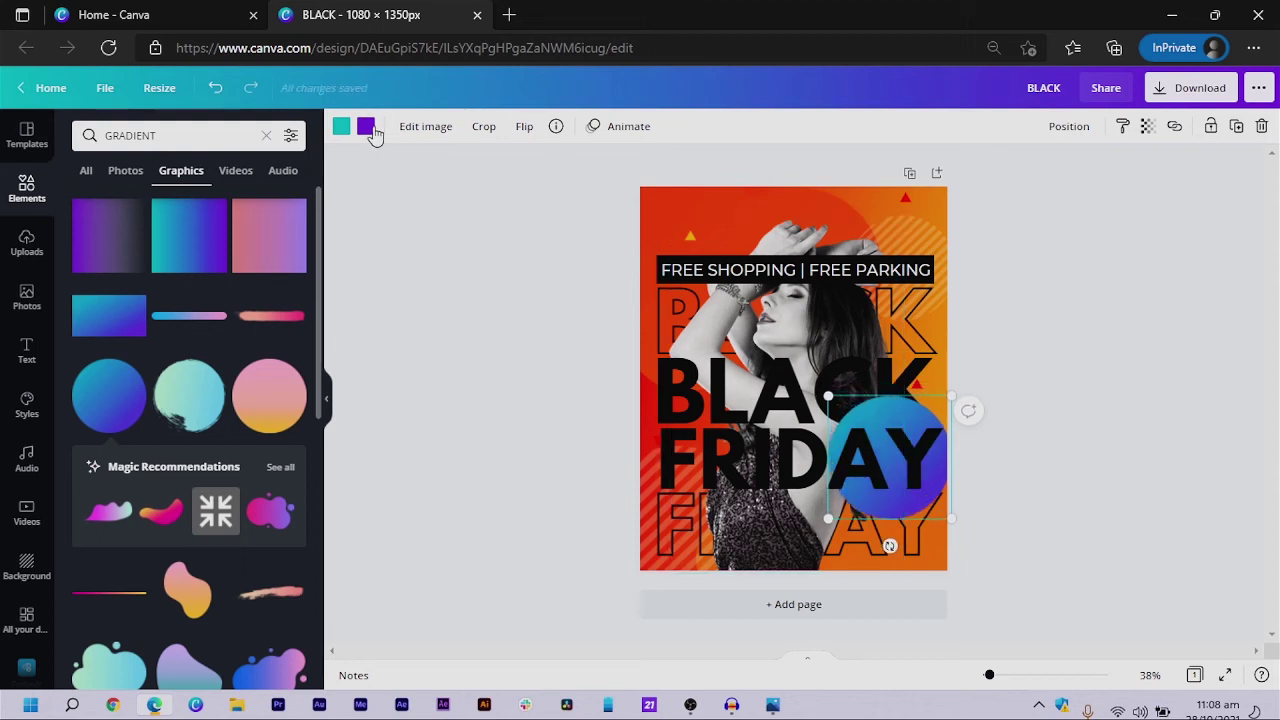
left_click(340, 132)
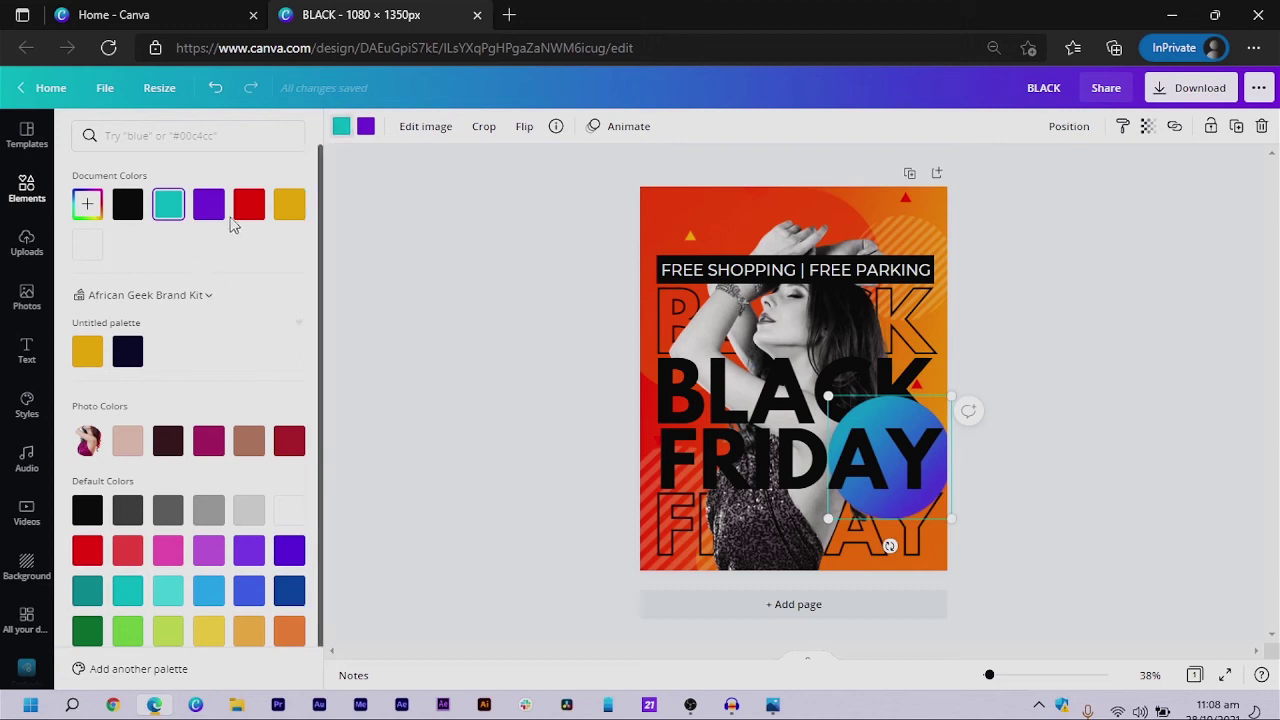
left_click(252, 206)
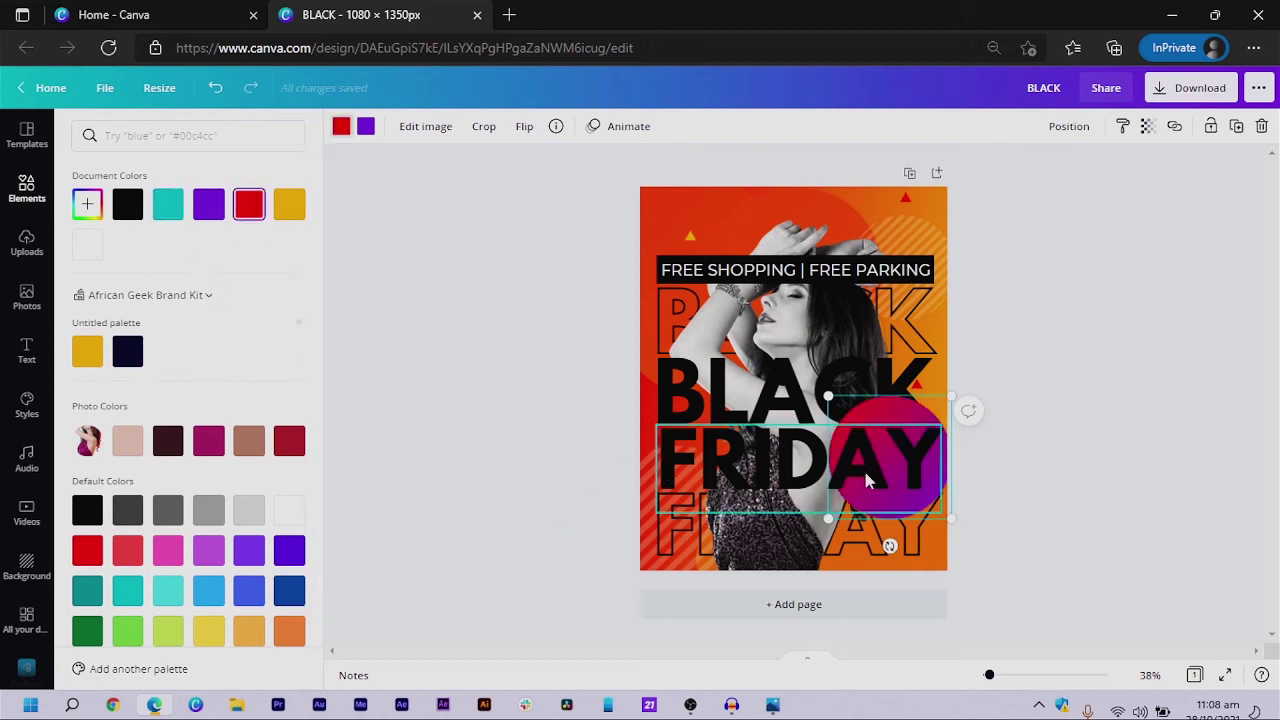
left_click(966, 443)
left_click(1013, 443)
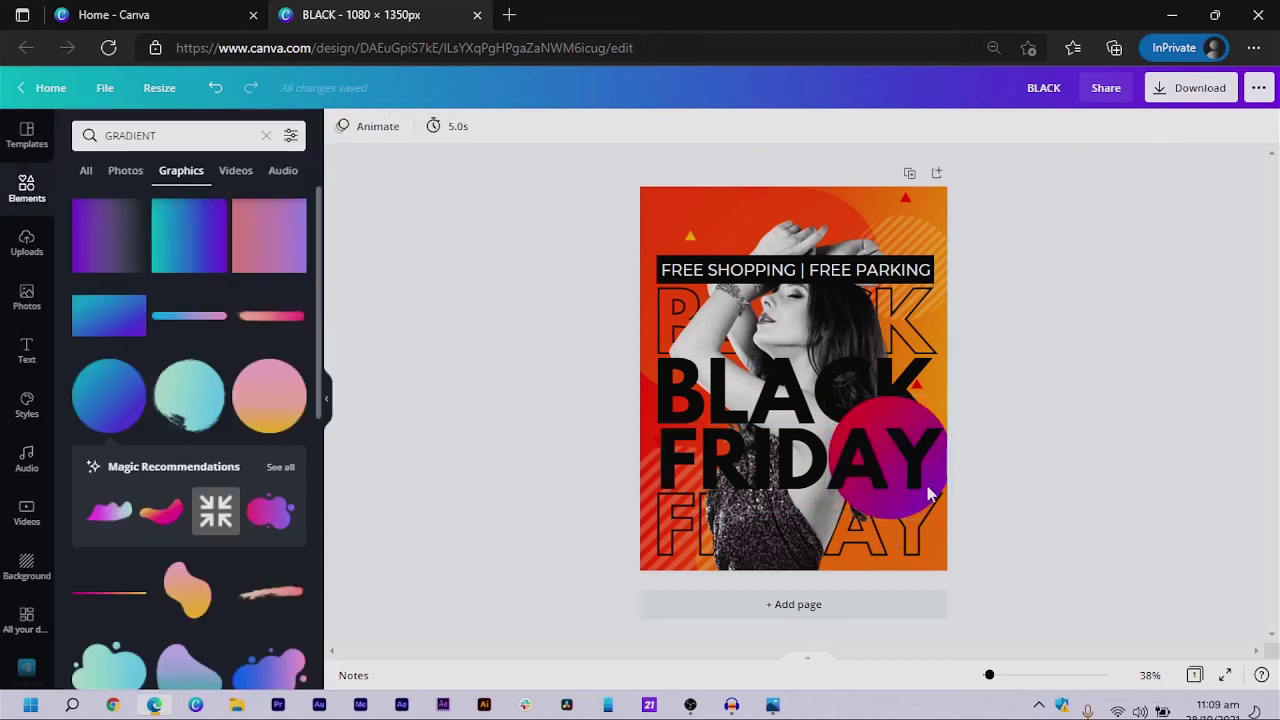
left_click(886, 428)
left_click_drag(894, 480, 741, 591)
left_click_drag(695, 526, 714, 506)
Recolour the large circle's purple to pink and the small circle's purple to magenta
left_click(824, 504)
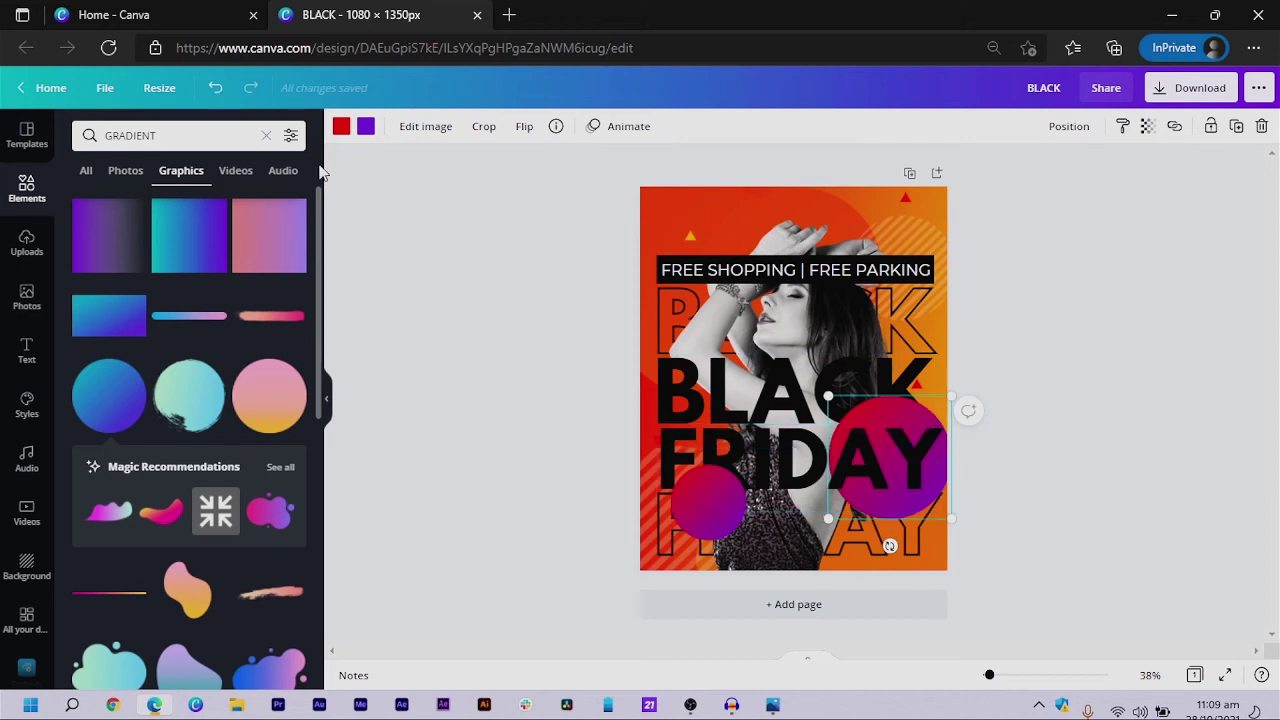
left_click(366, 128)
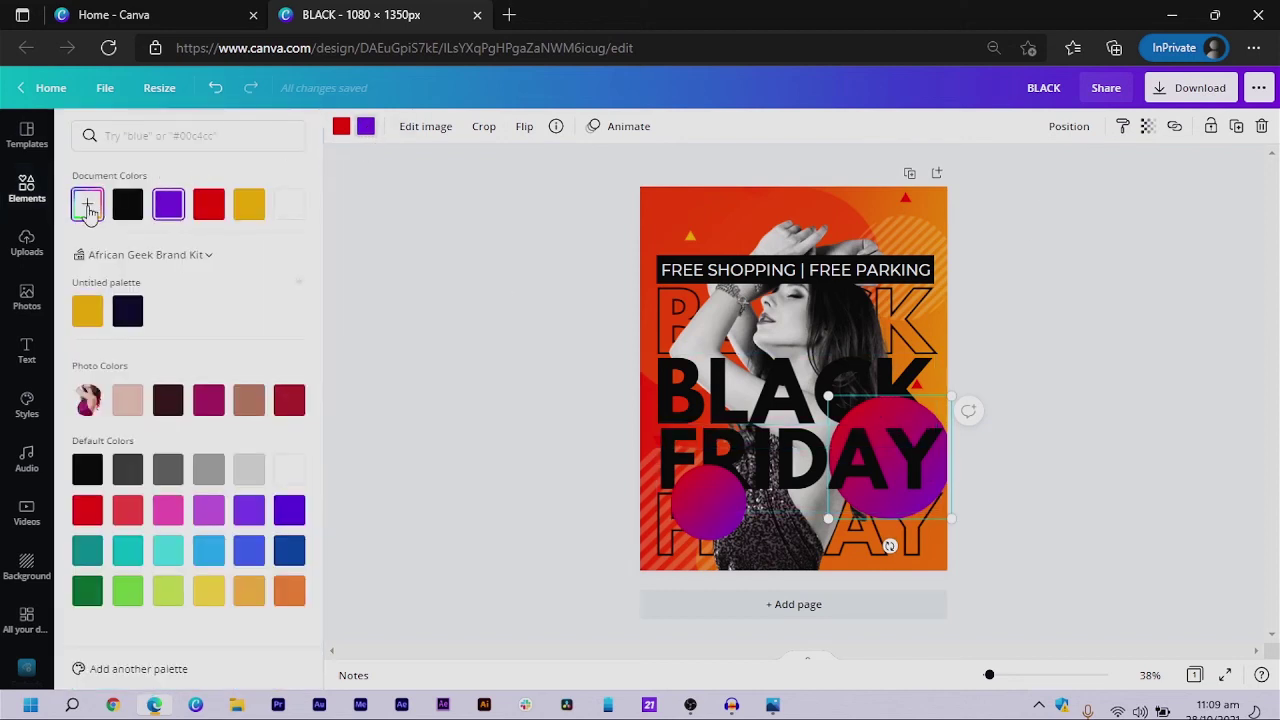
left_click(87, 204)
left_click(266, 334)
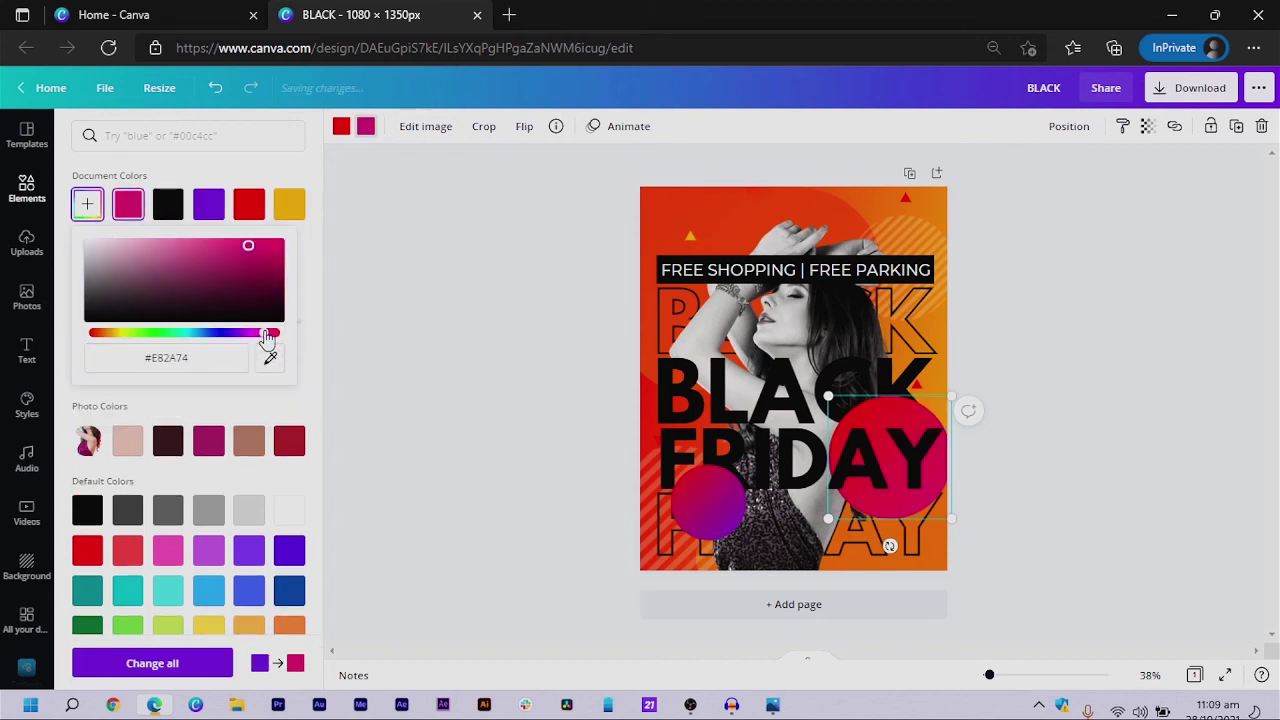
left_click_drag(264, 334, 261, 334)
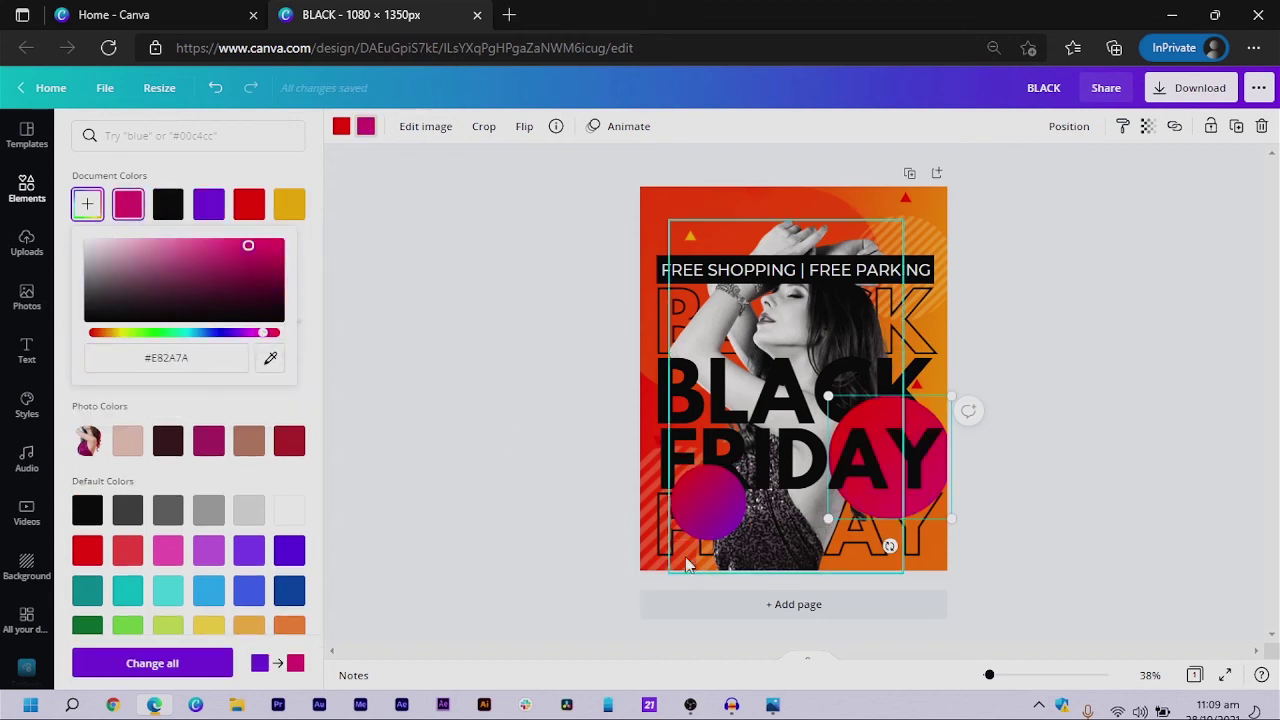
left_click(682, 507)
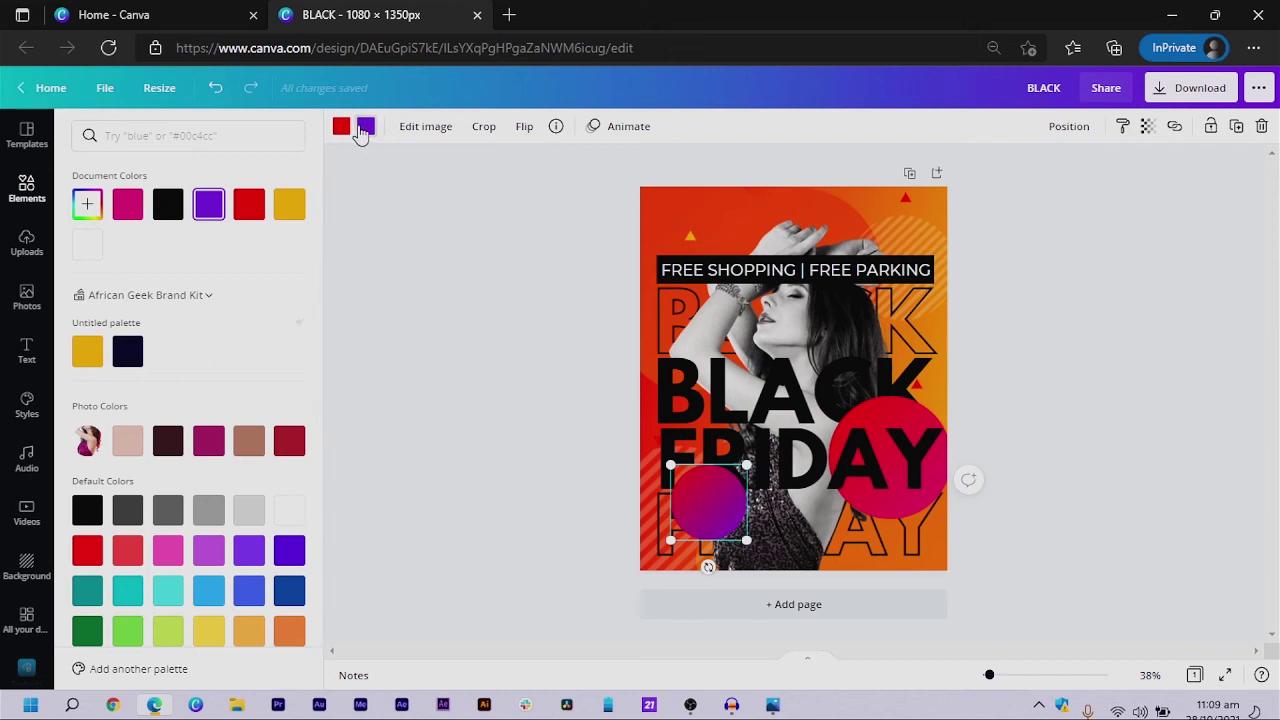
left_click(87, 204)
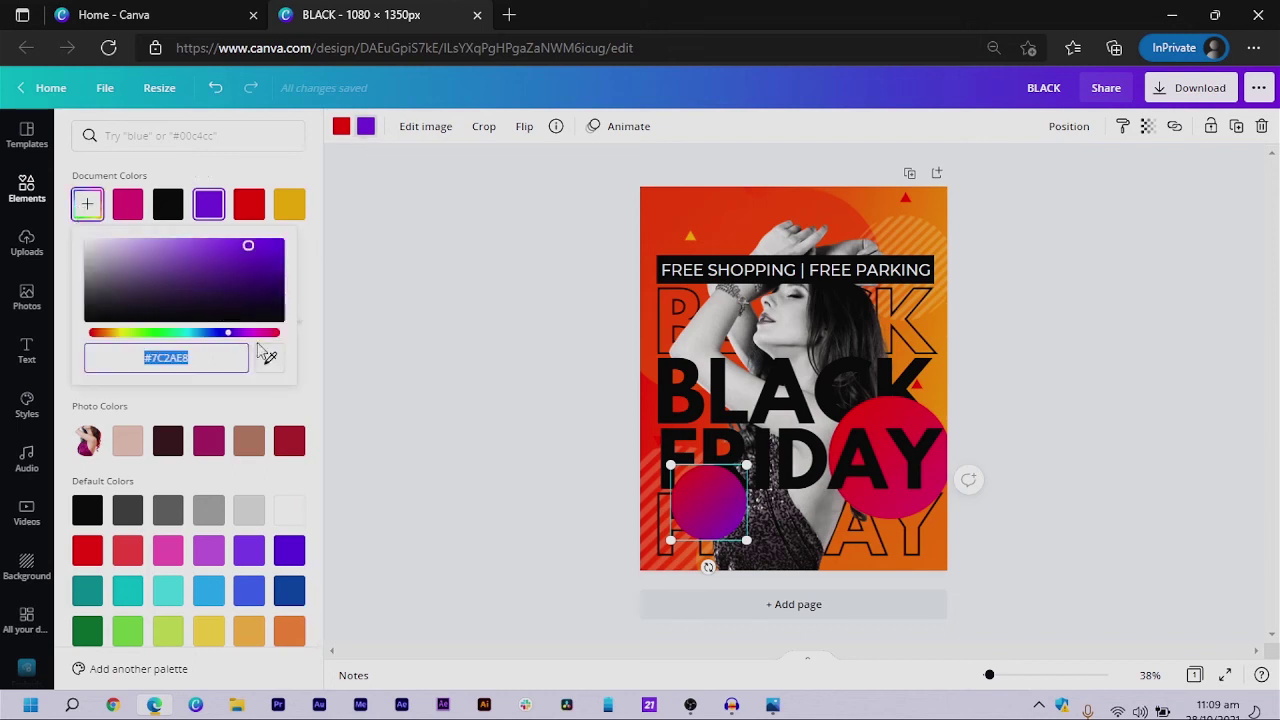
left_click_drag(264, 334, 250, 334)
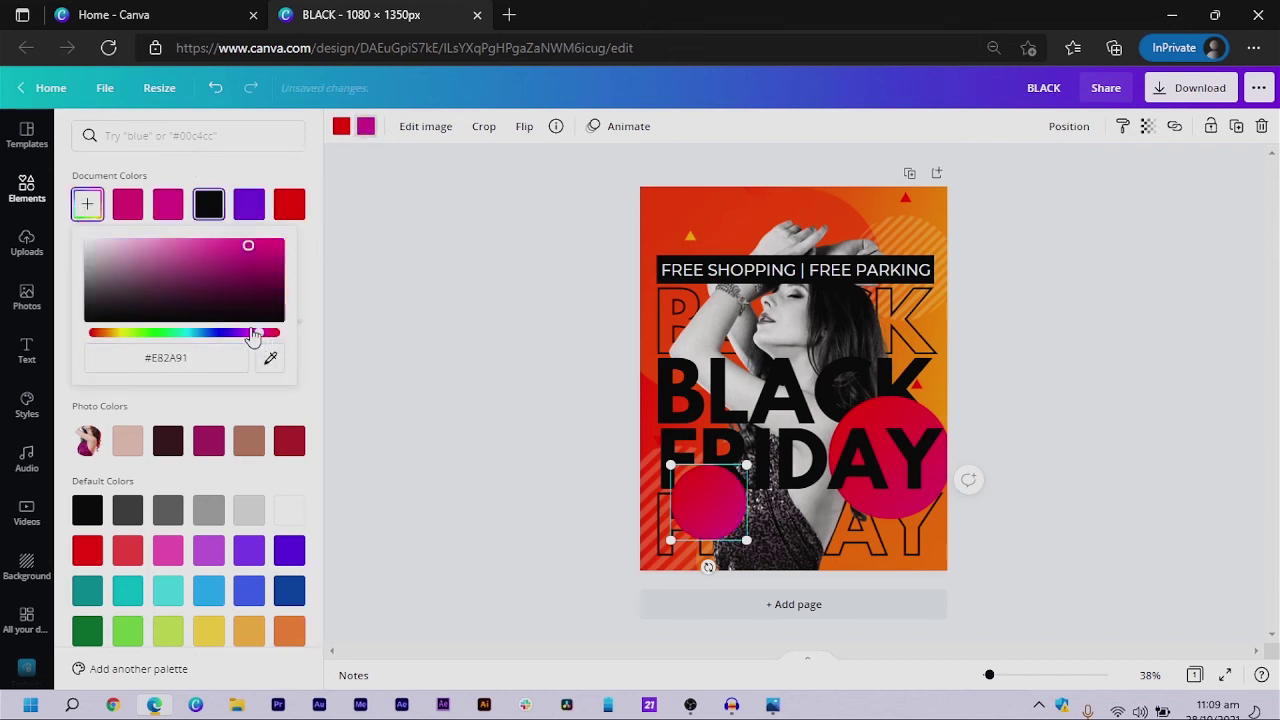
left_click(517, 546)
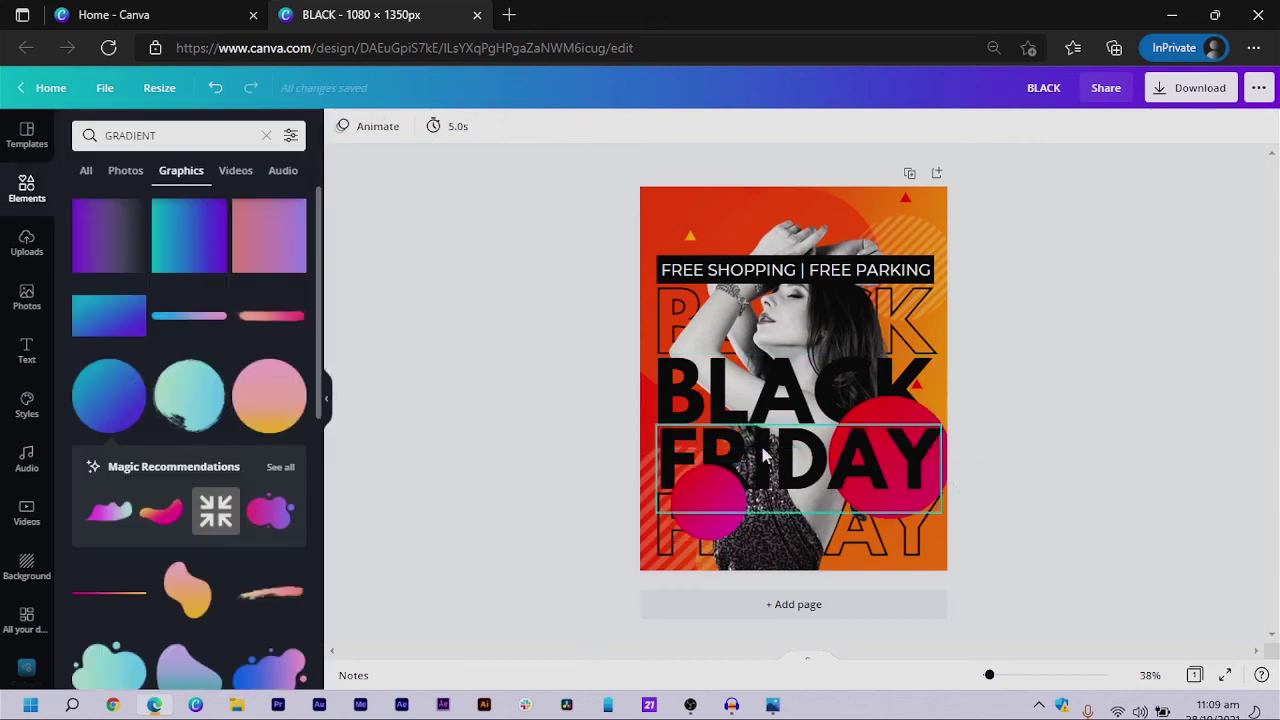
left_click(783, 395)
Duplicate the BLACK text and change it to a two-line '50% OFF', resized smaller
left_click_drag(783, 395, 718, 497)
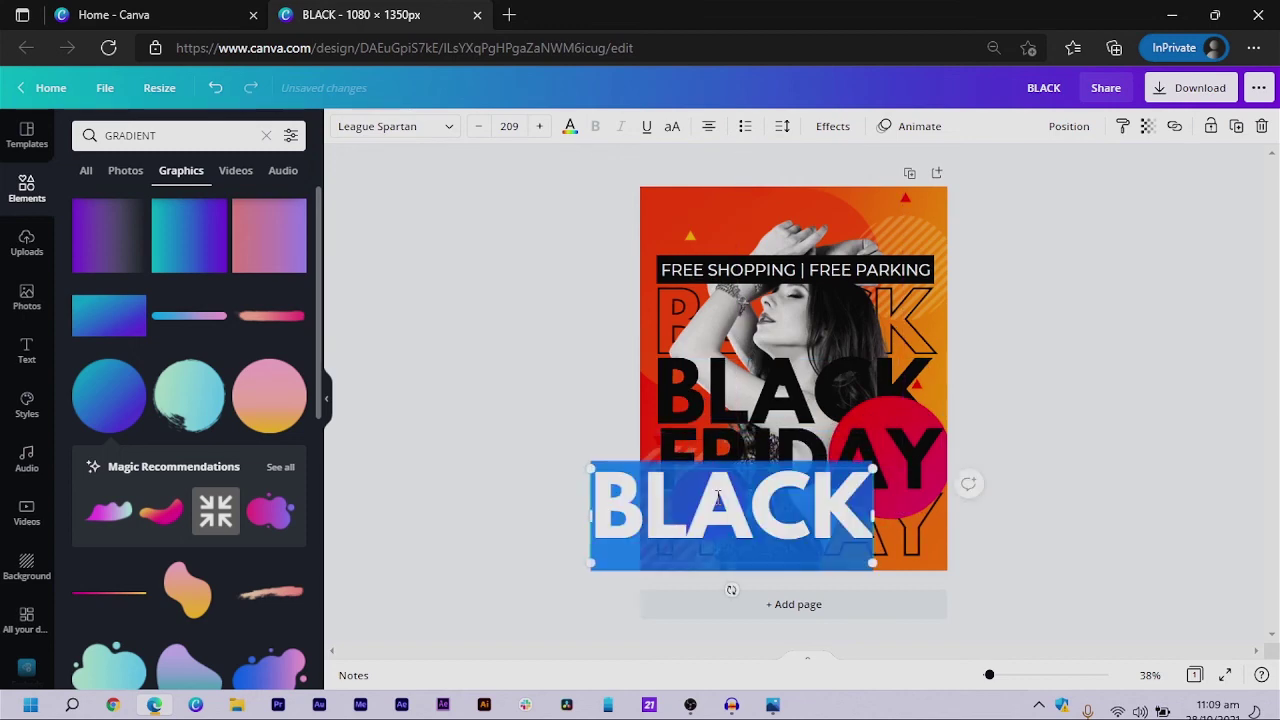
type("50%")
key("Return")
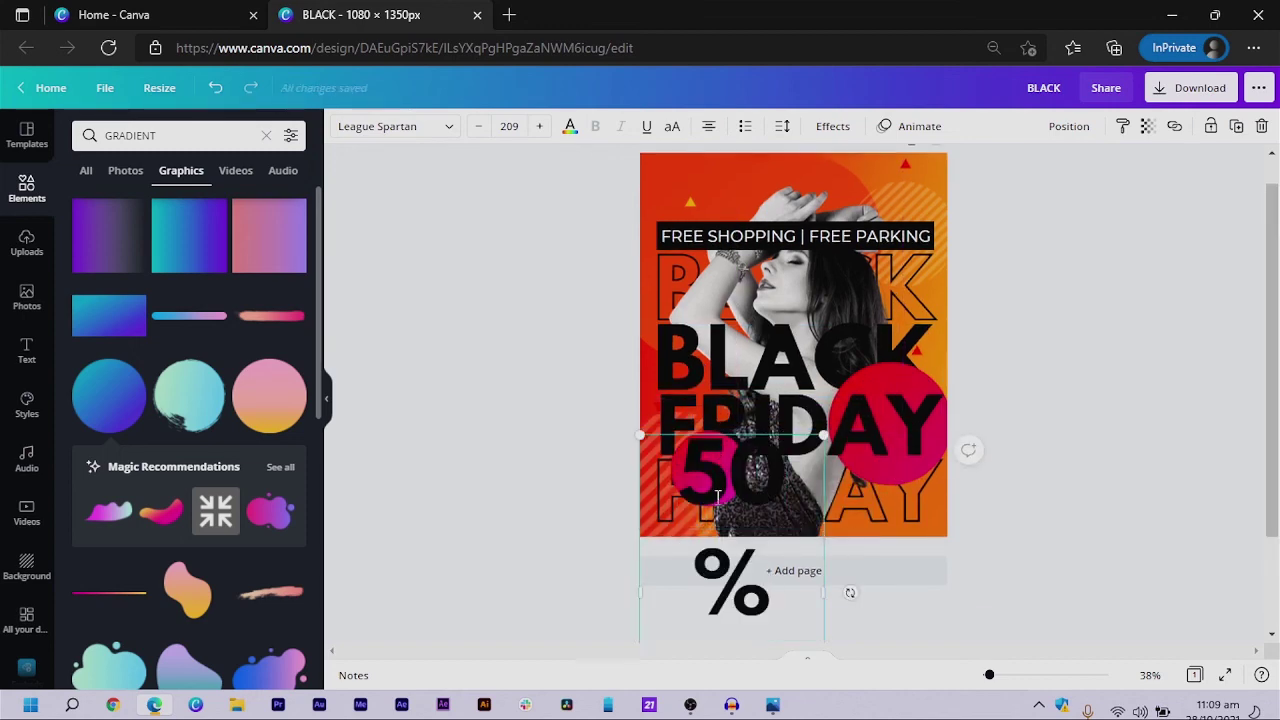
type("OFF")
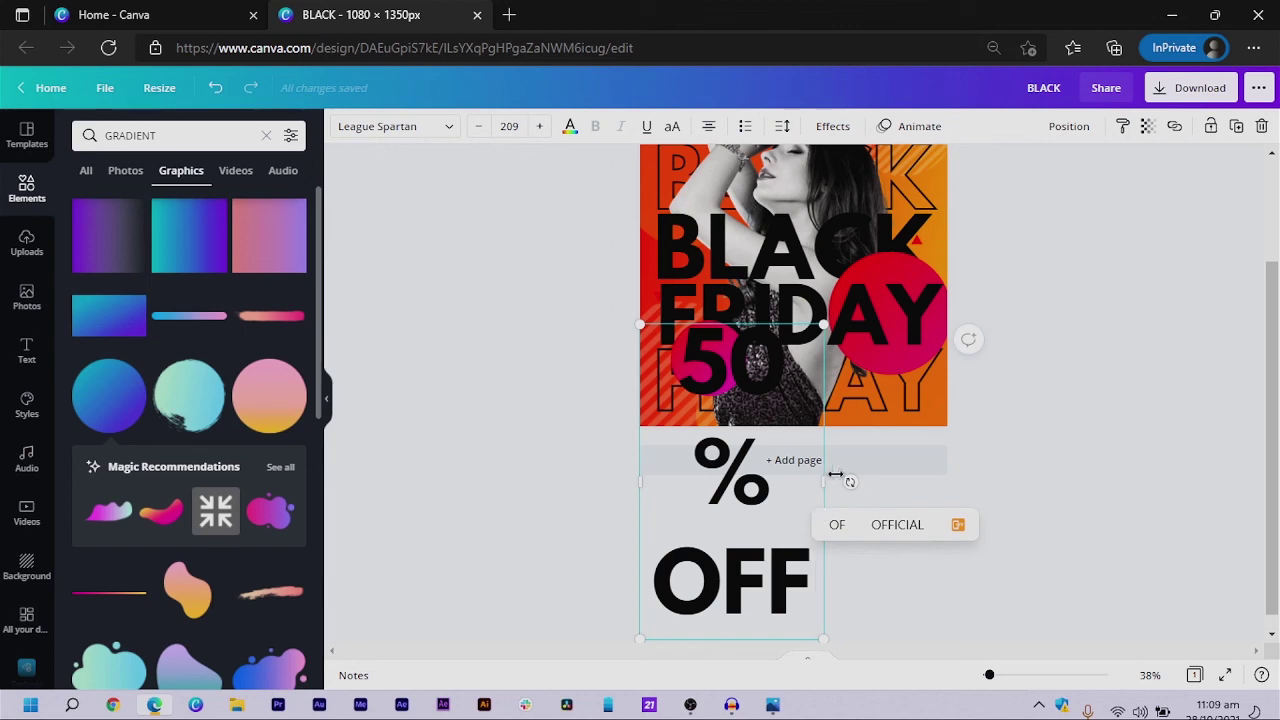
left_click_drag(936, 476, 866, 590)
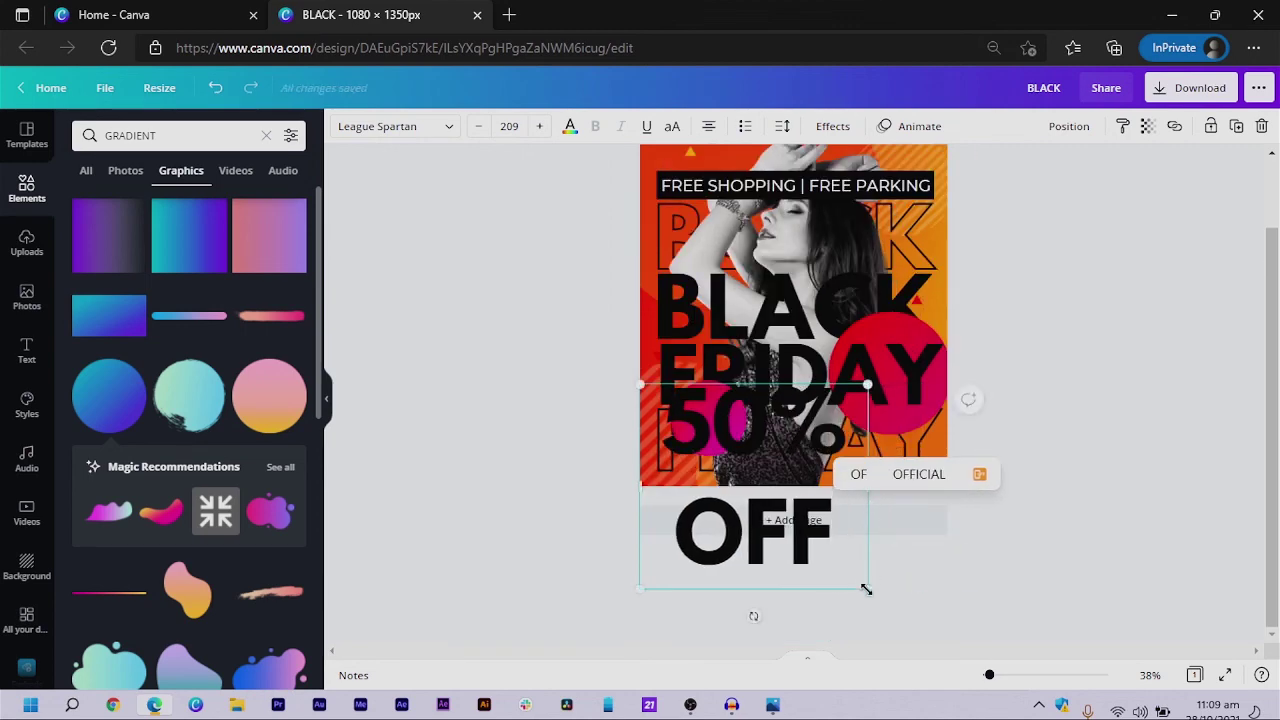
left_click_drag(775, 510, 705, 500)
left_click(557, 517)
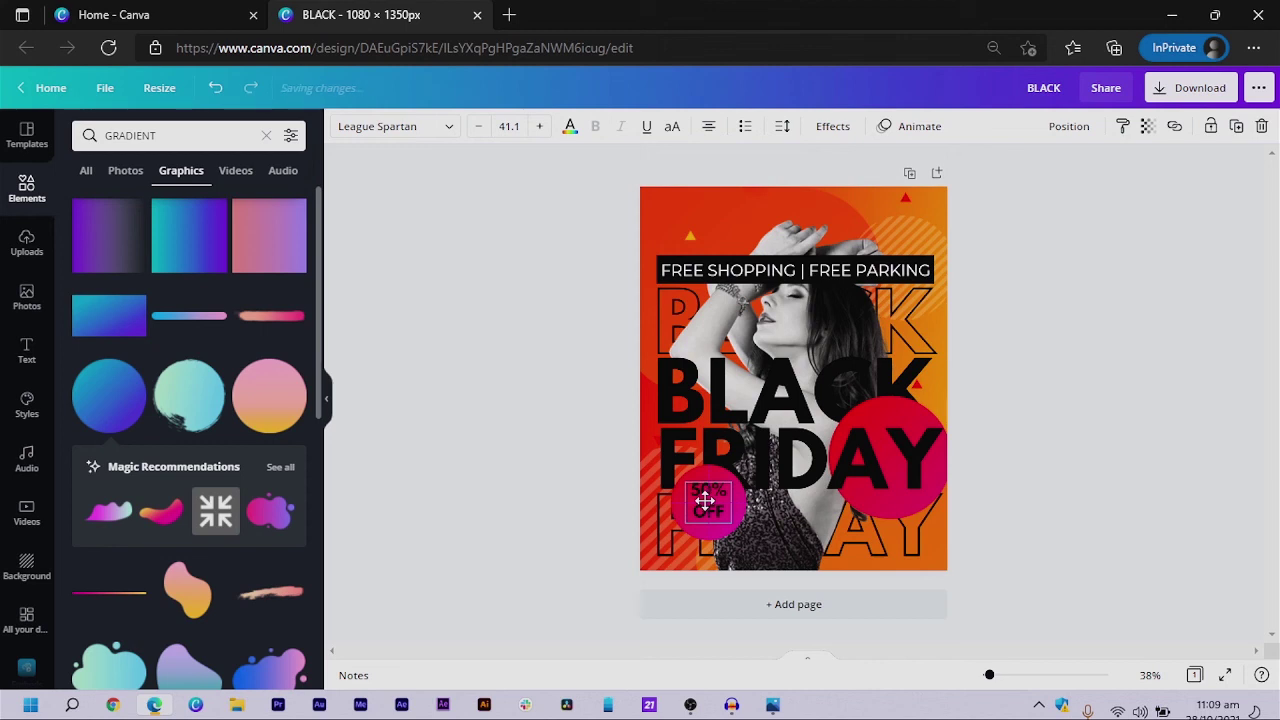
Tighten the 50% OFF line spacing and enlarge it to fill the small pink circle
left_click(785, 128)
left_click_drag(915, 212, 901, 207)
mouse_move(689, 517)
left_mouse_down()
mouse_move(670, 530)
mouse_move(706, 505)
left_mouse_up()
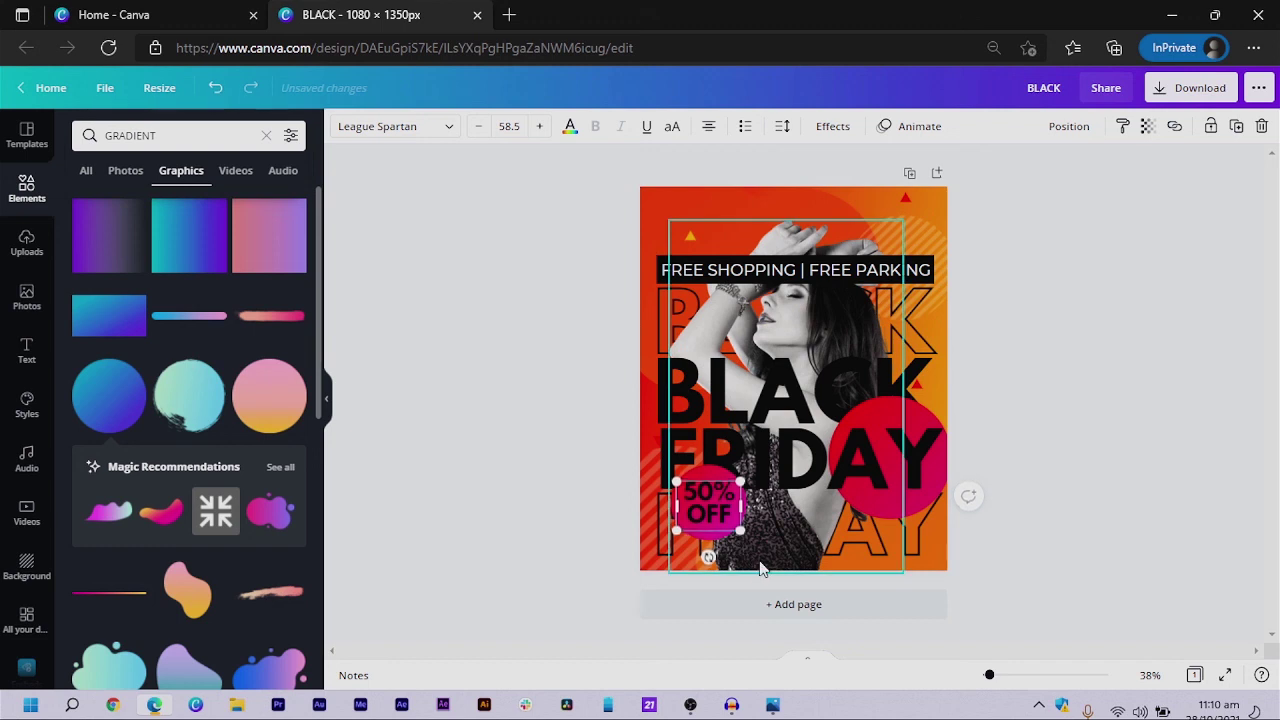
left_click(458, 430)
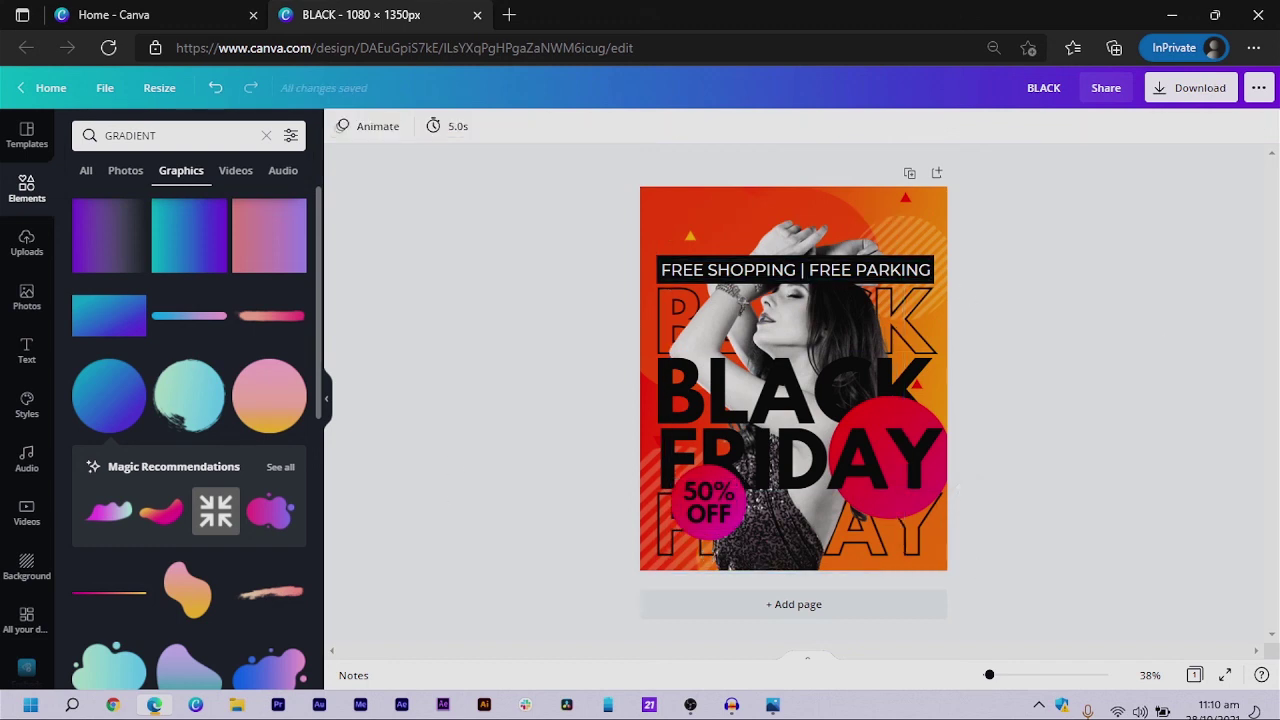
Move the outlined diamond to the poster's top-left corner
left_click(921, 247)
left_click_drag(613, 187, 649, 149)
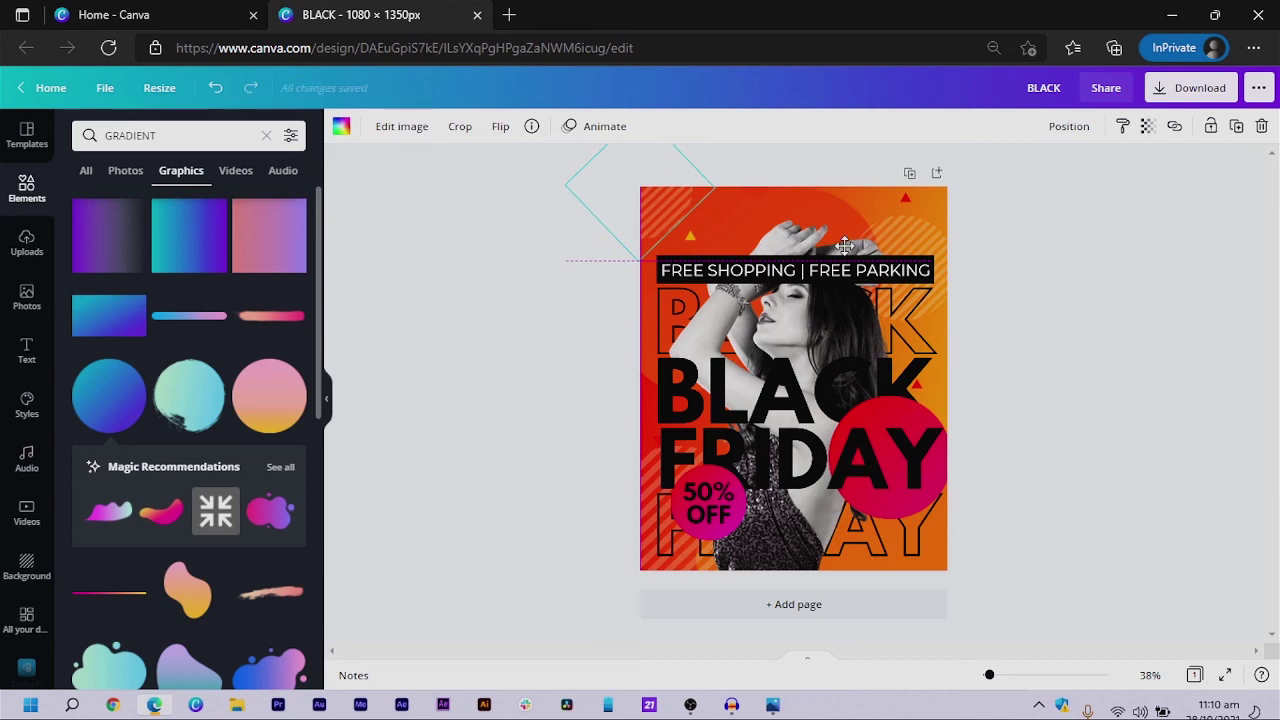
left_click(1131, 434)
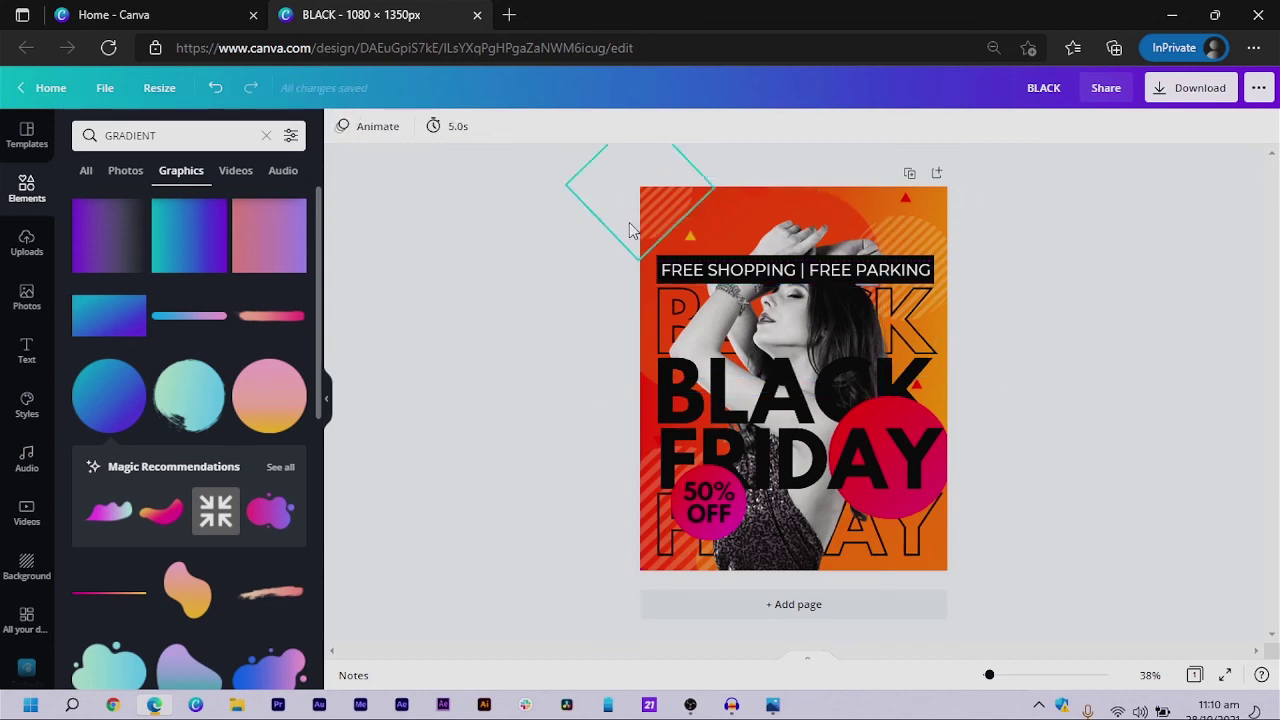
Select most of the poster's elements together and shift them slightly upward
left_click_drag(1092, 188, 481, 552)
key("shift+Up")
key("shift+Up")
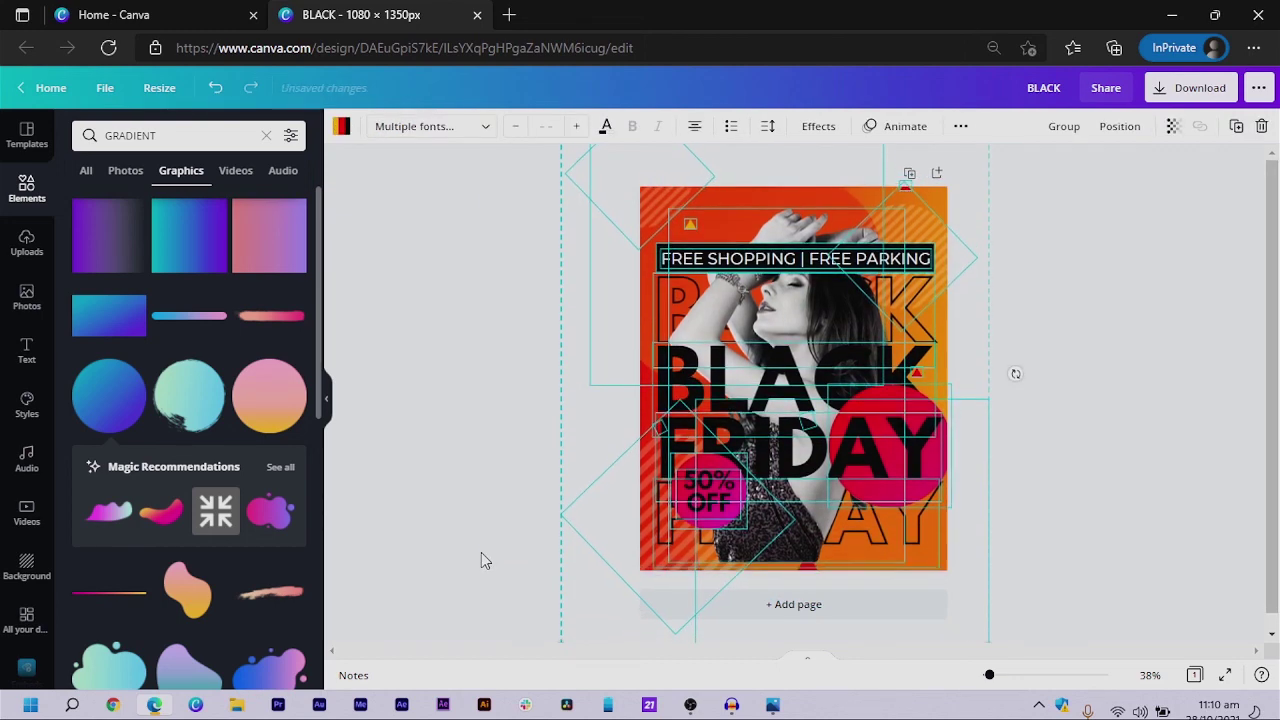
key("Up")
key("Up")
key("Up")
left_click(1099, 442)
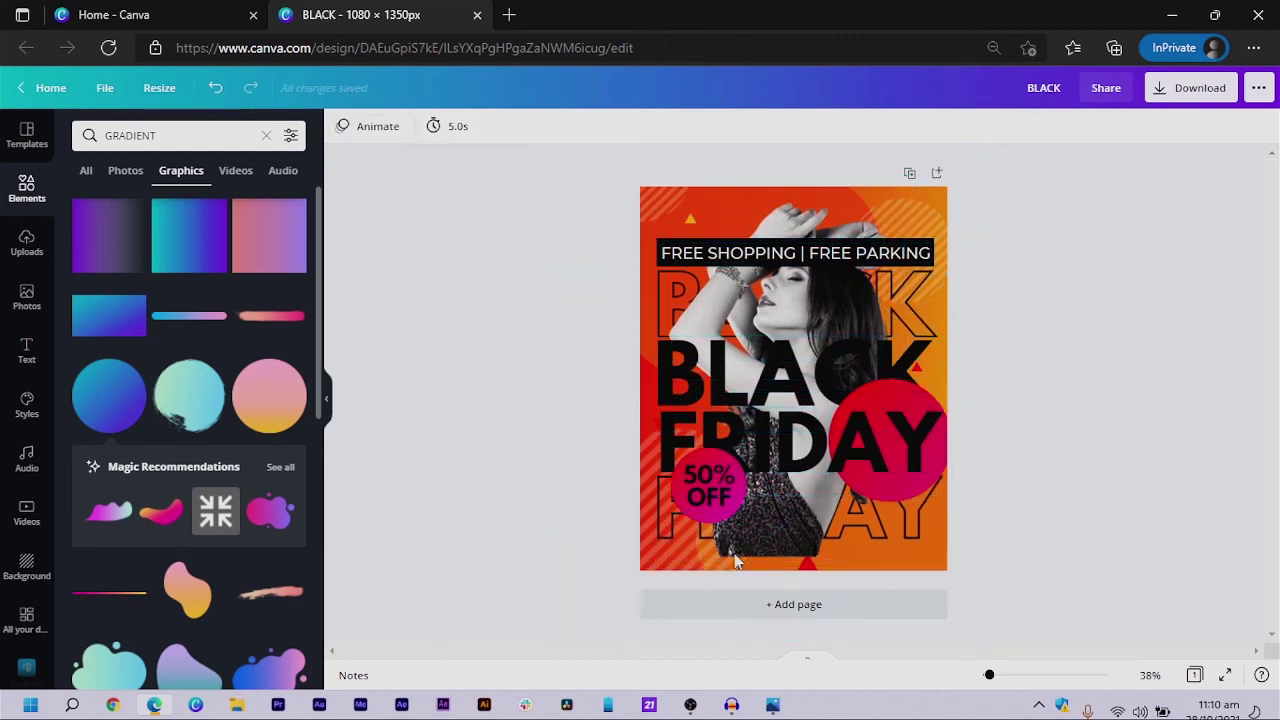
Extend the model photo down to the bottom edge of the page
left_click(775, 512)
left_click_drag(801, 555, 615, 552)
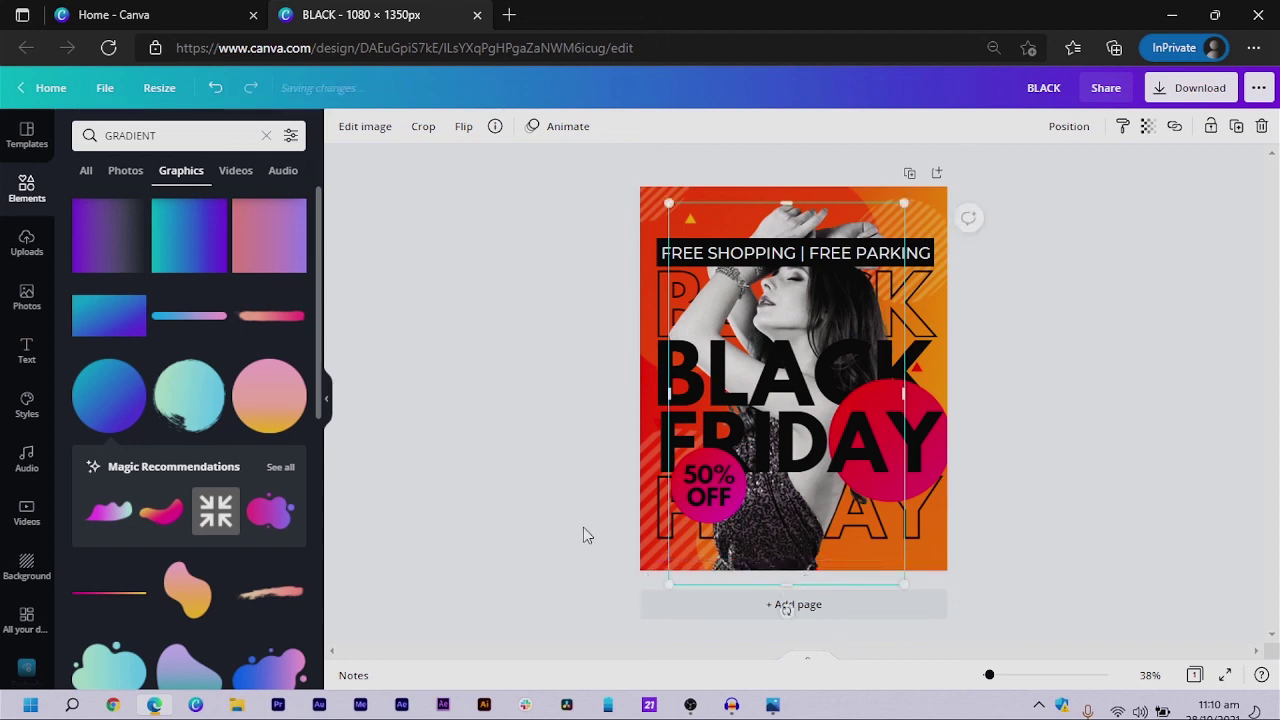
left_click(583, 527)
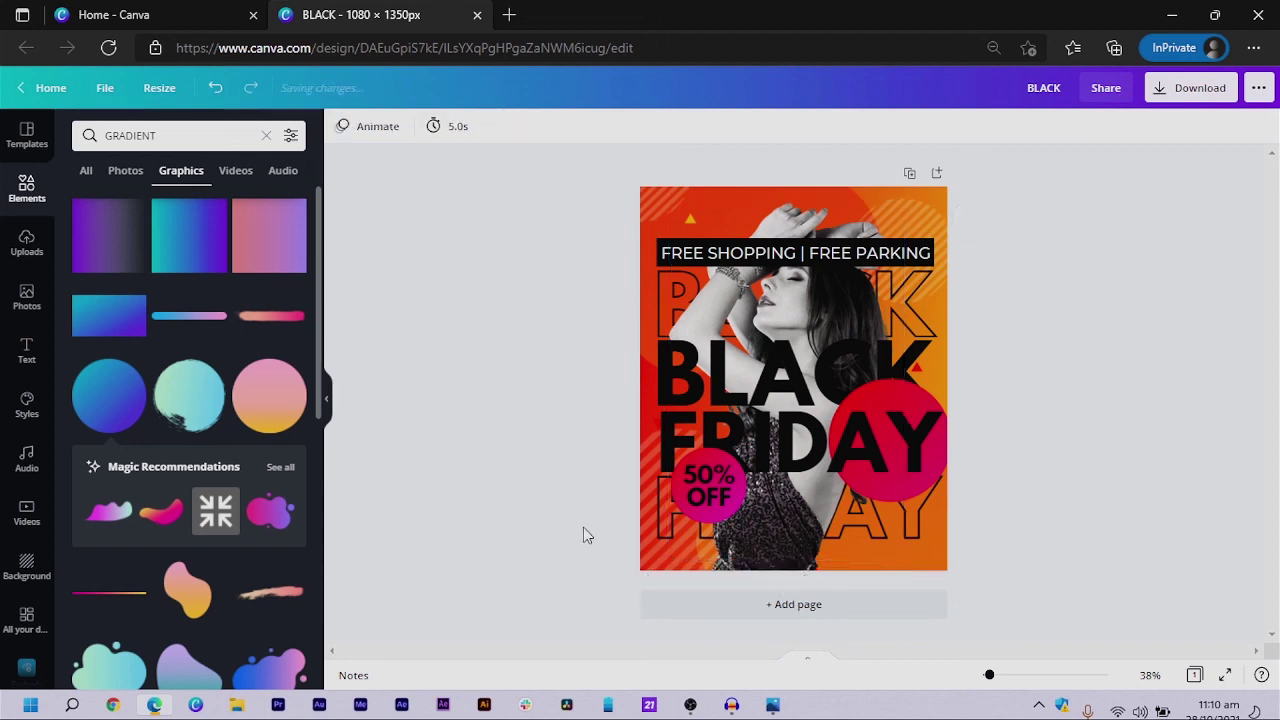
left_click(787, 515)
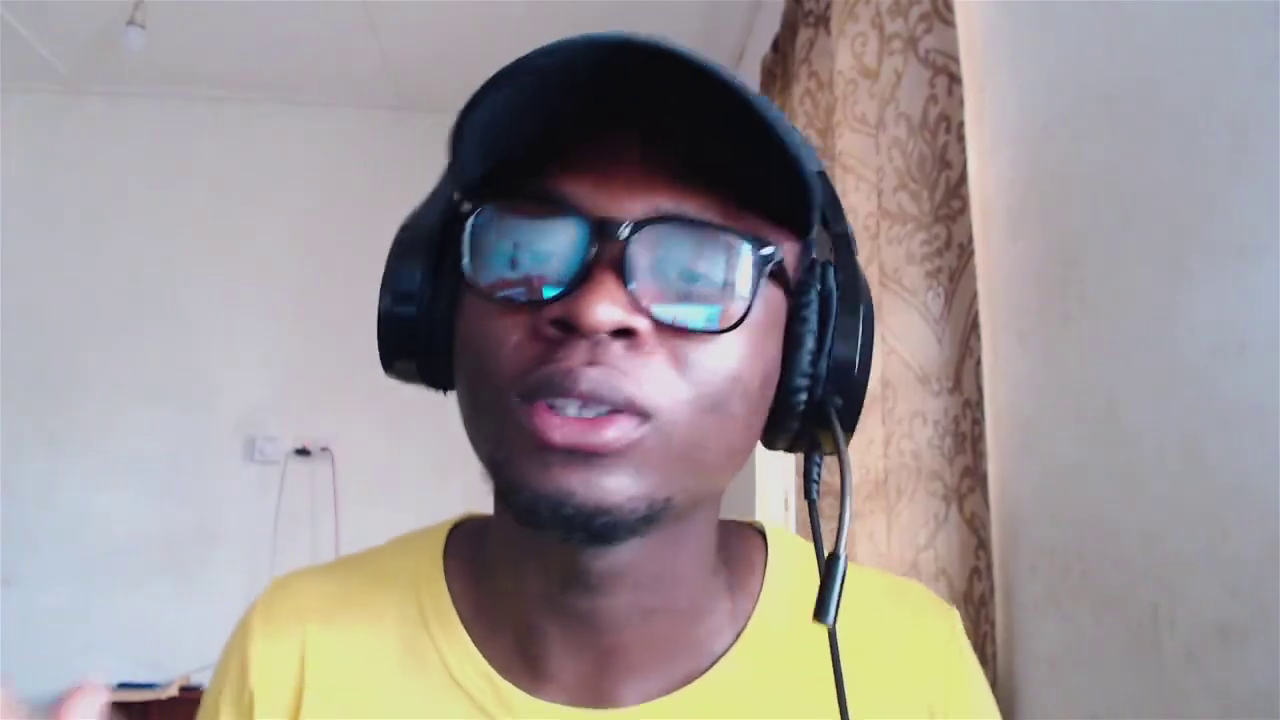